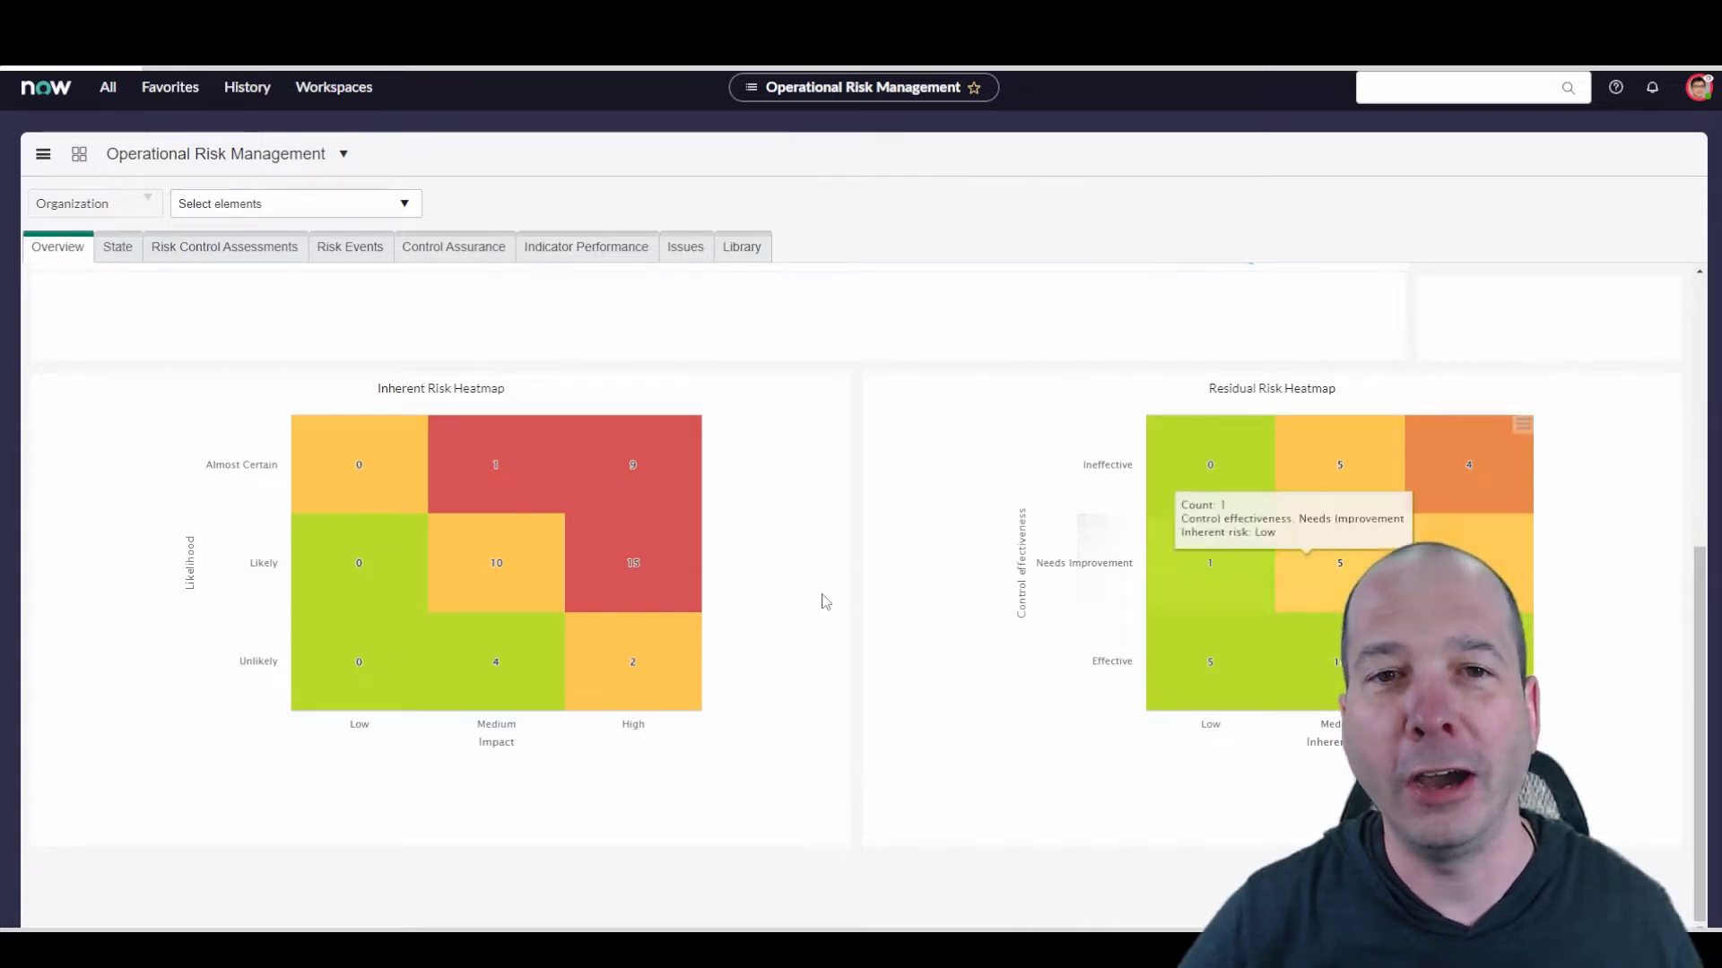
Step: List the 9 risks in the Almost Certain/High heatmap cell
{"action": "scroll", "coordinate": [715, 569], "scroll_direction": "up", "scroll_amount": 5}
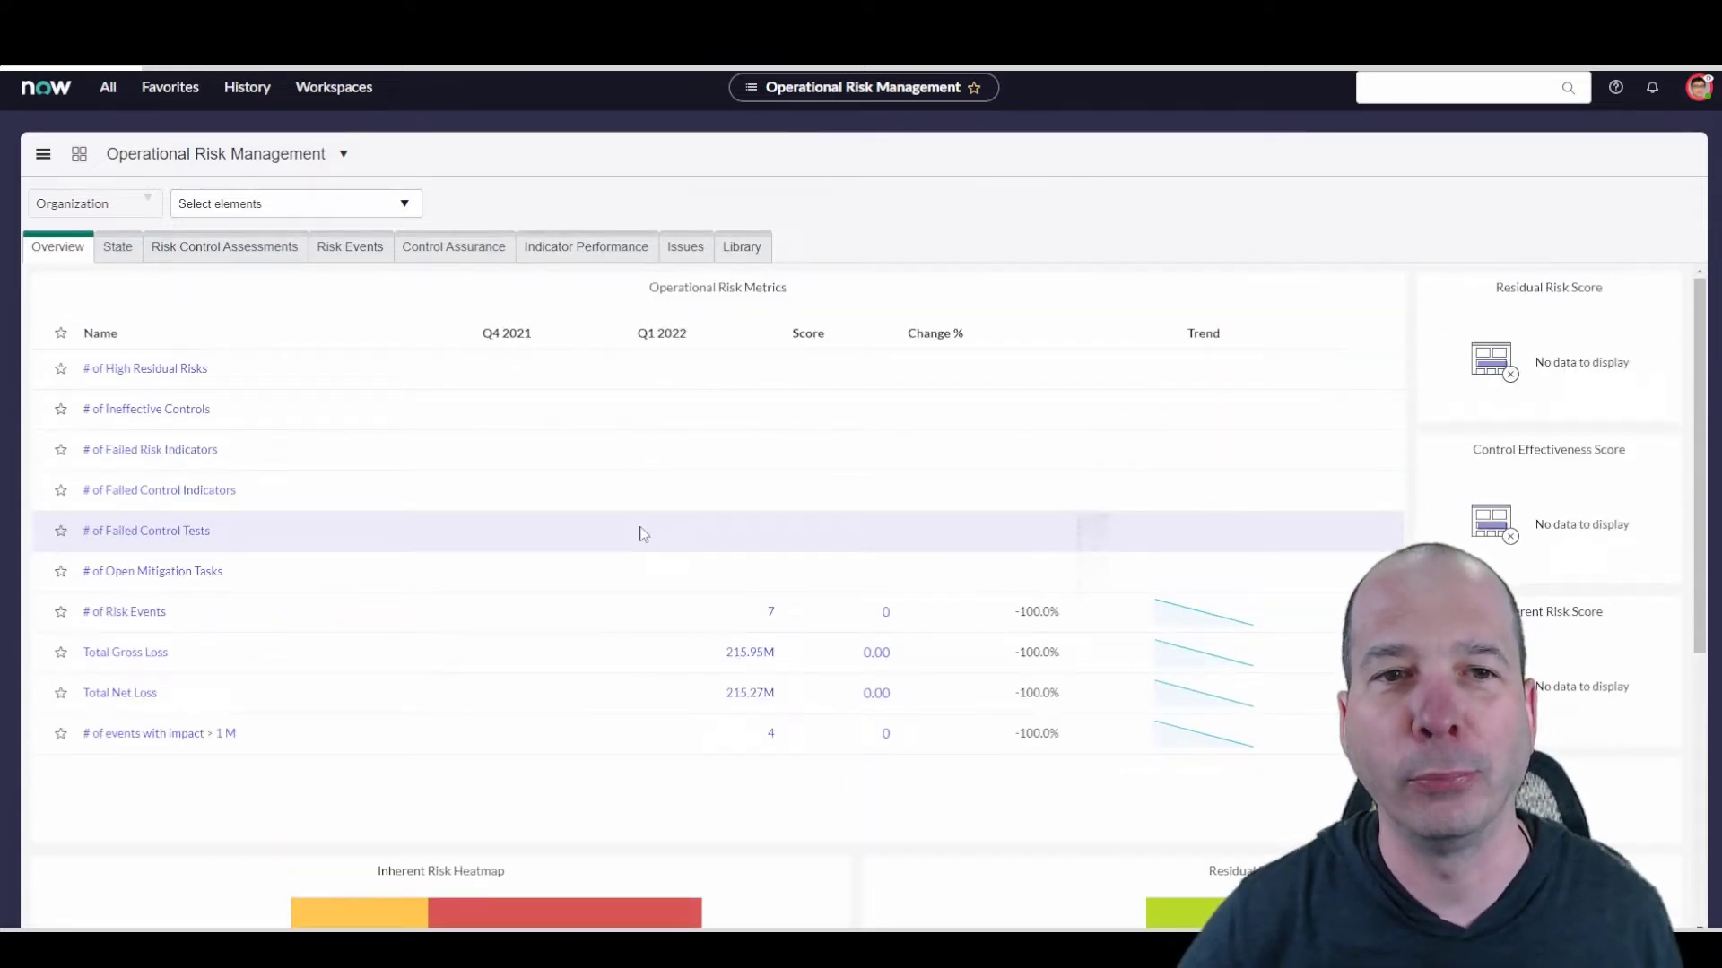
{"action": "scroll", "coordinate": [643, 534], "scroll_direction": "down", "scroll_amount": 5}
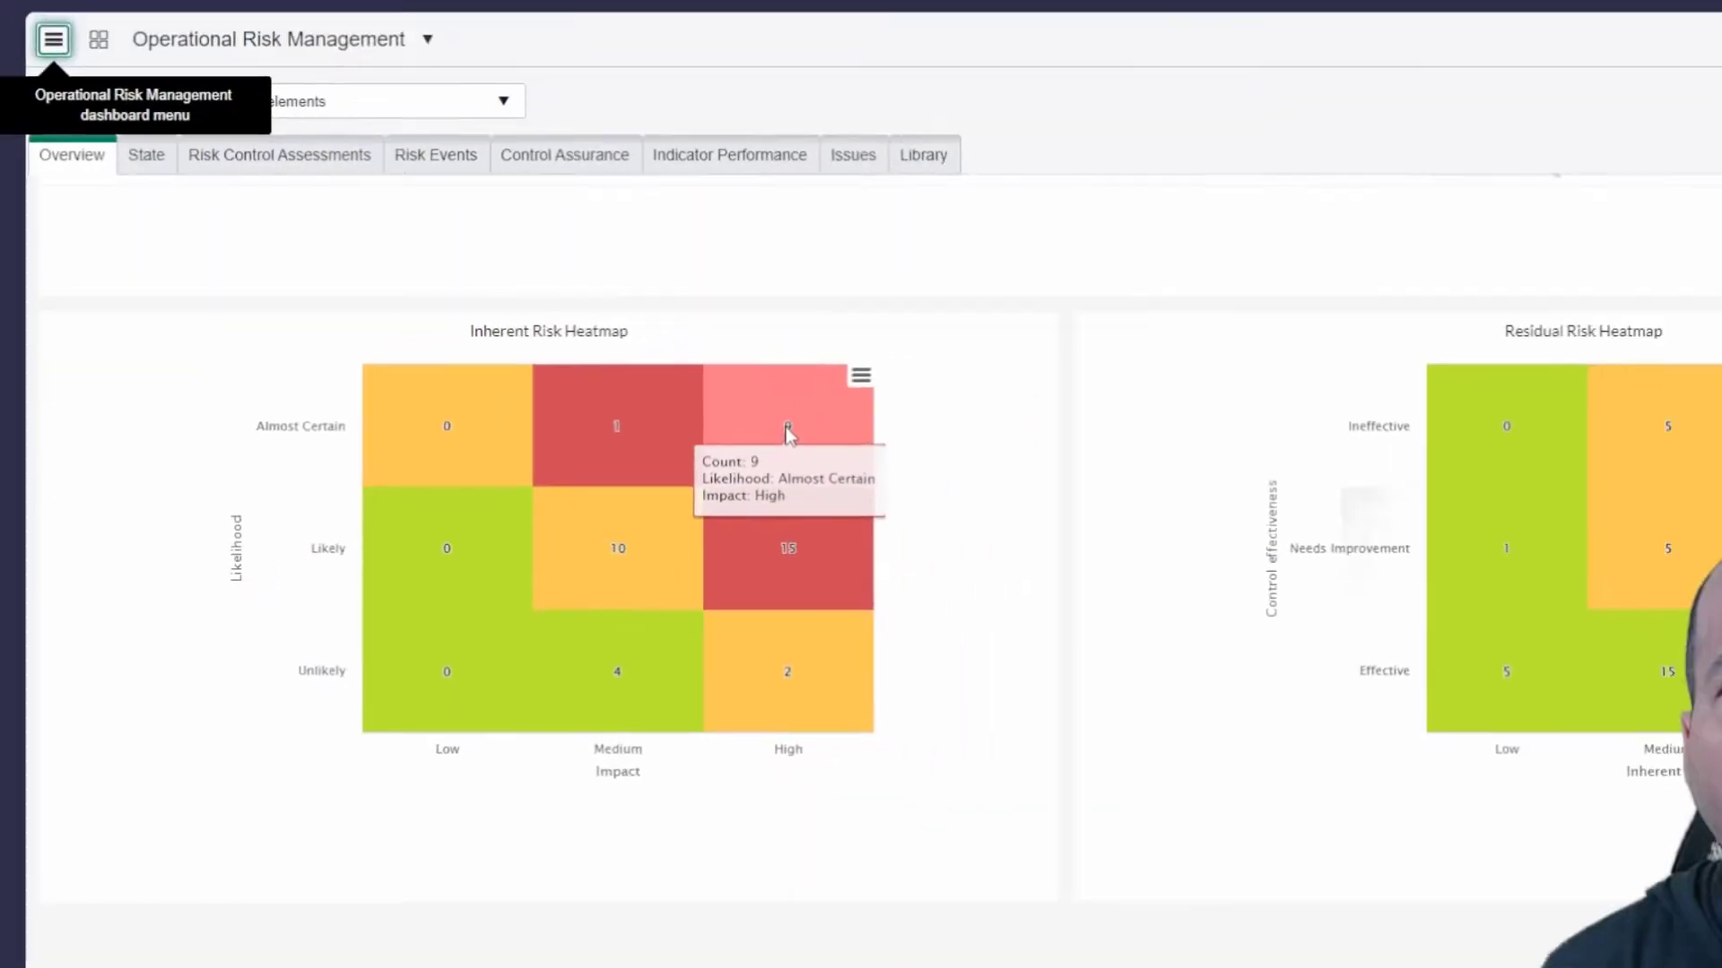
{"action": "left_click", "coordinate": [787, 434]}
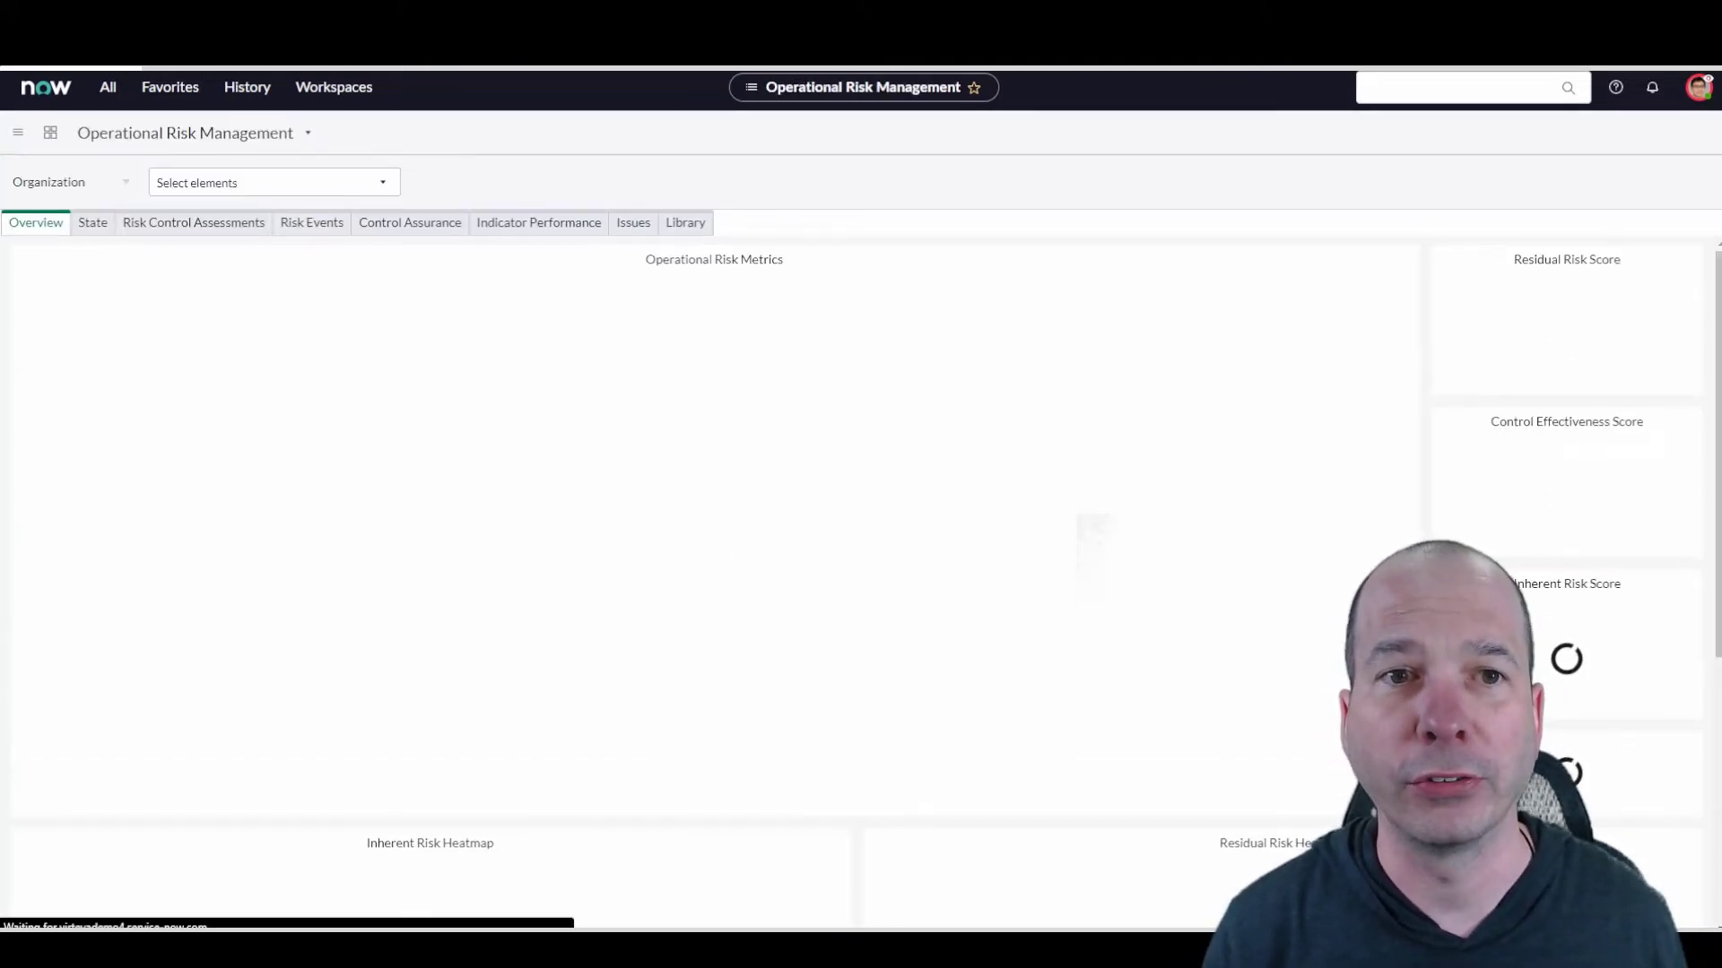
Step: Switch to Risk Workspace from the Workspaces list
{"action": "scroll", "coordinate": [575, 383], "scroll_direction": "down", "scroll_amount": 5}
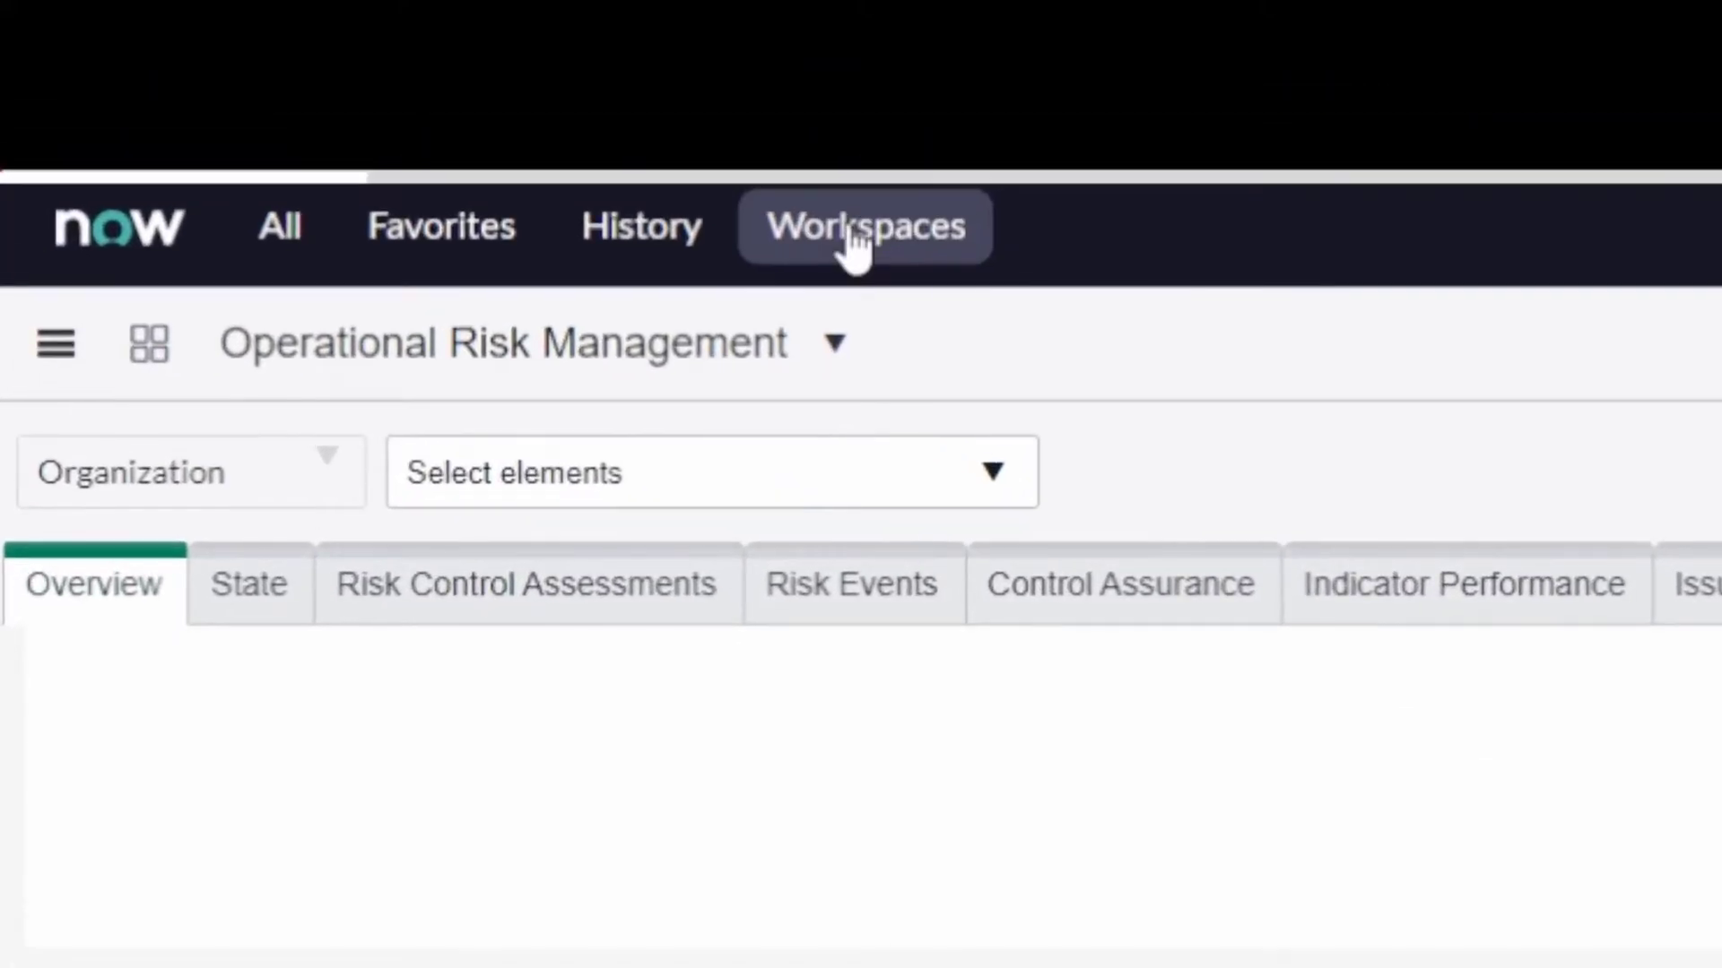
{"action": "left_click", "coordinate": [853, 240]}
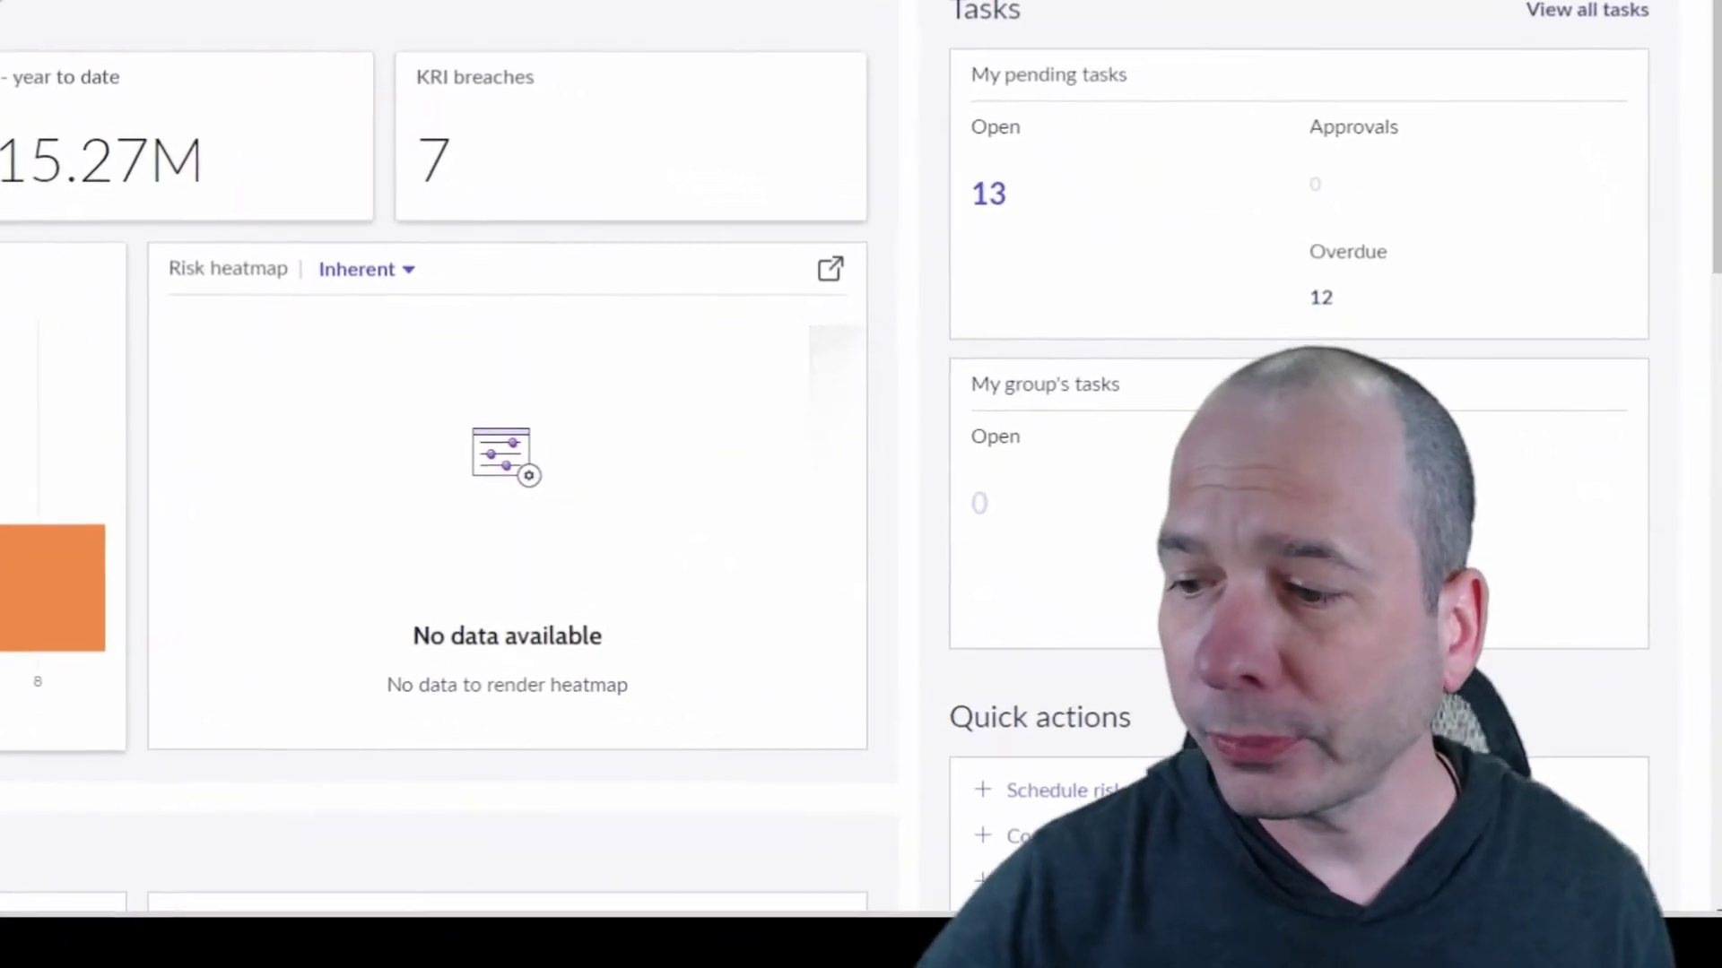
{"action": "left_click_drag", "start_coordinate": [733, 685], "coordinate": [872, 810]}
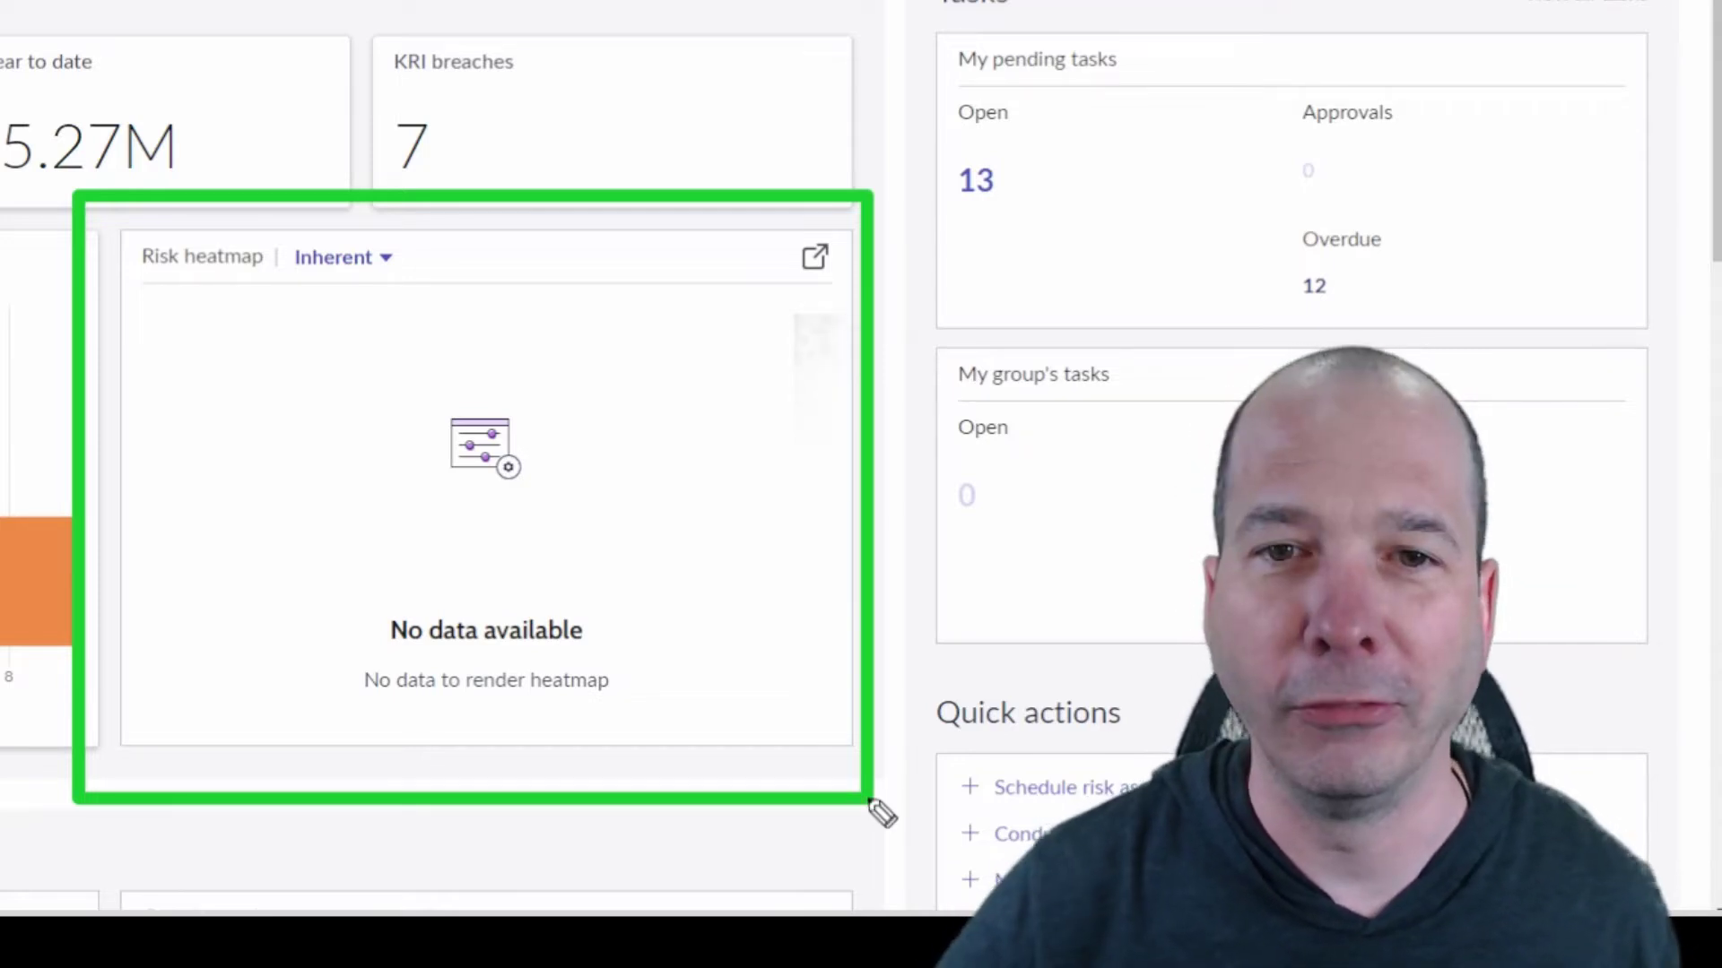
{"action": "mouse_move", "coordinate": [616, 97]}
{"action": "left_mouse_down"}
{"action": "mouse_move", "coordinate": [769, 182]}
{"action": "mouse_move", "coordinate": [777, 233]}
{"action": "mouse_move", "coordinate": [813, 179]}
{"action": "left_mouse_up"}
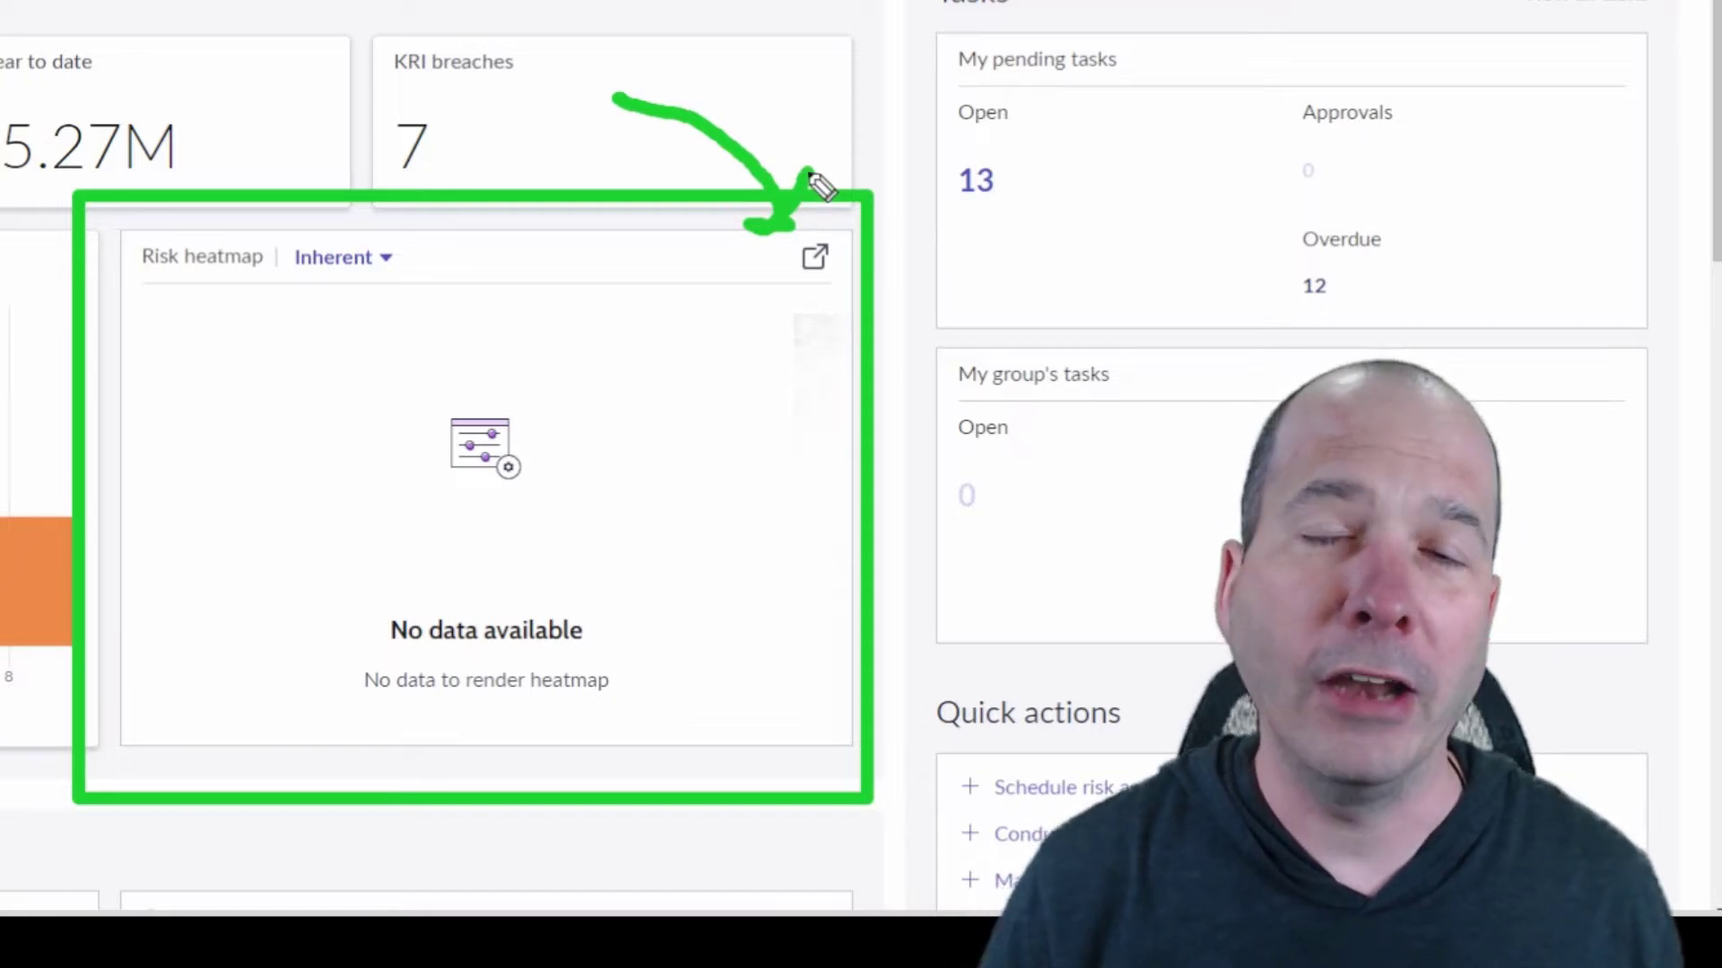
{"action": "key", "text": "Escape"}
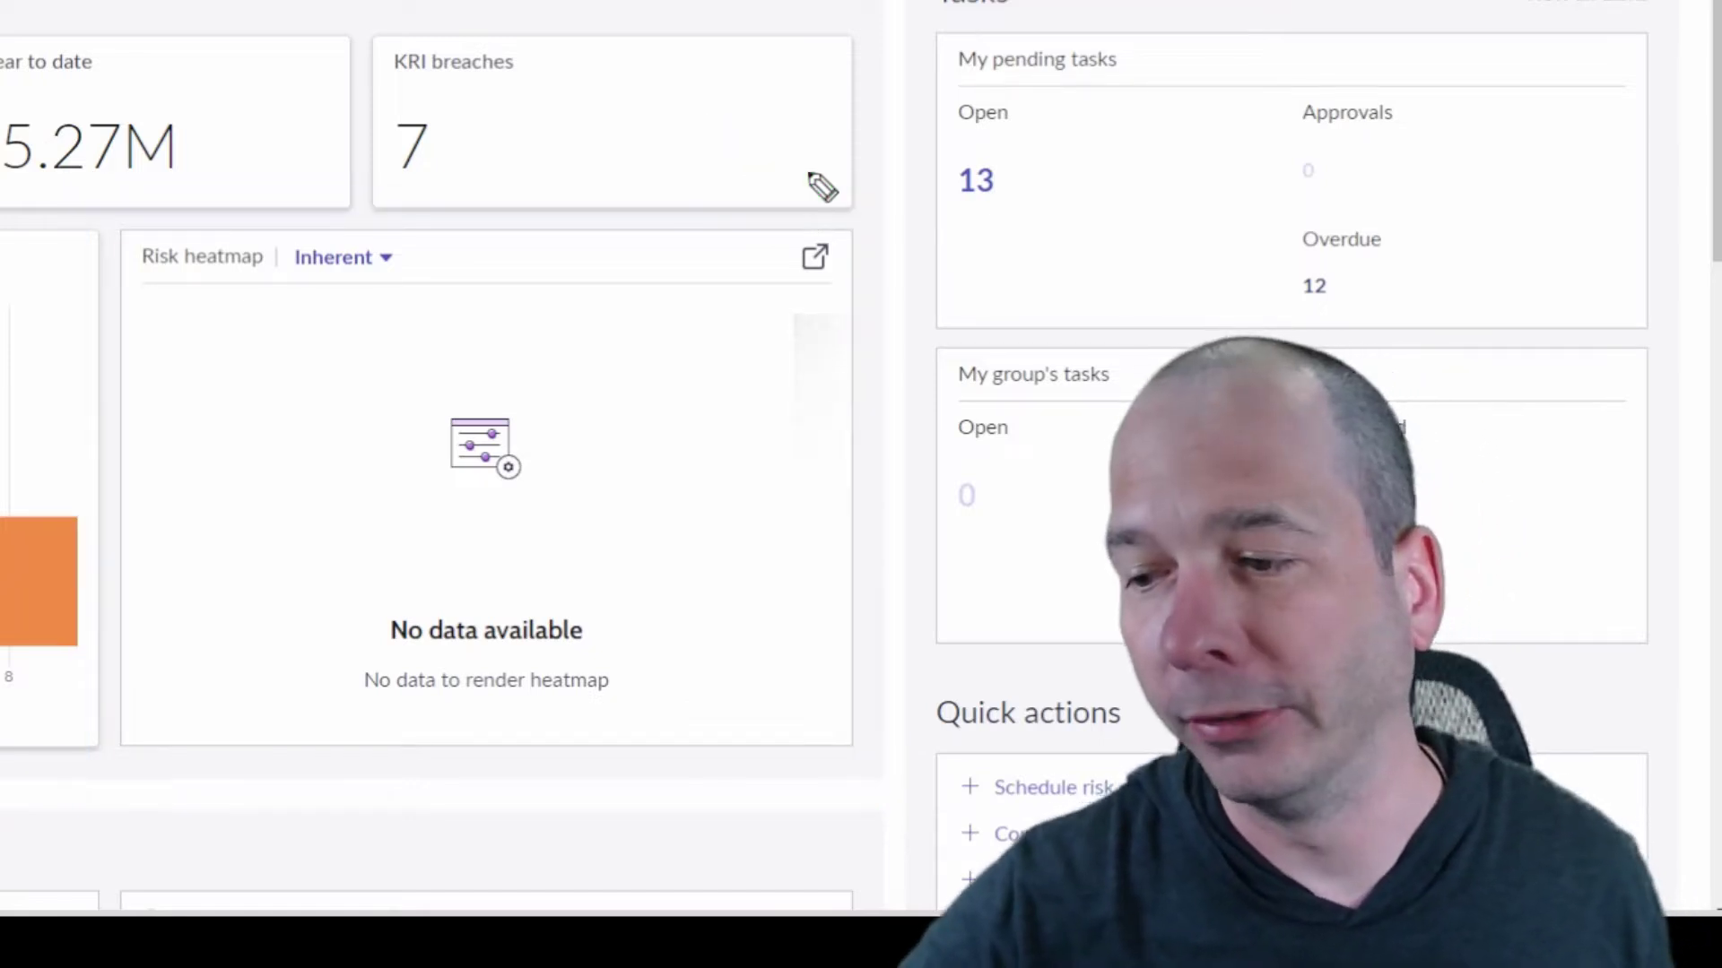
Step: Expand the risk heatmap into the Heatmap workbench, keeping cell labels unchanged
{"action": "left_click", "coordinate": [815, 258]}
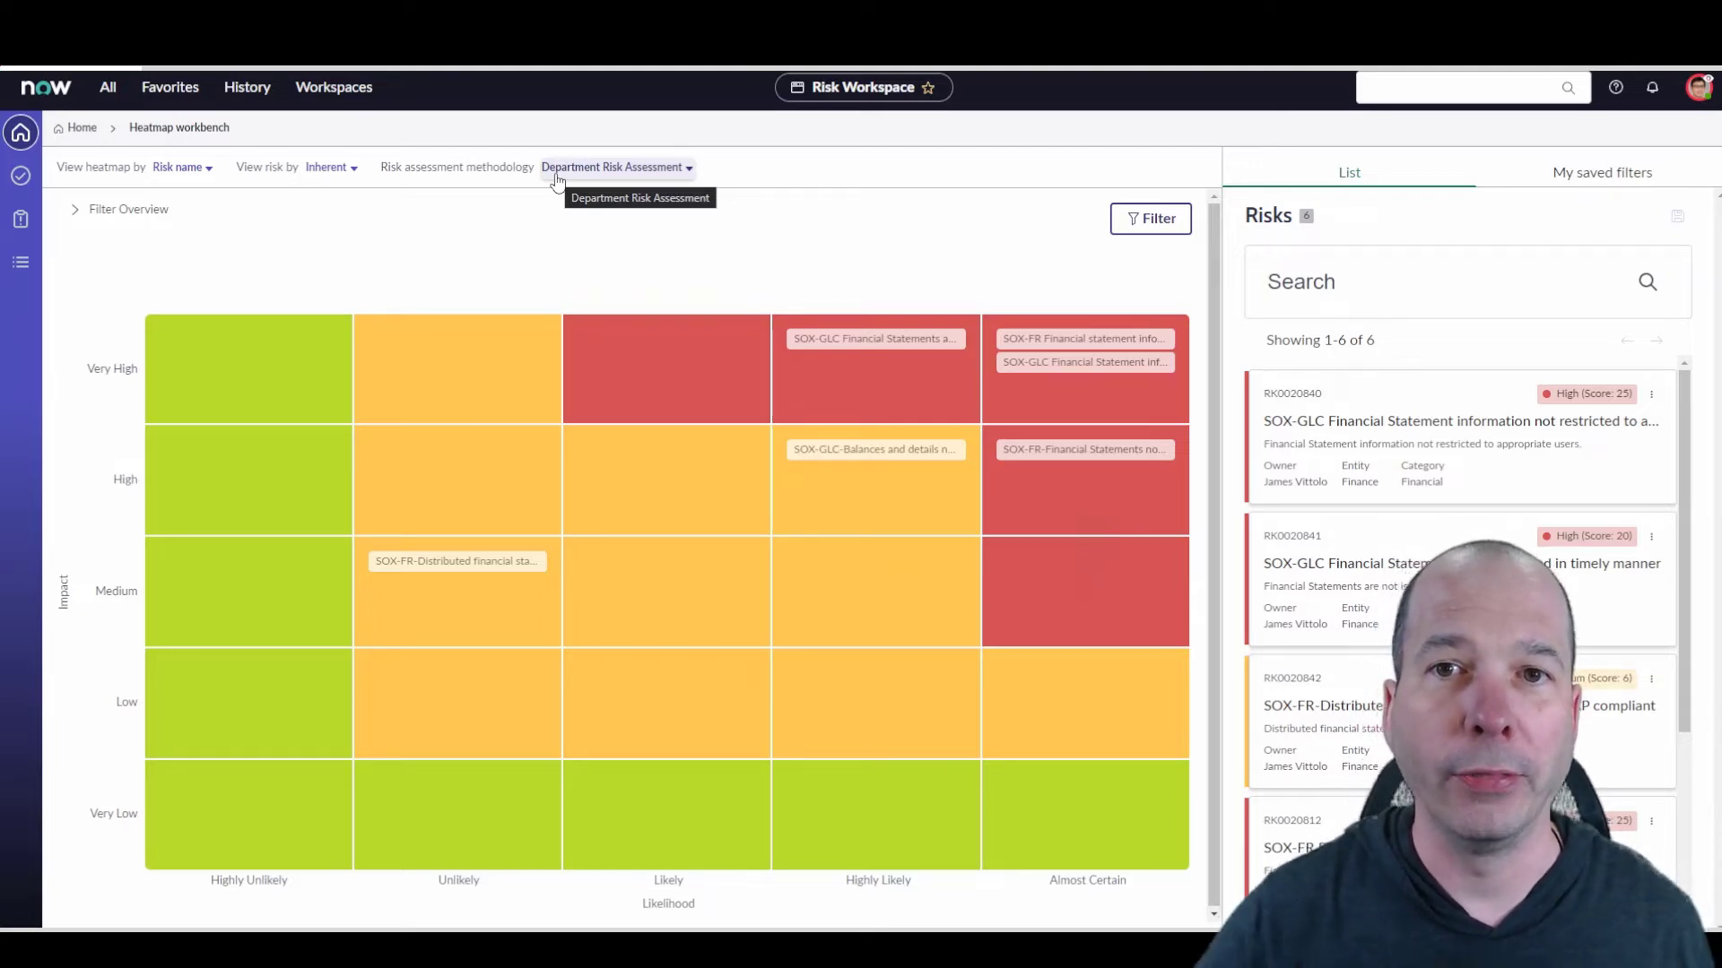
{"action": "left_click", "coordinate": [206, 170]}
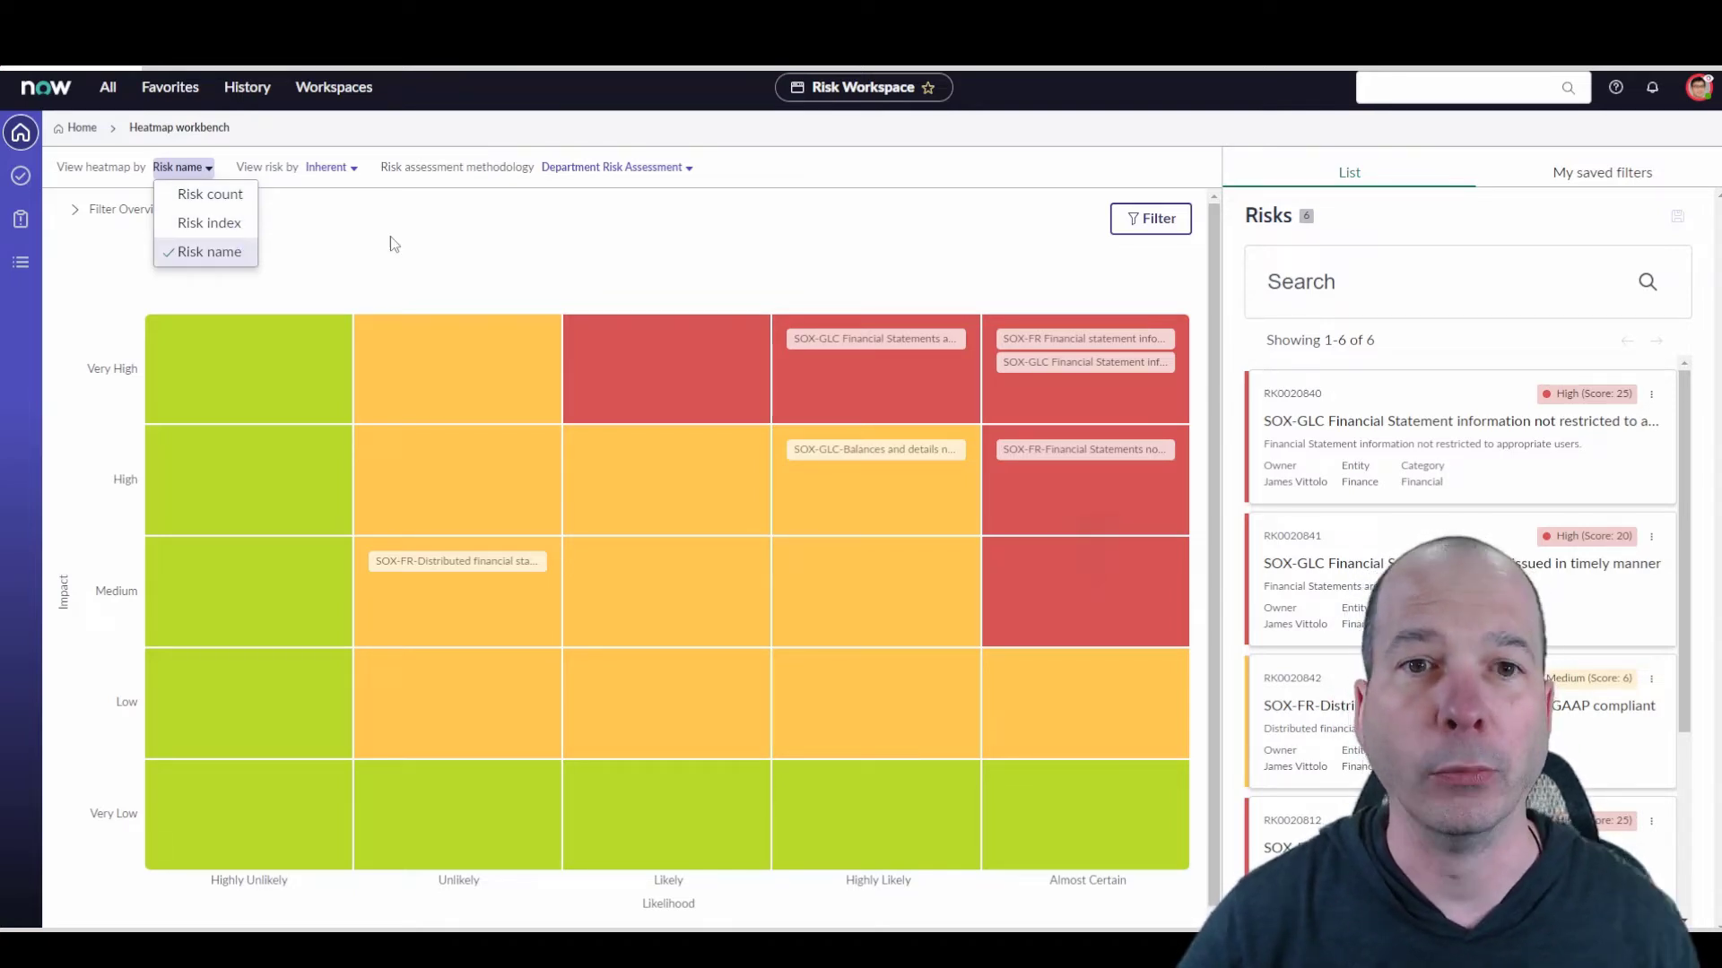
{"action": "left_click", "coordinate": [477, 235]}
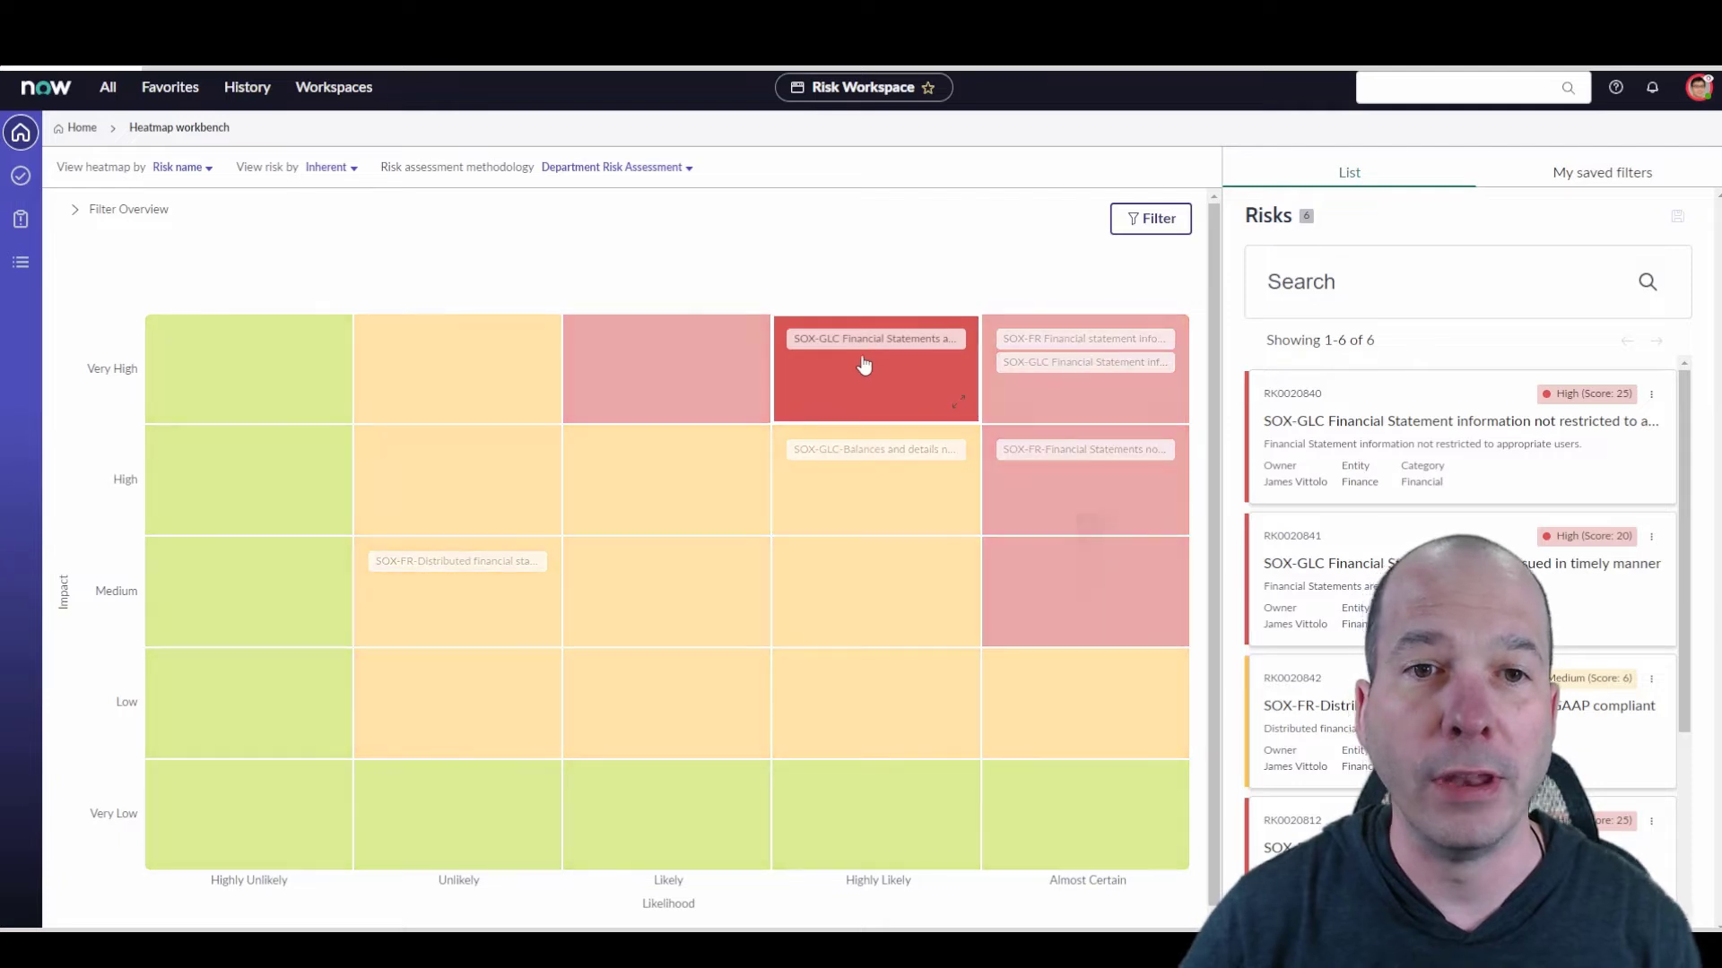
Step: Drill into the Highly Likely/Very High cell's risk, then return to the full heatmap
{"action": "left_click", "coordinate": [957, 409]}
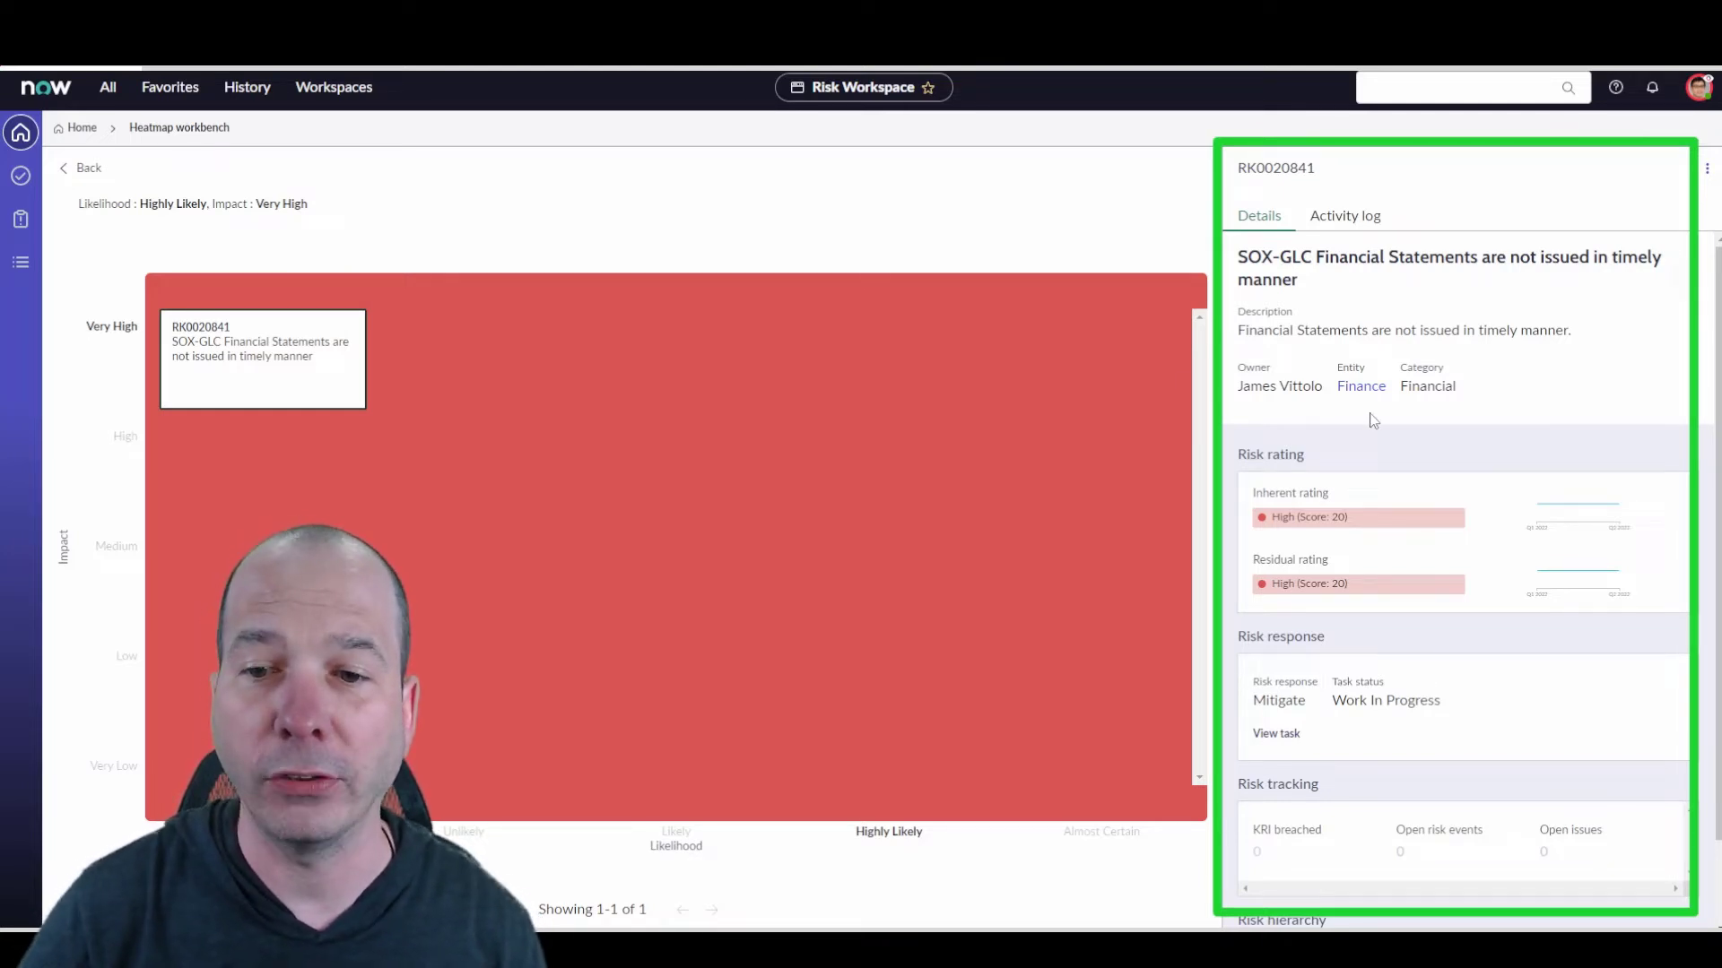
{"action": "scroll", "coordinate": [1386, 421], "scroll_direction": "down", "scroll_amount": 1}
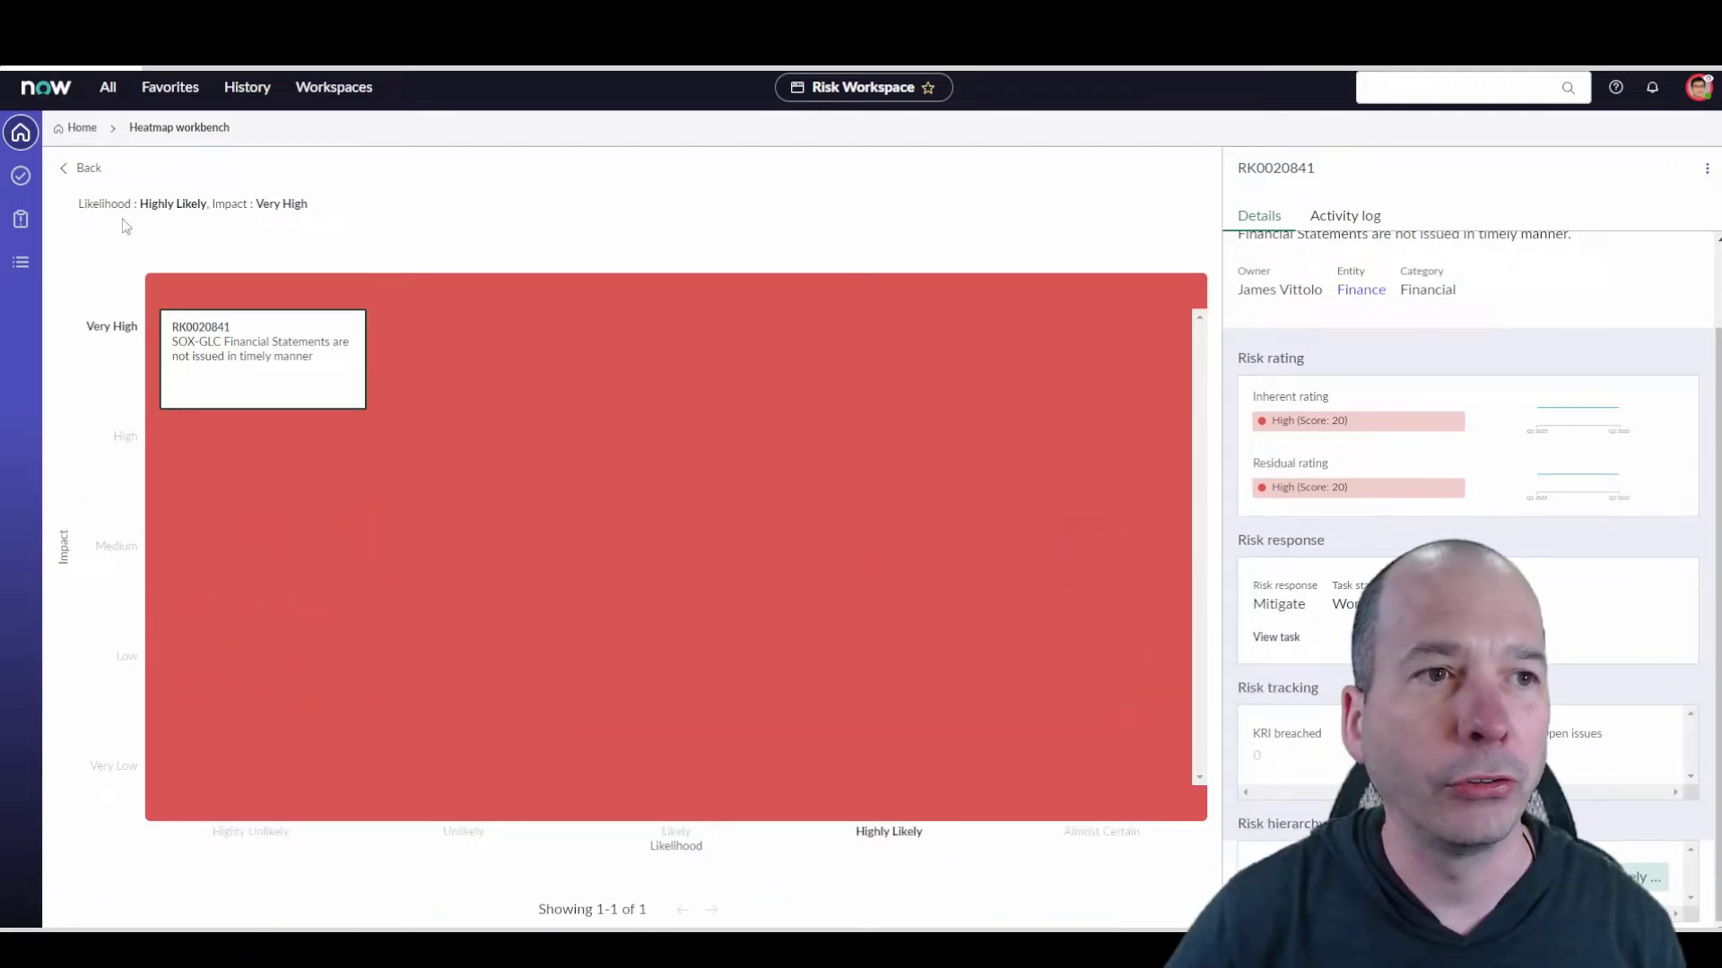
{"action": "left_click", "coordinate": [61, 170]}
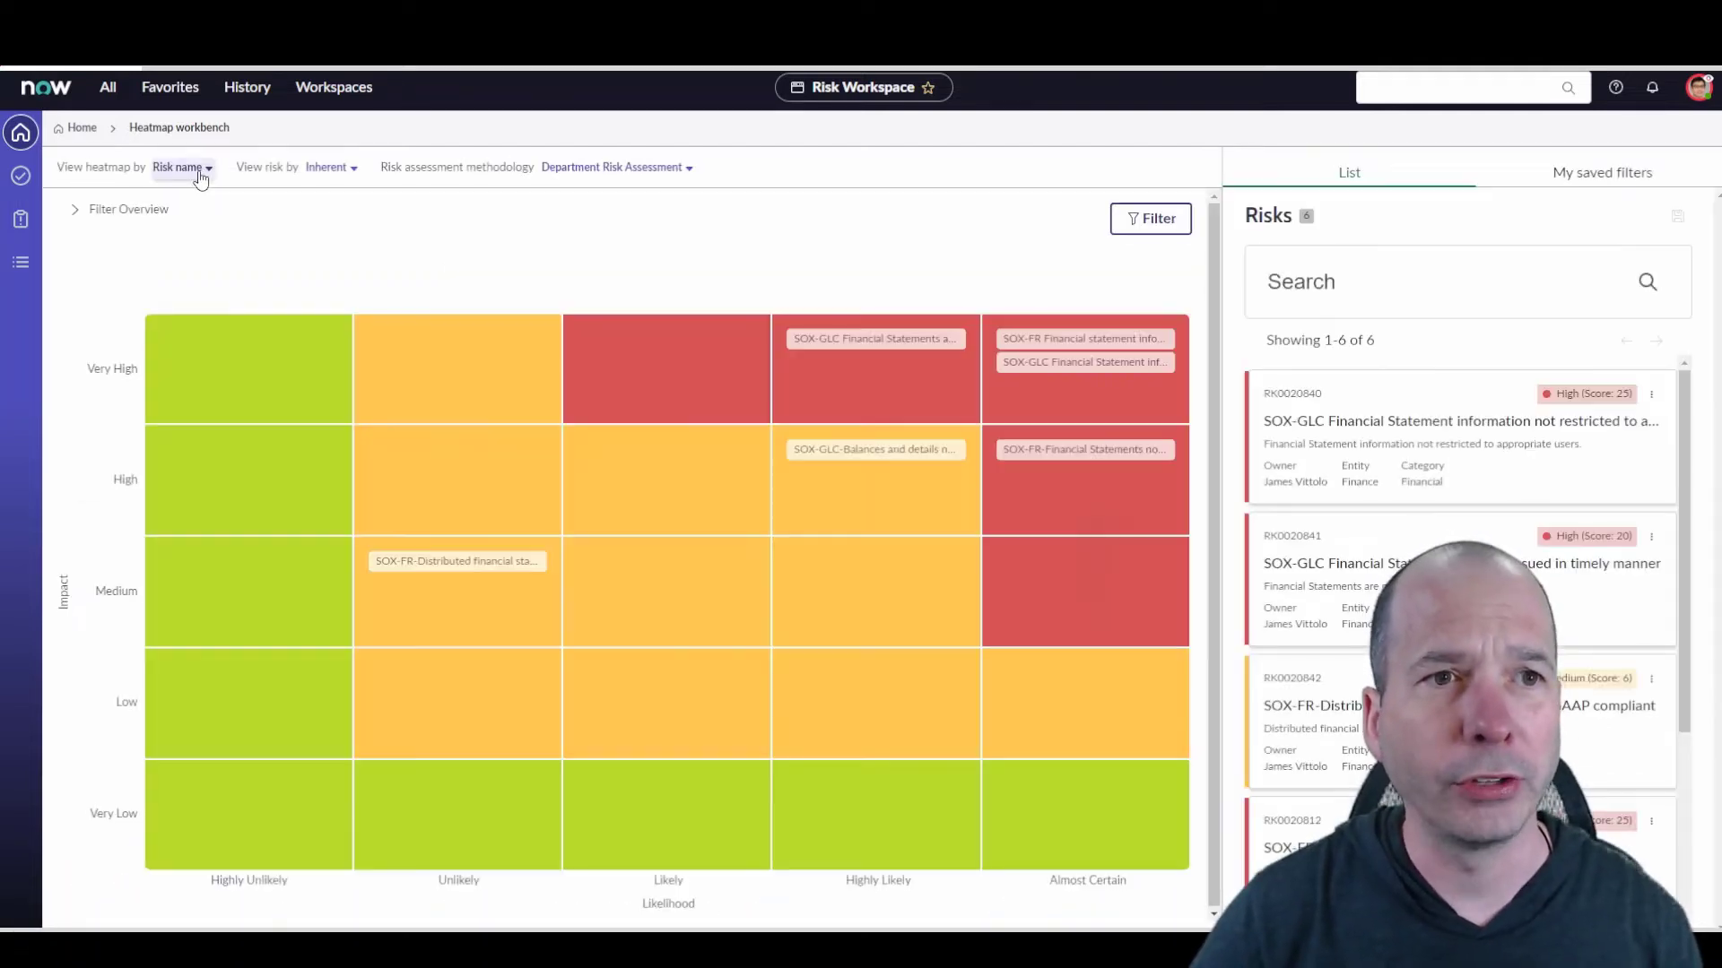
Step: Label heatmap cells by Risk count, then by Risk index (risk IDs)
{"action": "left_click", "coordinate": [206, 171]}
{"action": "left_click", "coordinate": [222, 196]}
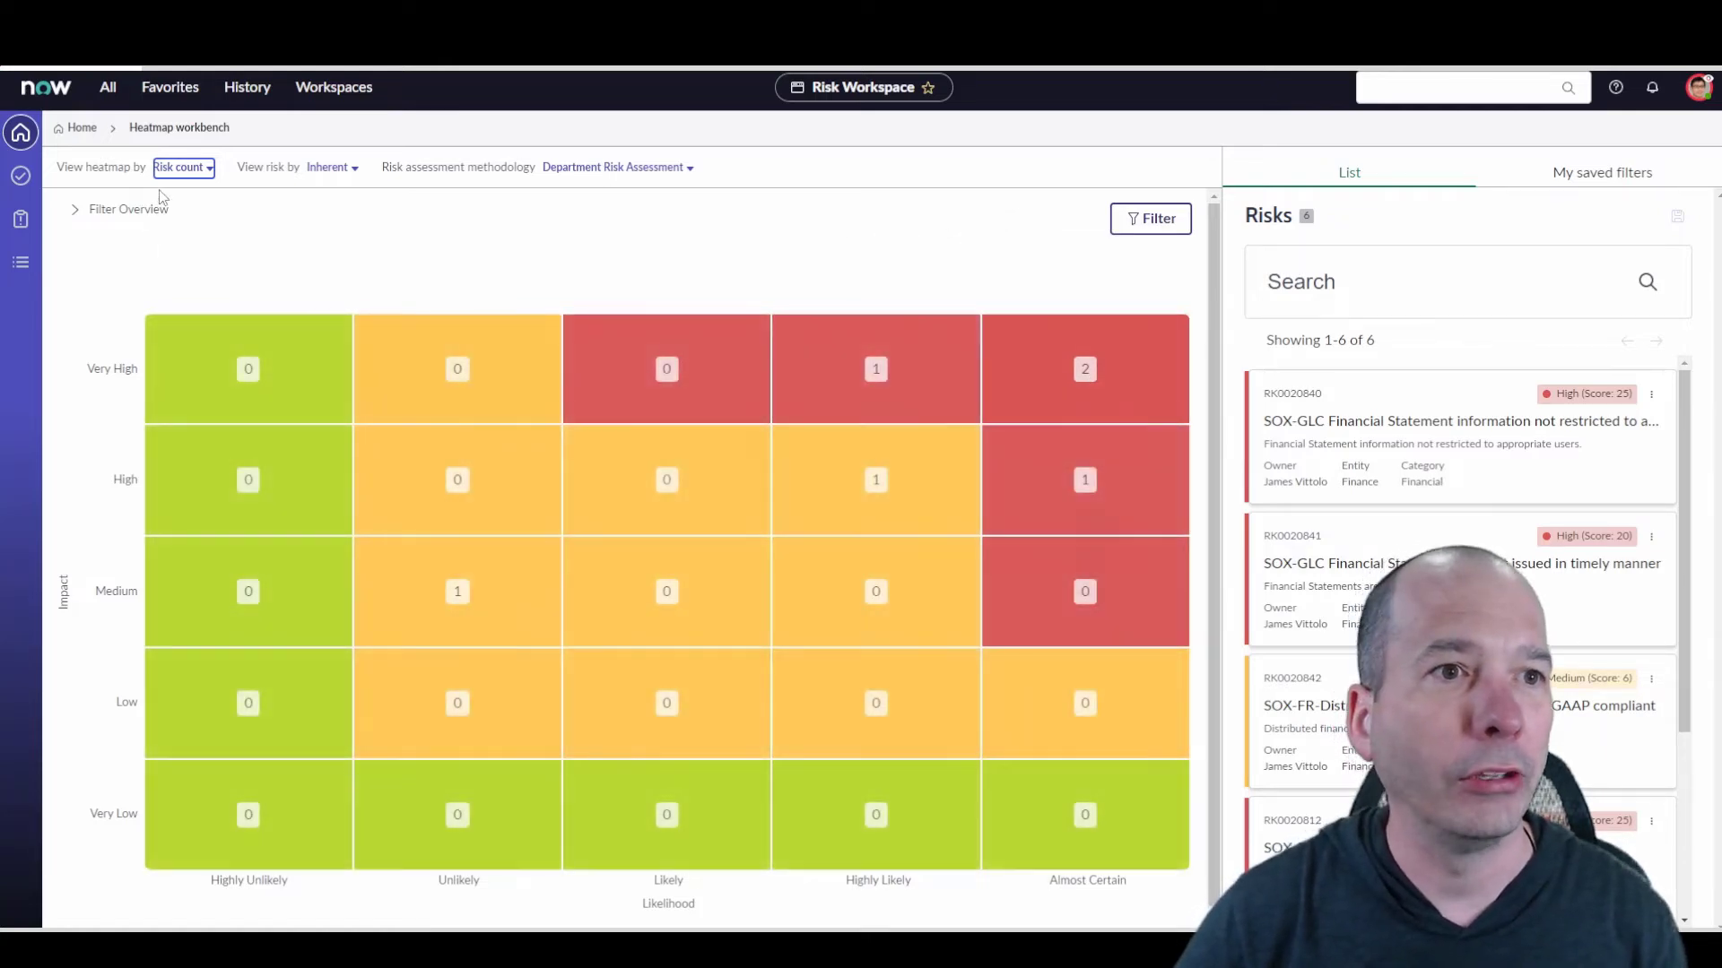
{"action": "left_click", "coordinate": [183, 167]}
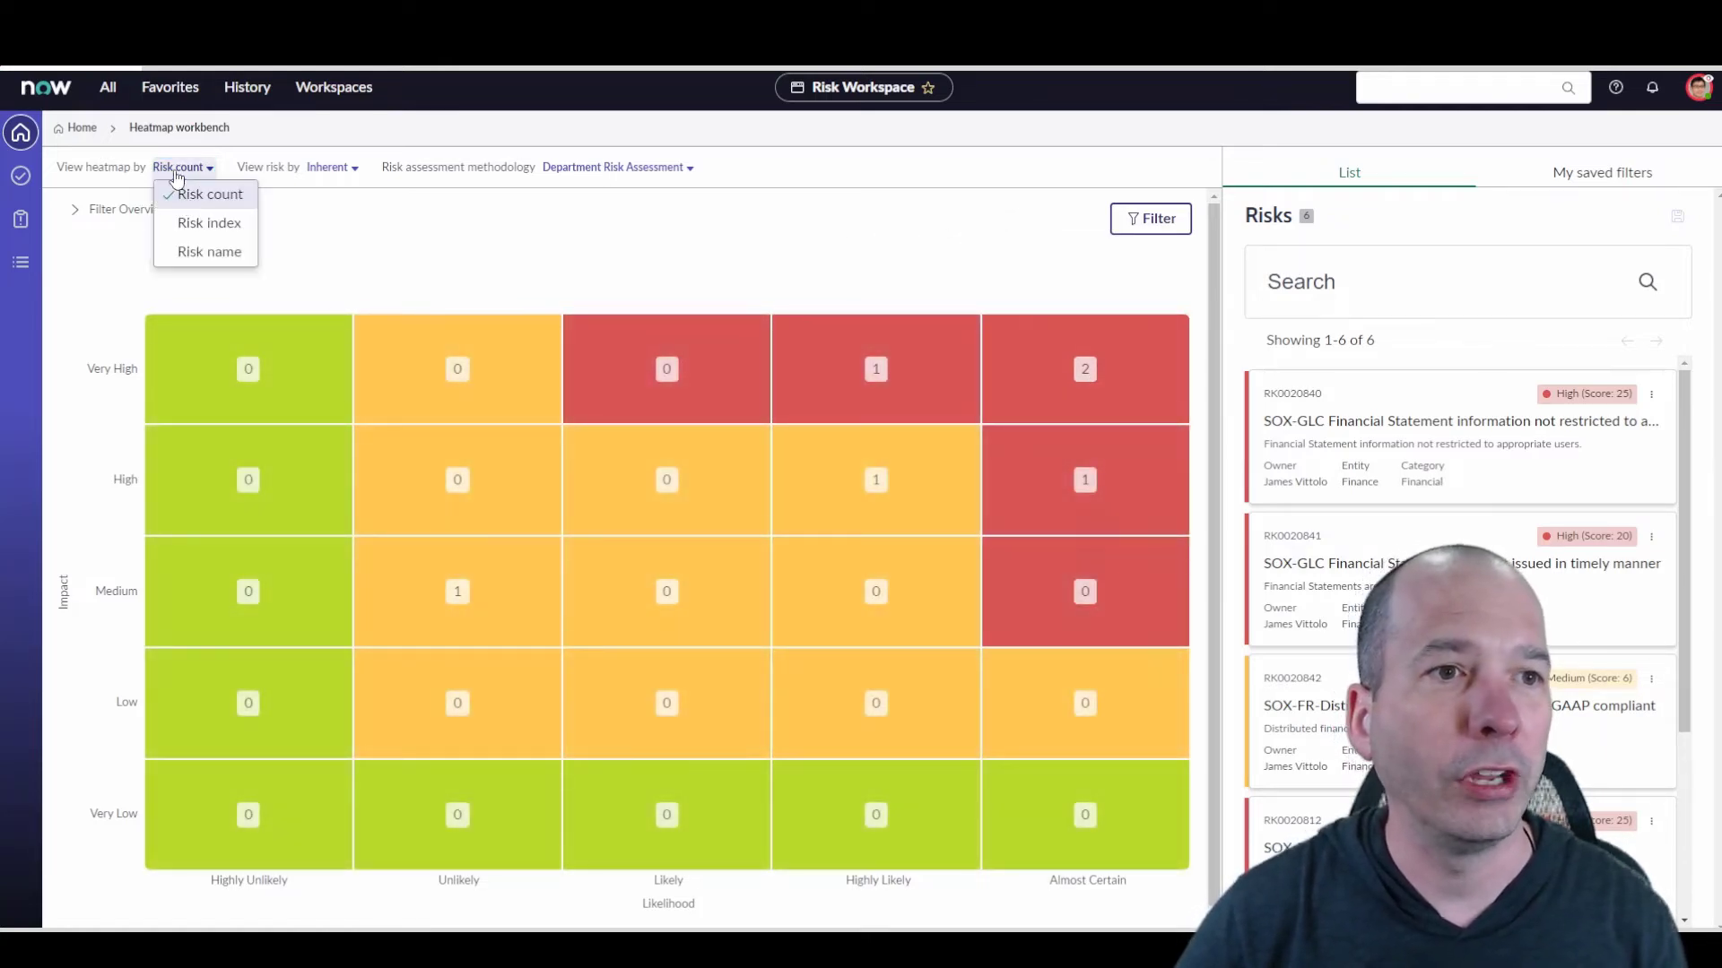
{"action": "left_click", "coordinate": [199, 231]}
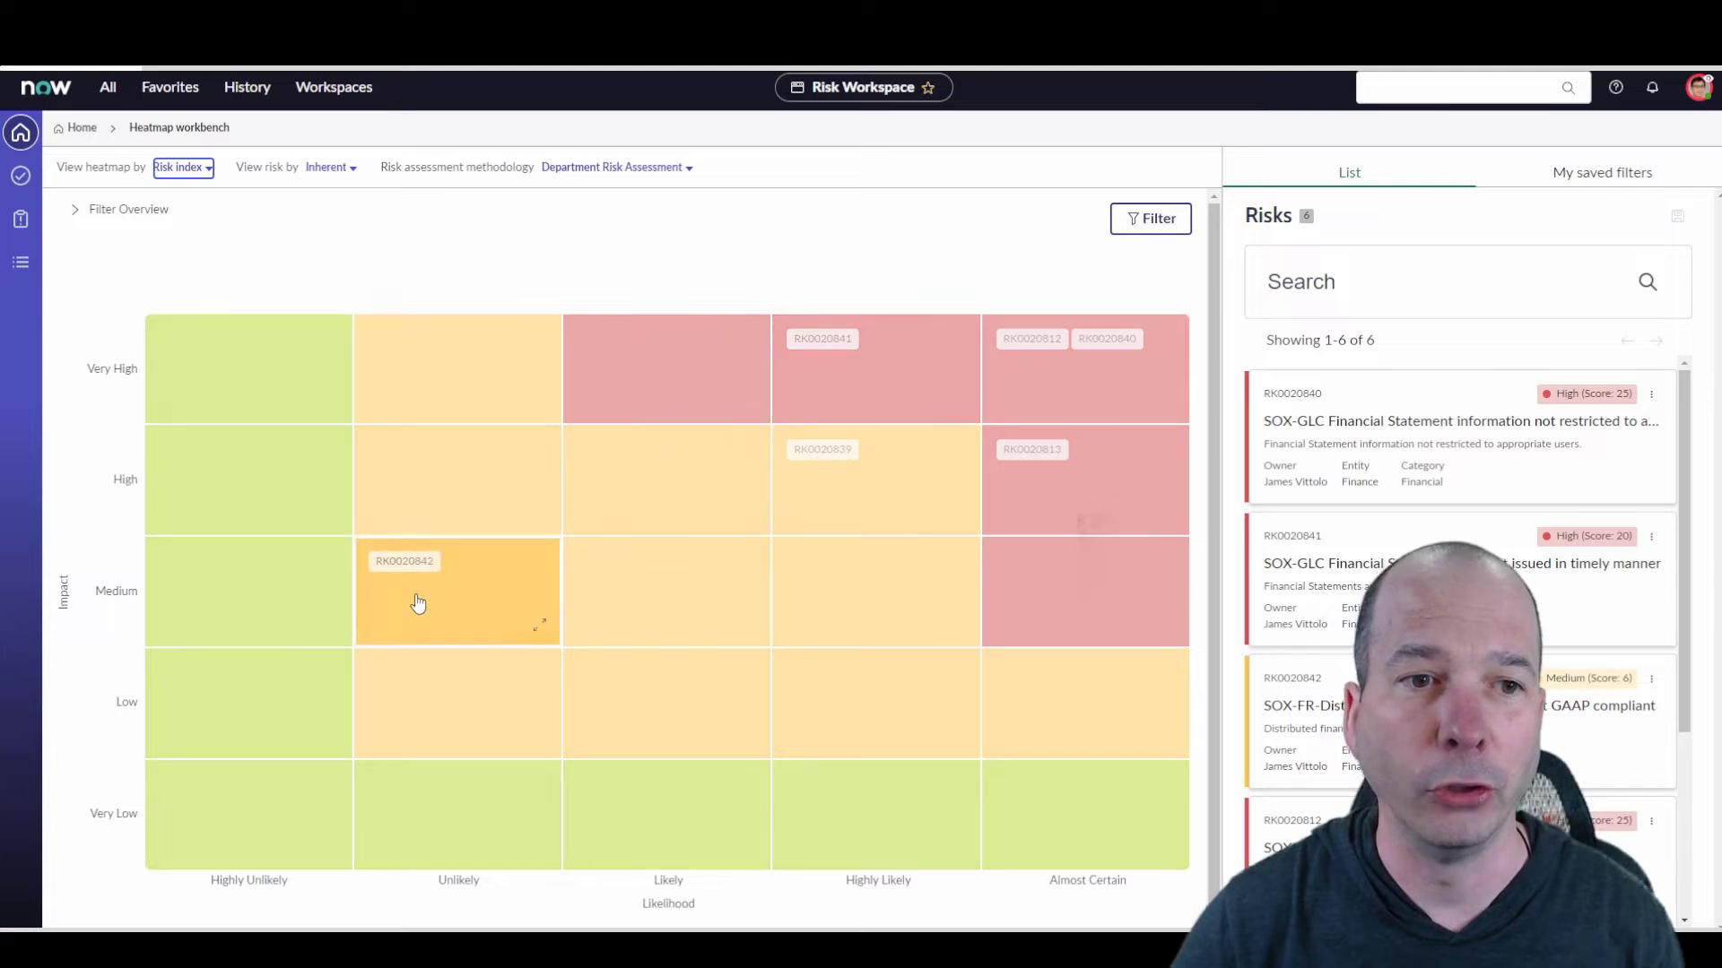
Step: Drill into the Medium/Unlikely cell's risk RK0020842, then go back to the full heatmap
{"action": "left_click", "coordinate": [538, 629]}
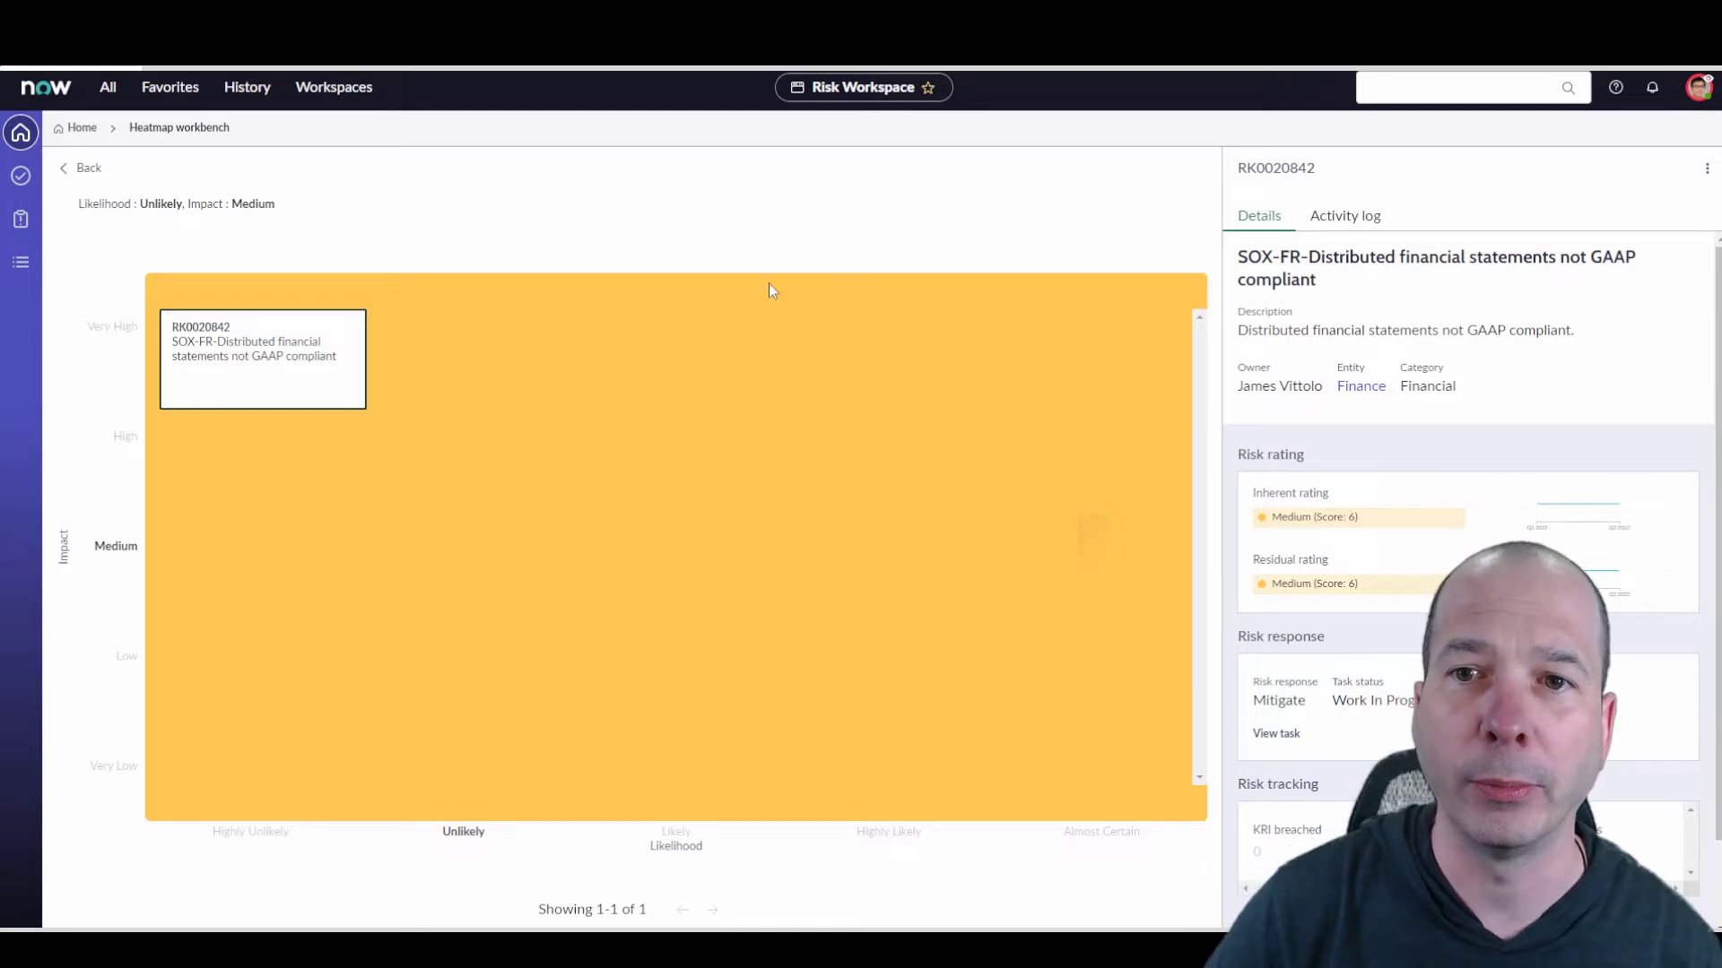
{"action": "scroll", "coordinate": [1327, 319], "scroll_direction": "down", "scroll_amount": 2}
{"action": "scroll", "coordinate": [1327, 319], "scroll_direction": "up", "scroll_amount": 2}
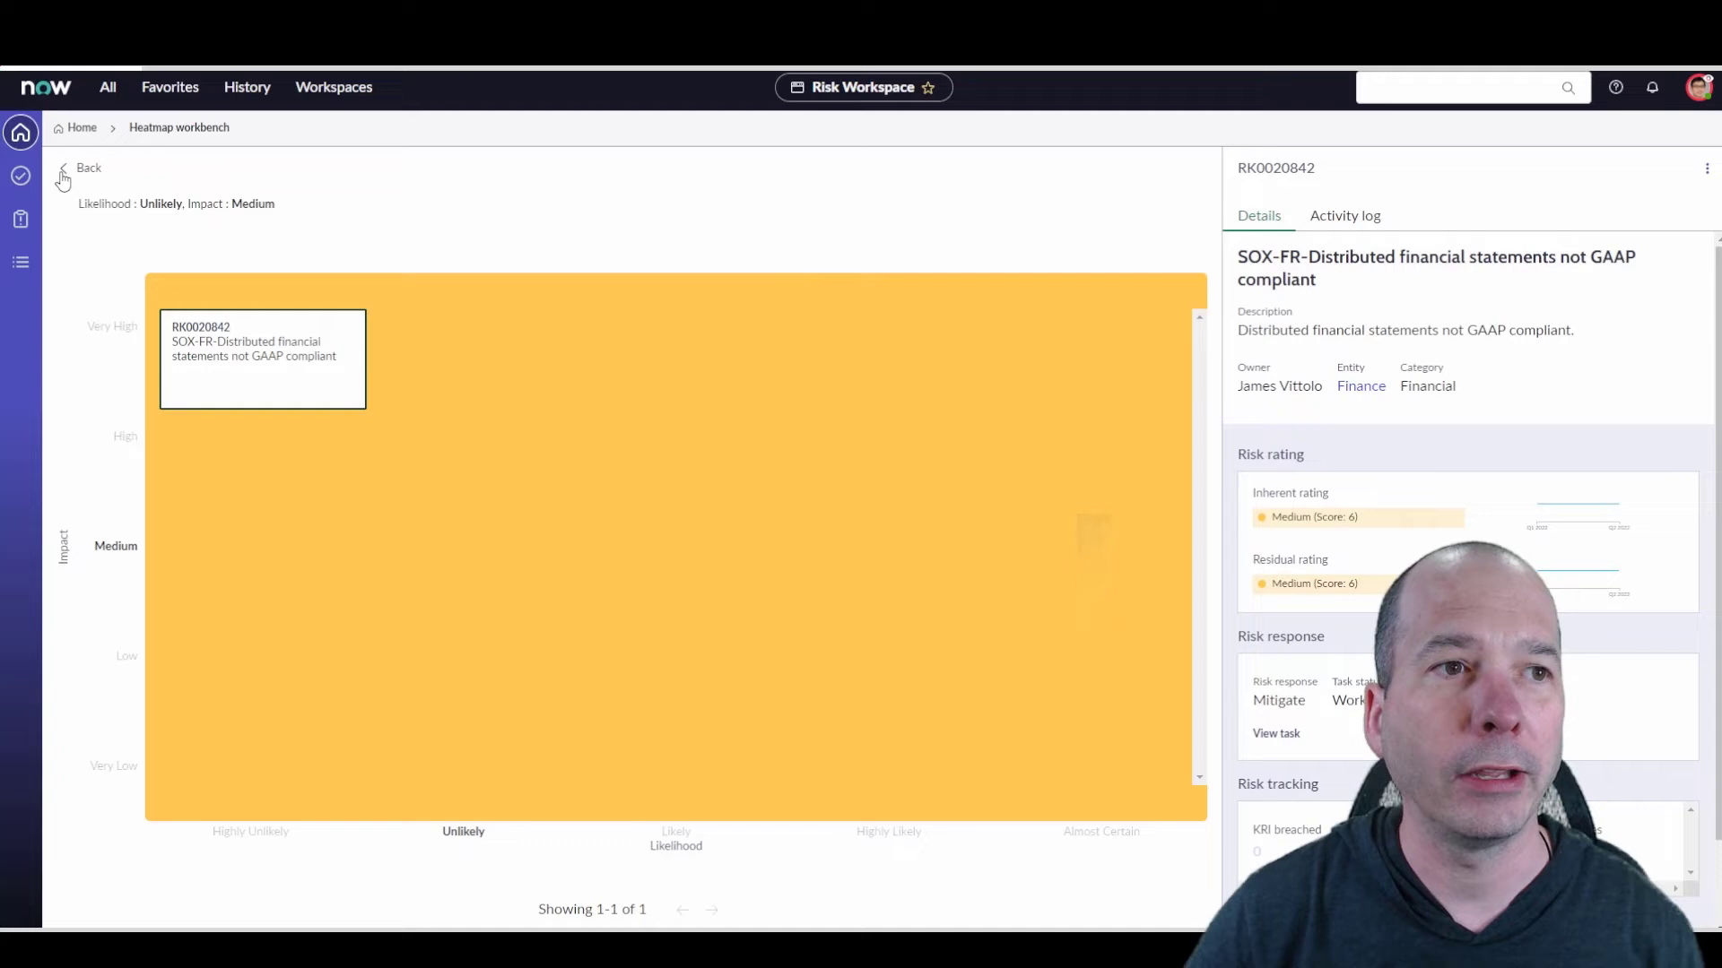
{"action": "left_click", "coordinate": [63, 176]}
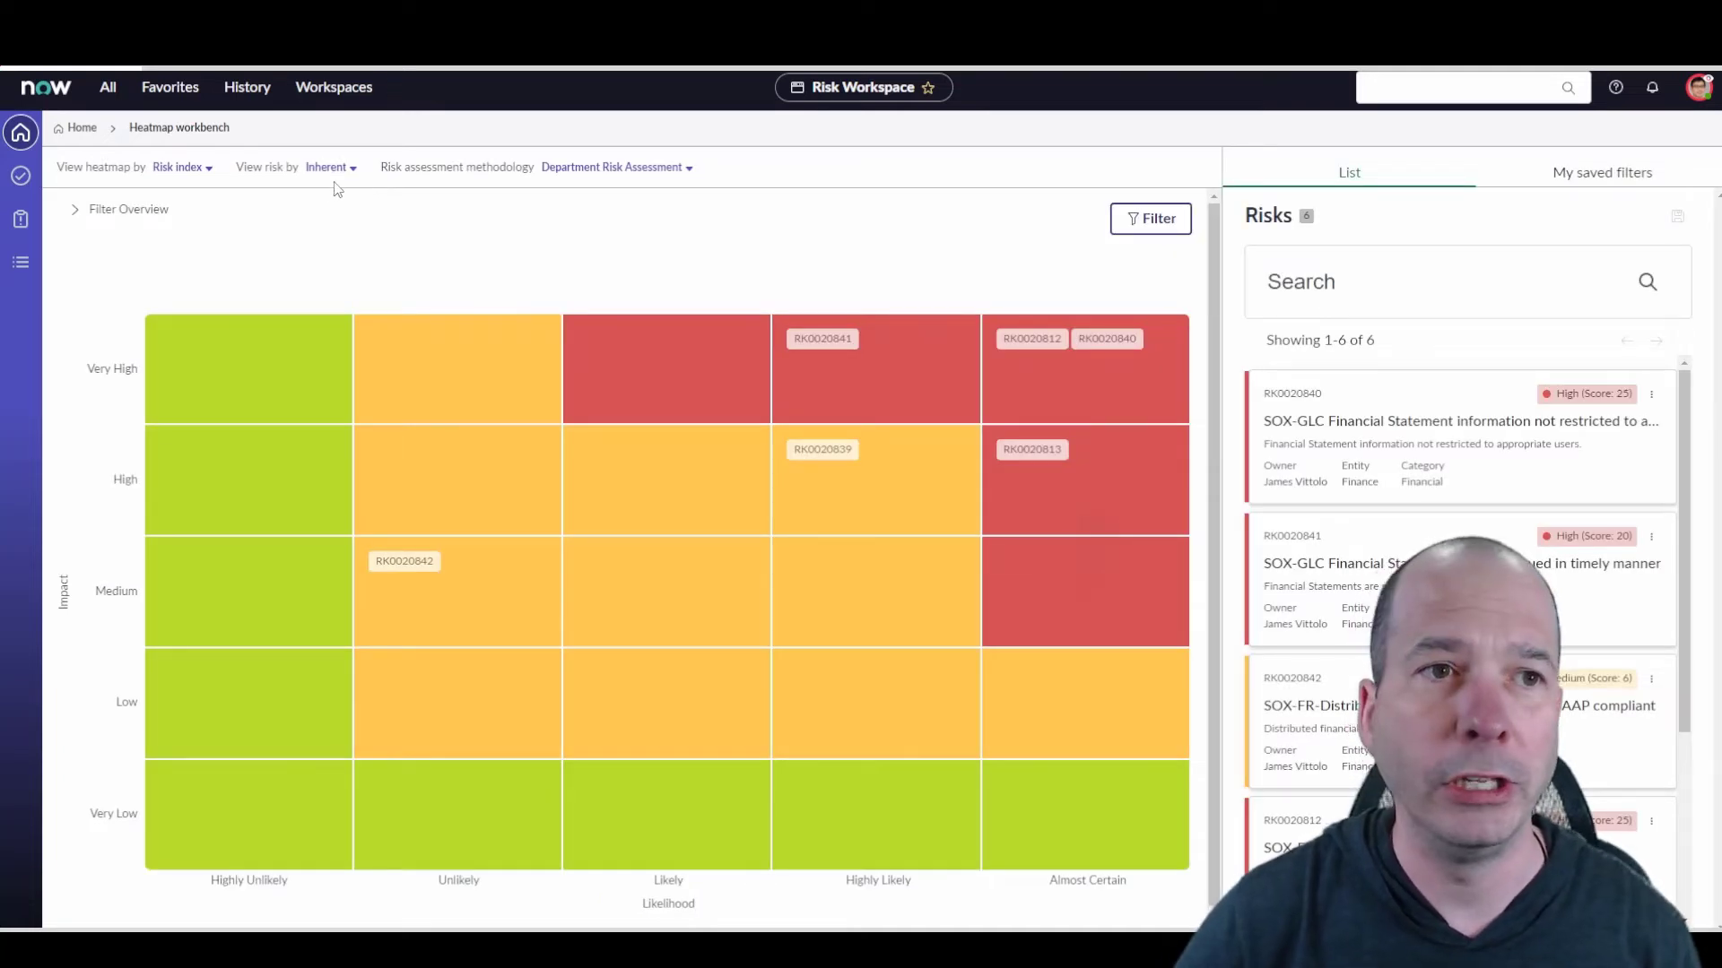
Step: Label cells by risk name again and show residual risk on the heatmap
{"action": "left_click", "coordinate": [206, 168]}
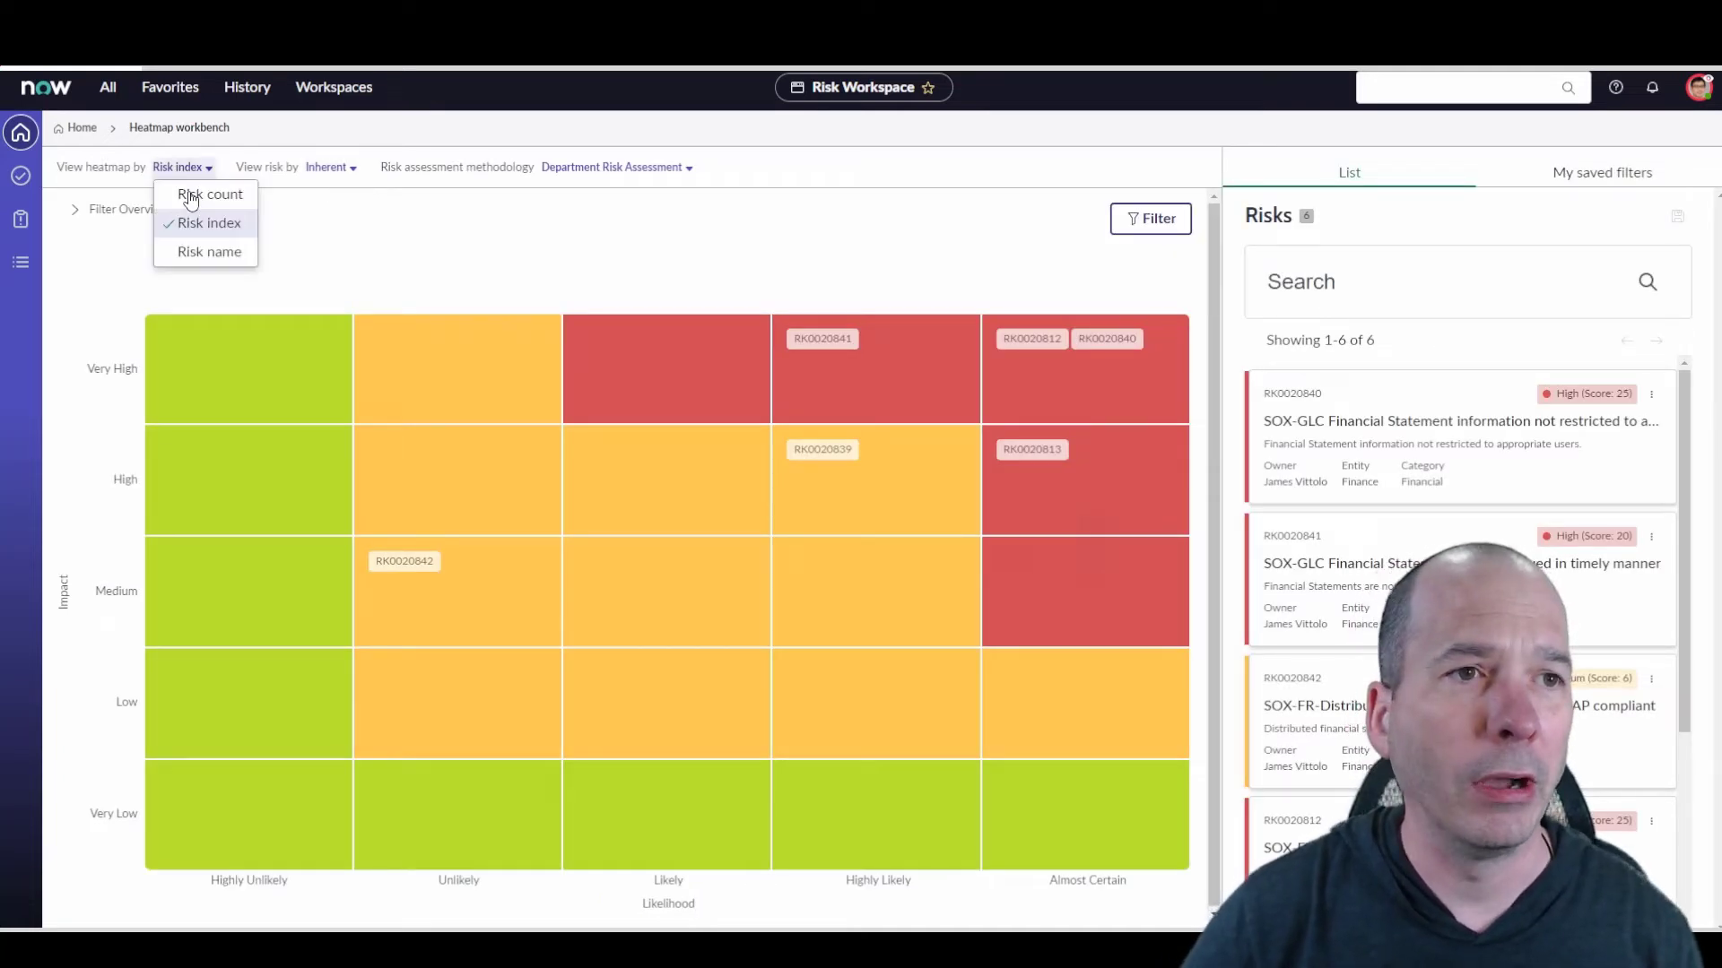
{"action": "left_click", "coordinate": [213, 250]}
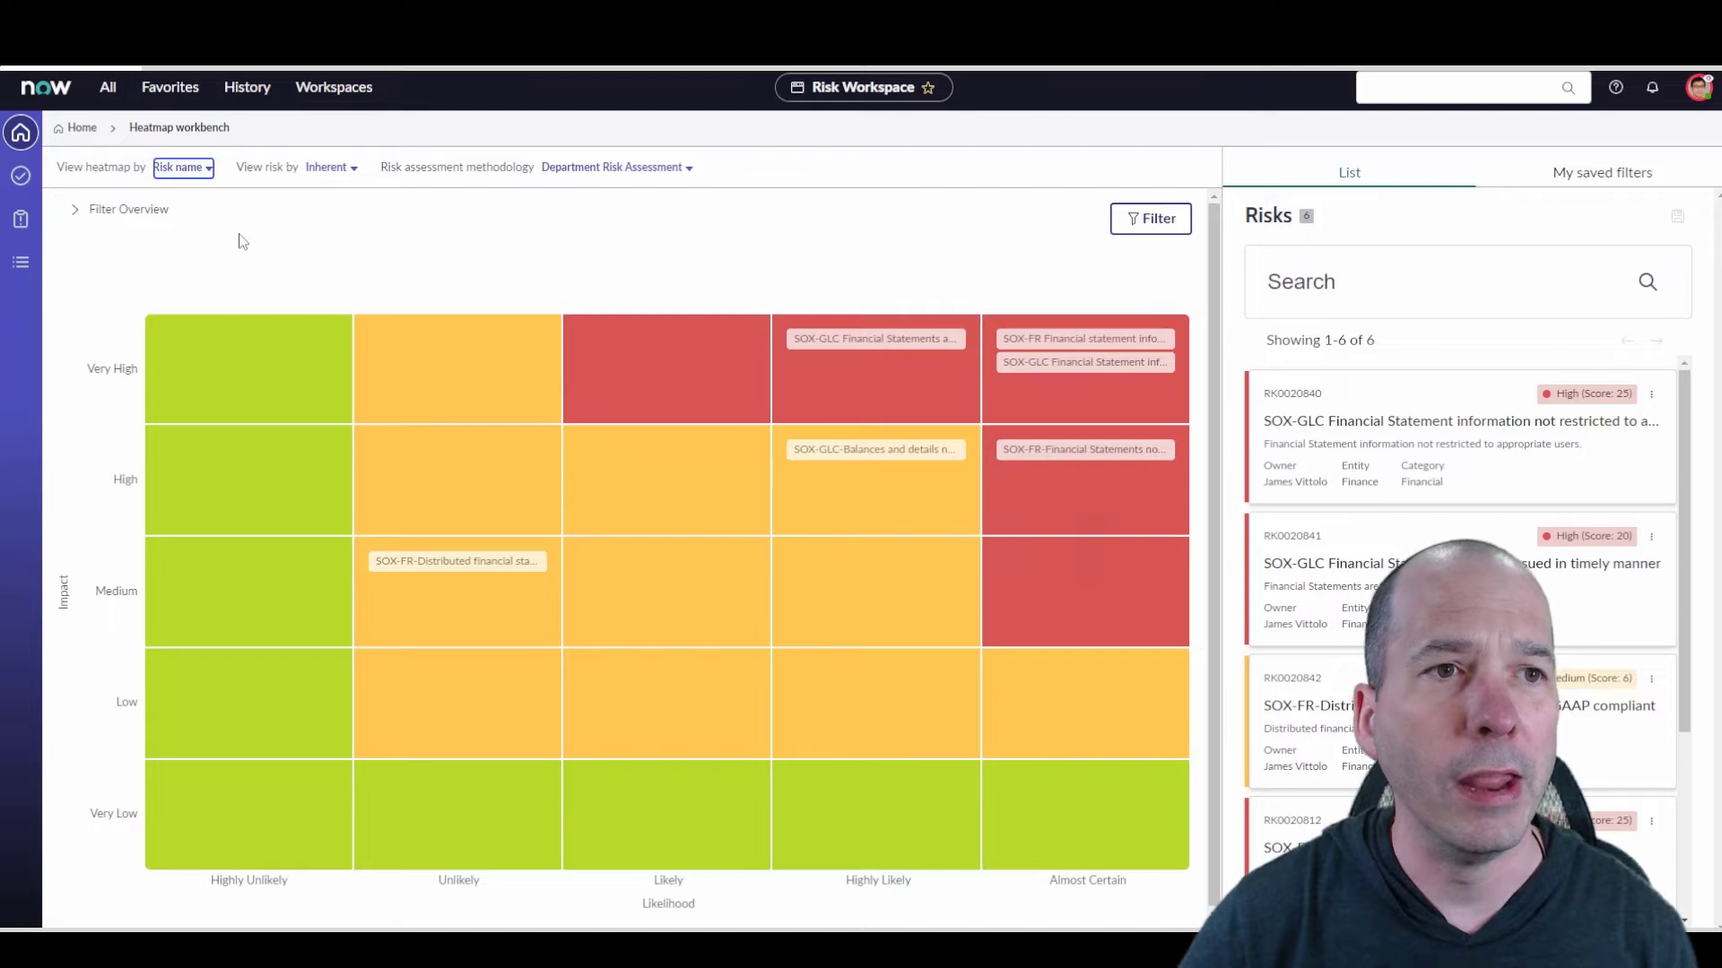
{"action": "left_click", "coordinate": [354, 178]}
{"action": "left_click", "coordinate": [363, 221]}
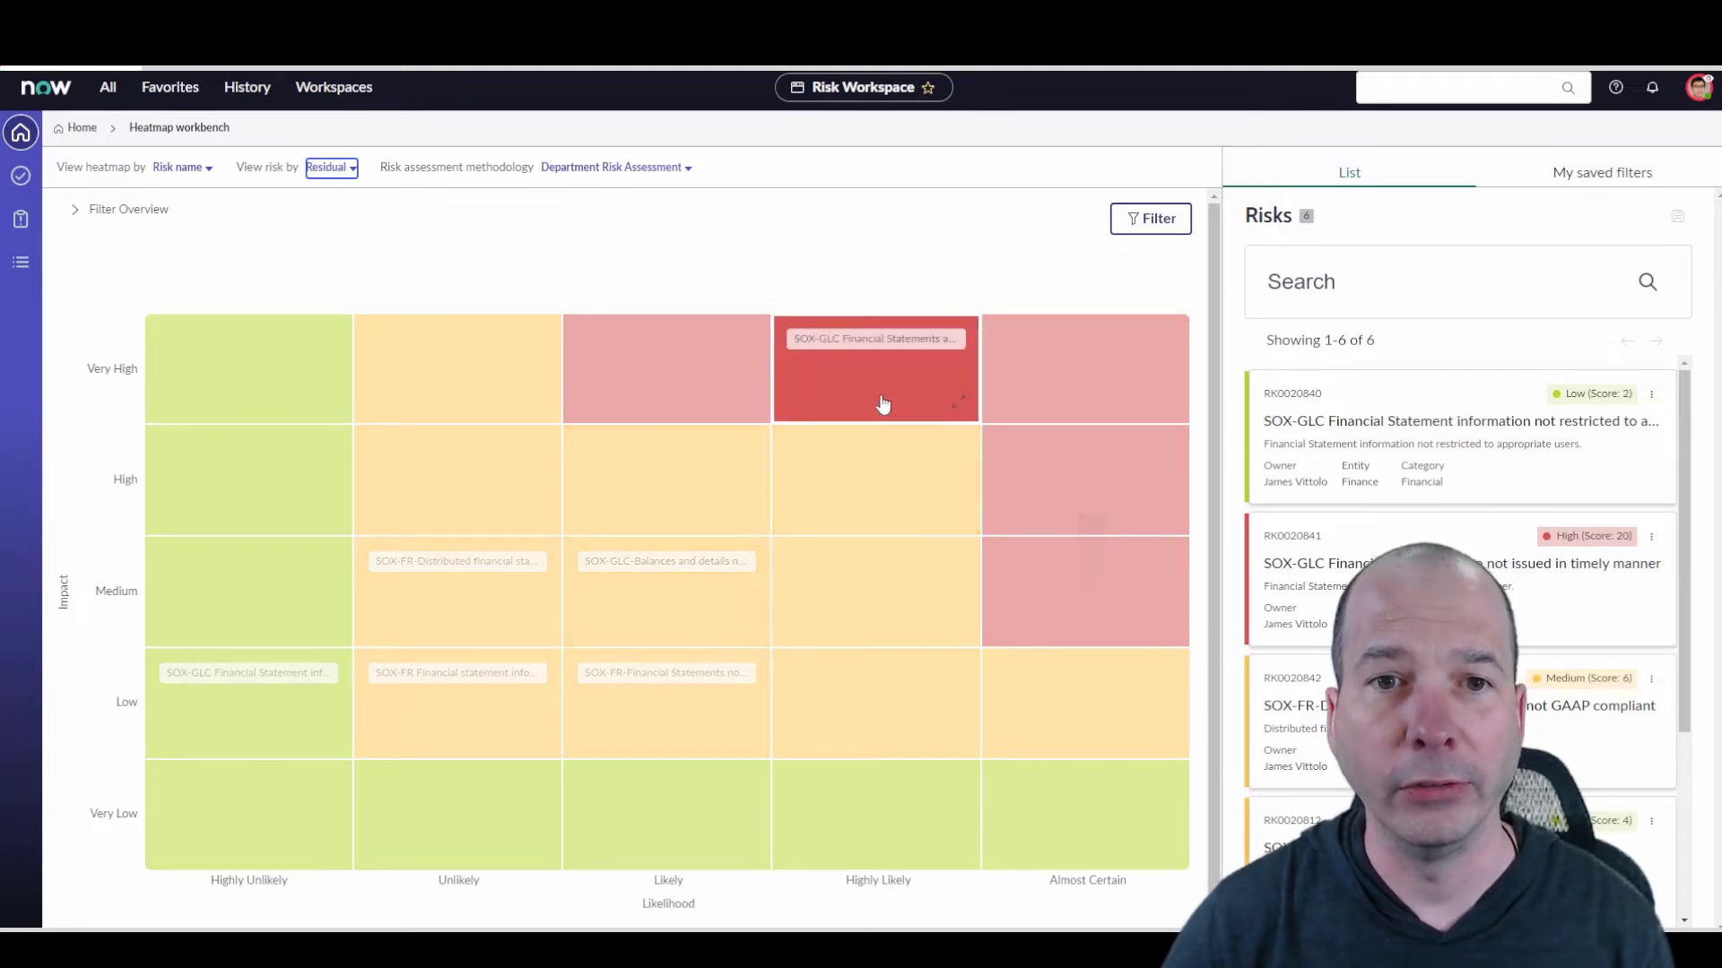
Step: Try the Business Services Risk Assessment methodology, then Enterprise Risk Assessment
{"action": "mouse_move", "coordinate": [924, 351]}
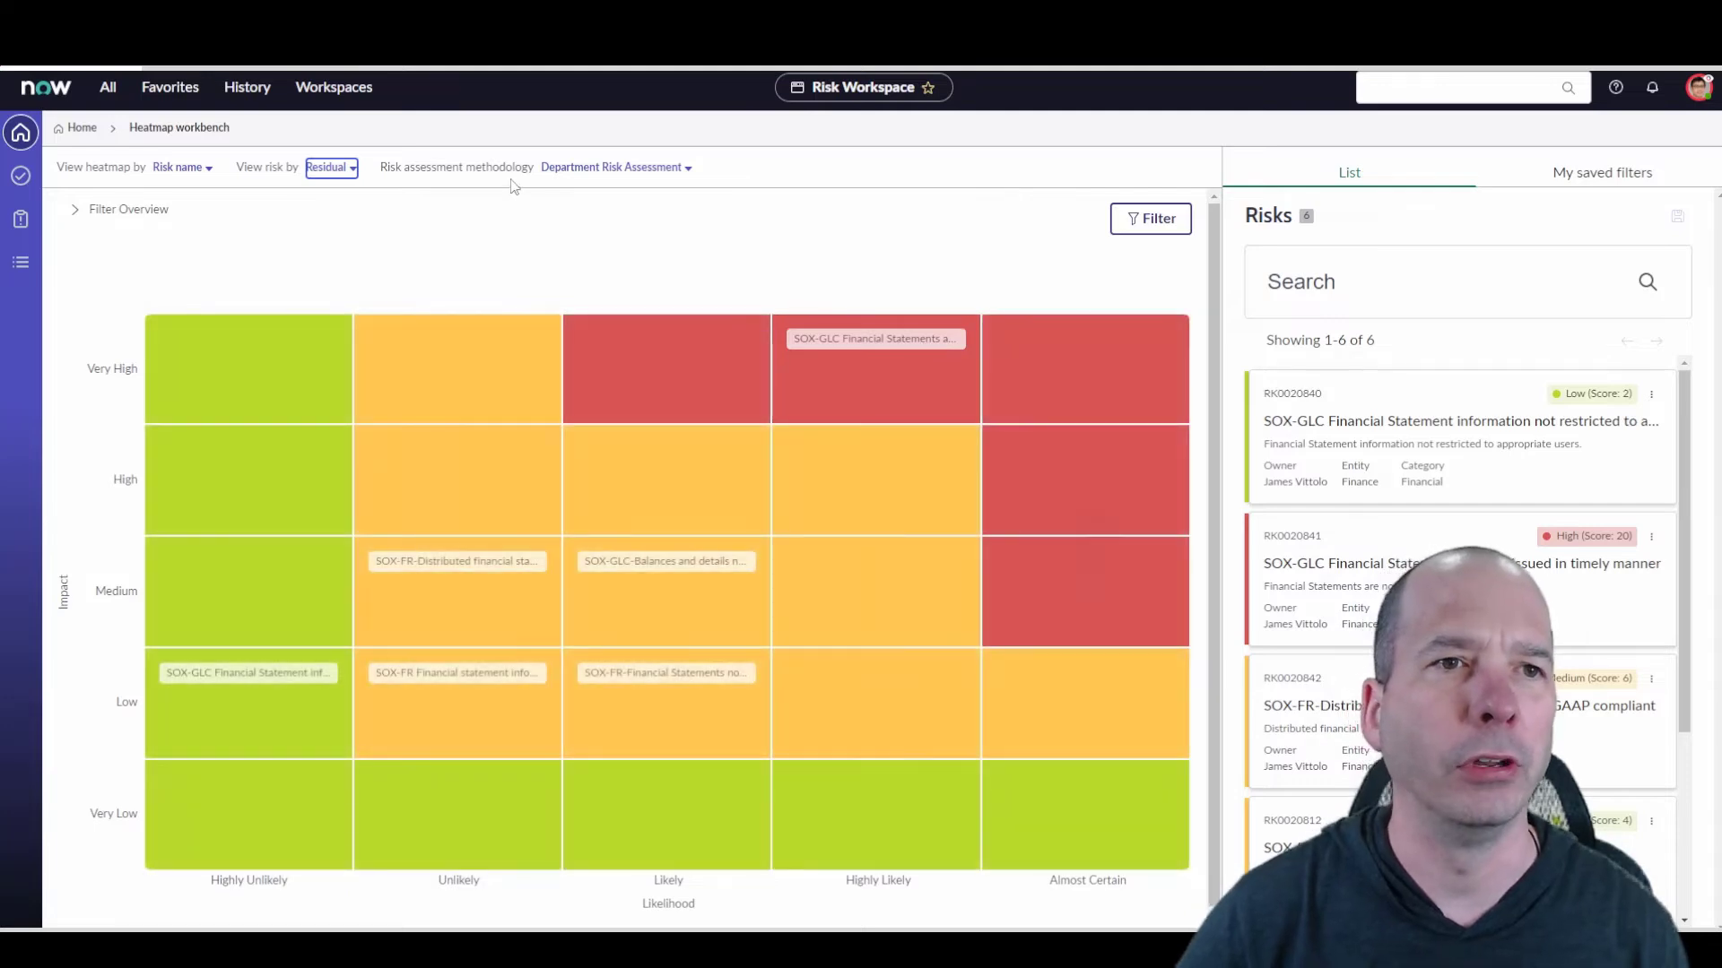
{"action": "left_click", "coordinate": [628, 169]}
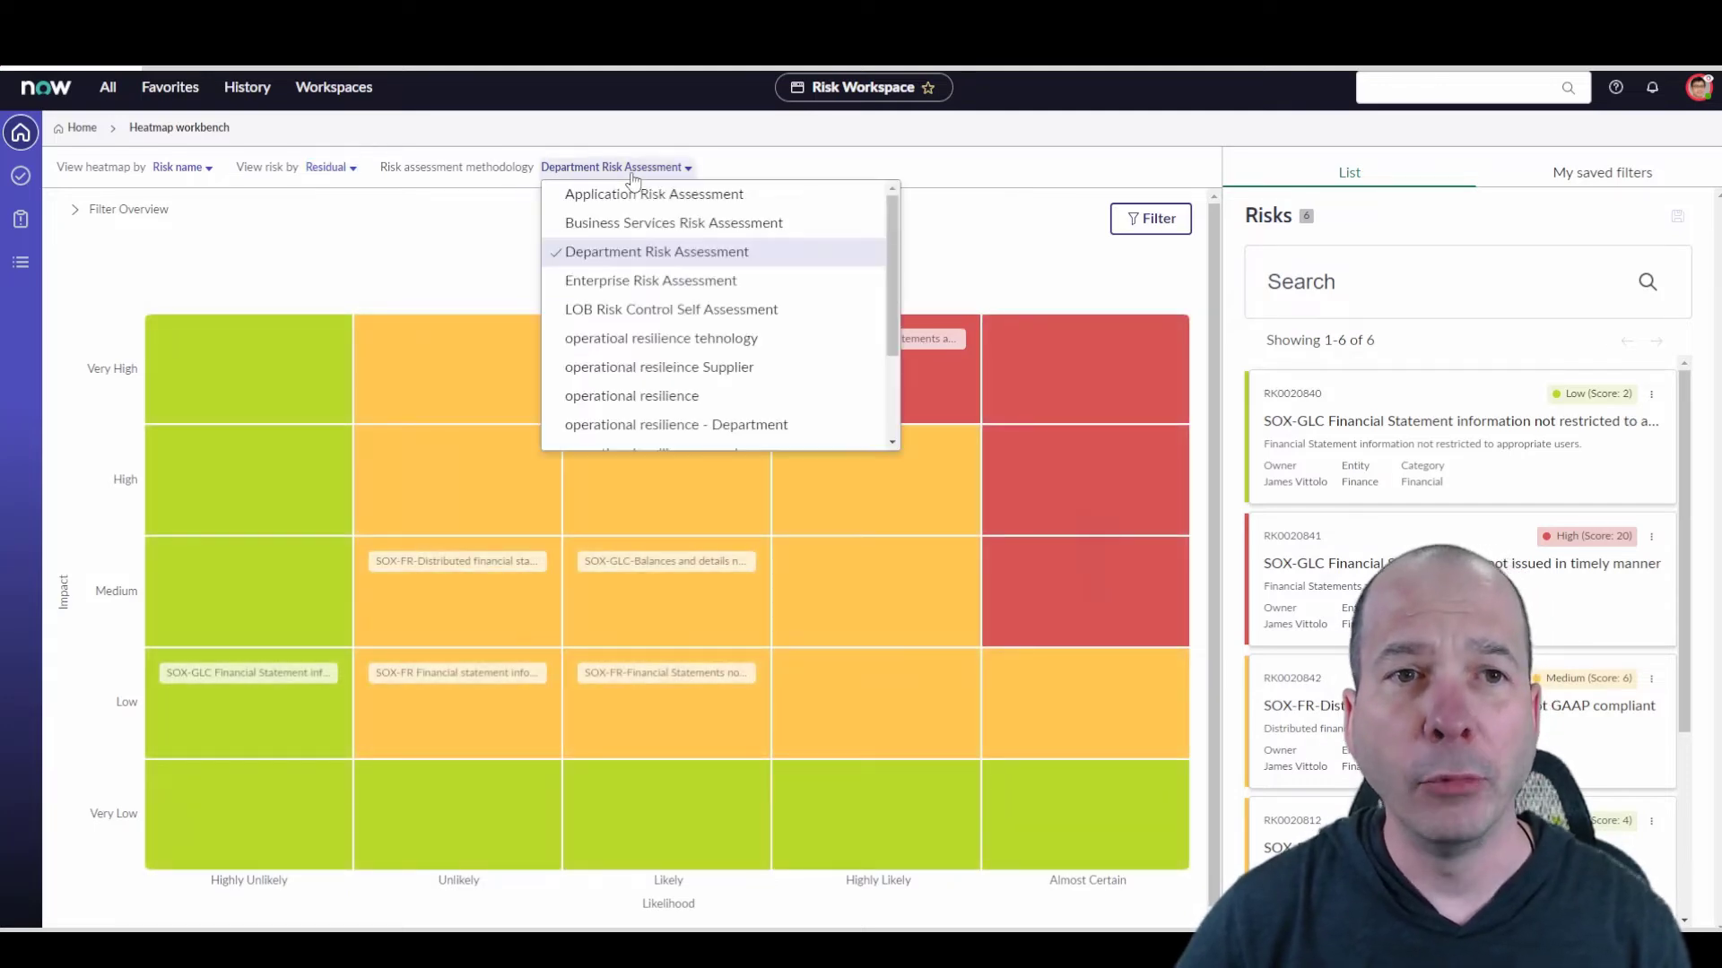
{"action": "left_click", "coordinate": [656, 230]}
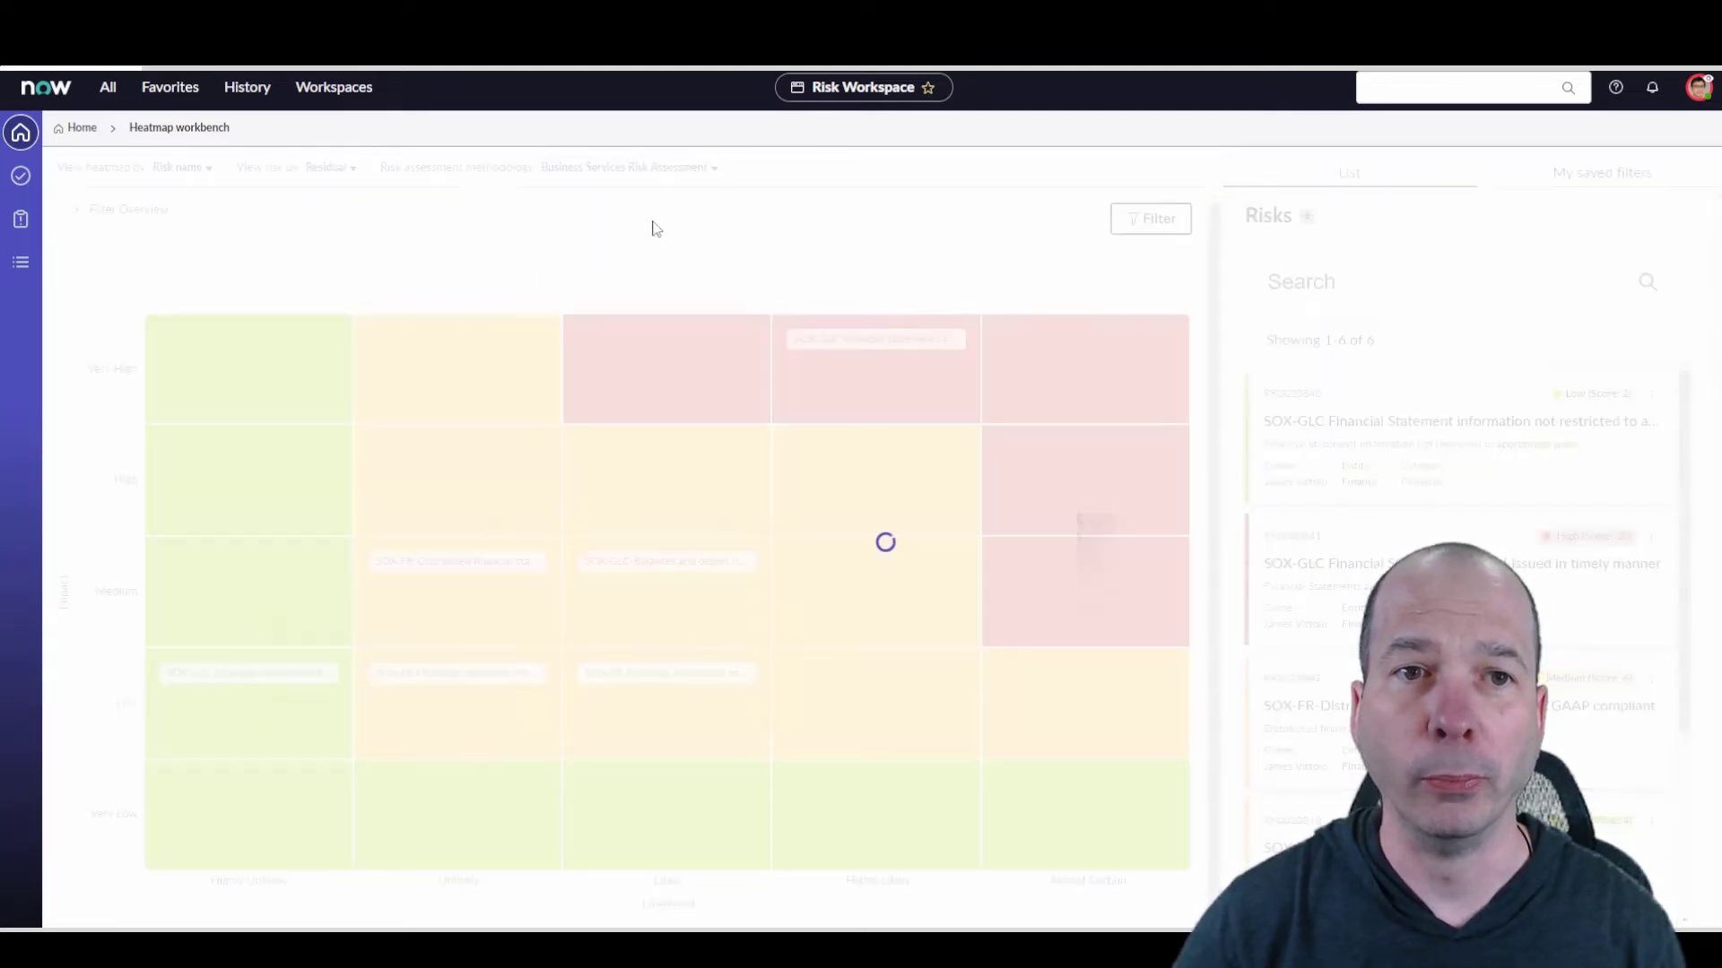
{"action": "left_click", "coordinate": [670, 168]}
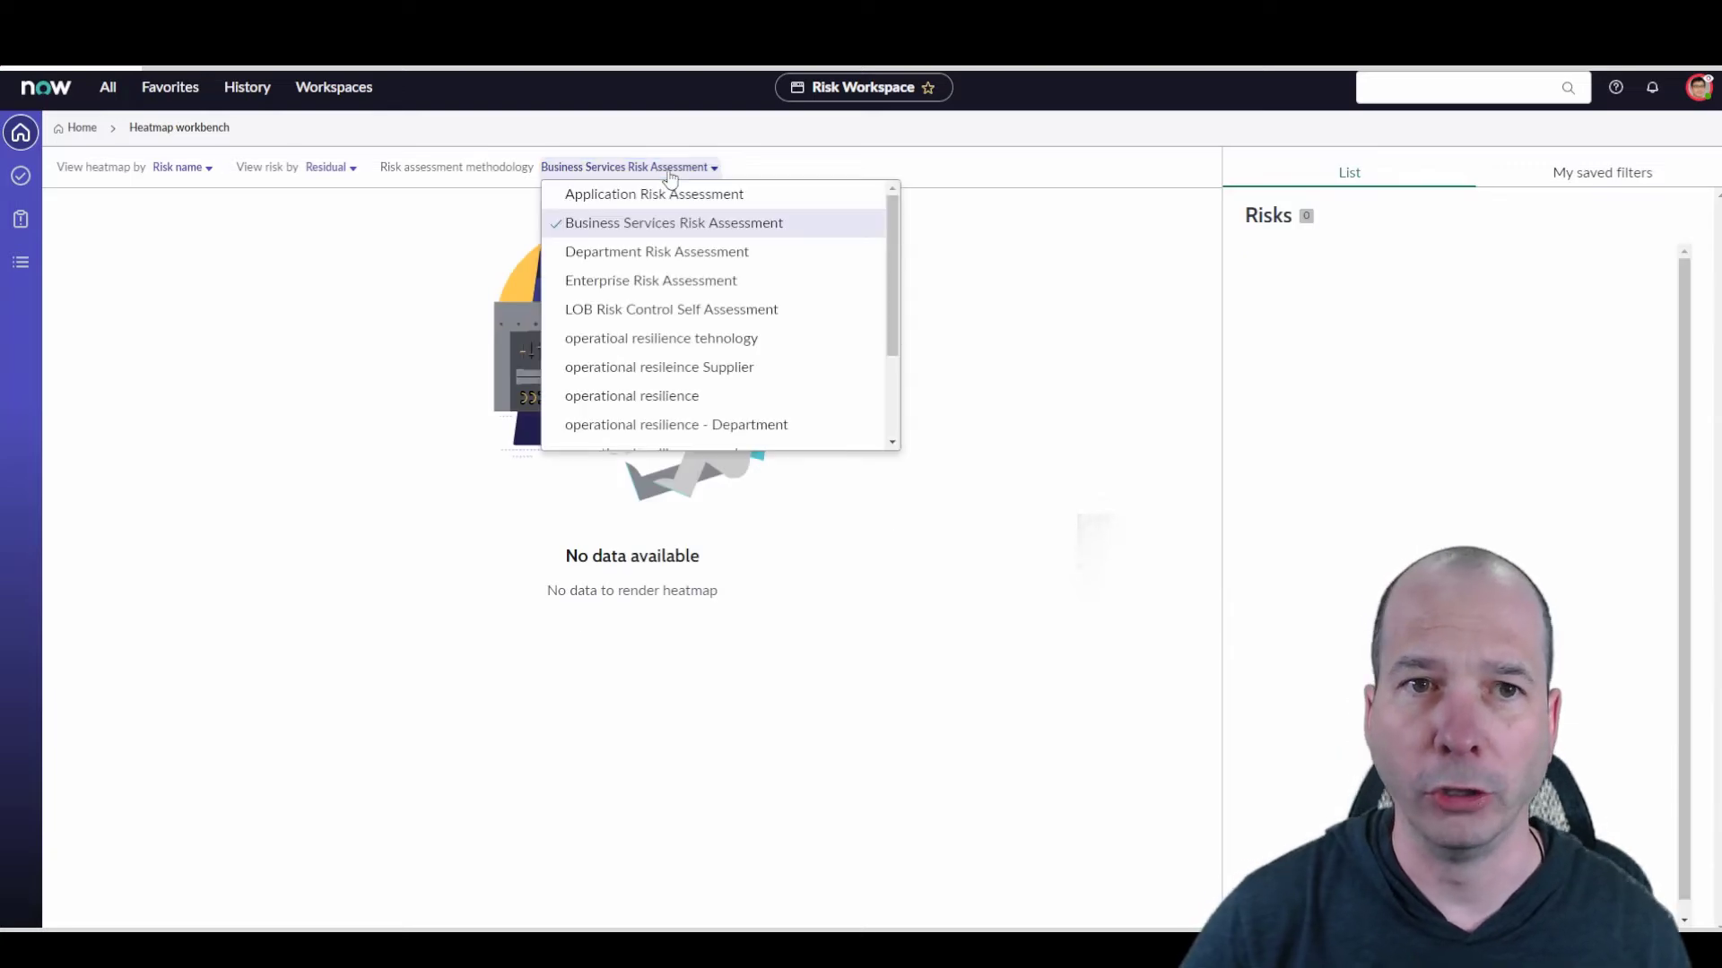
{"action": "left_click", "coordinate": [671, 278]}
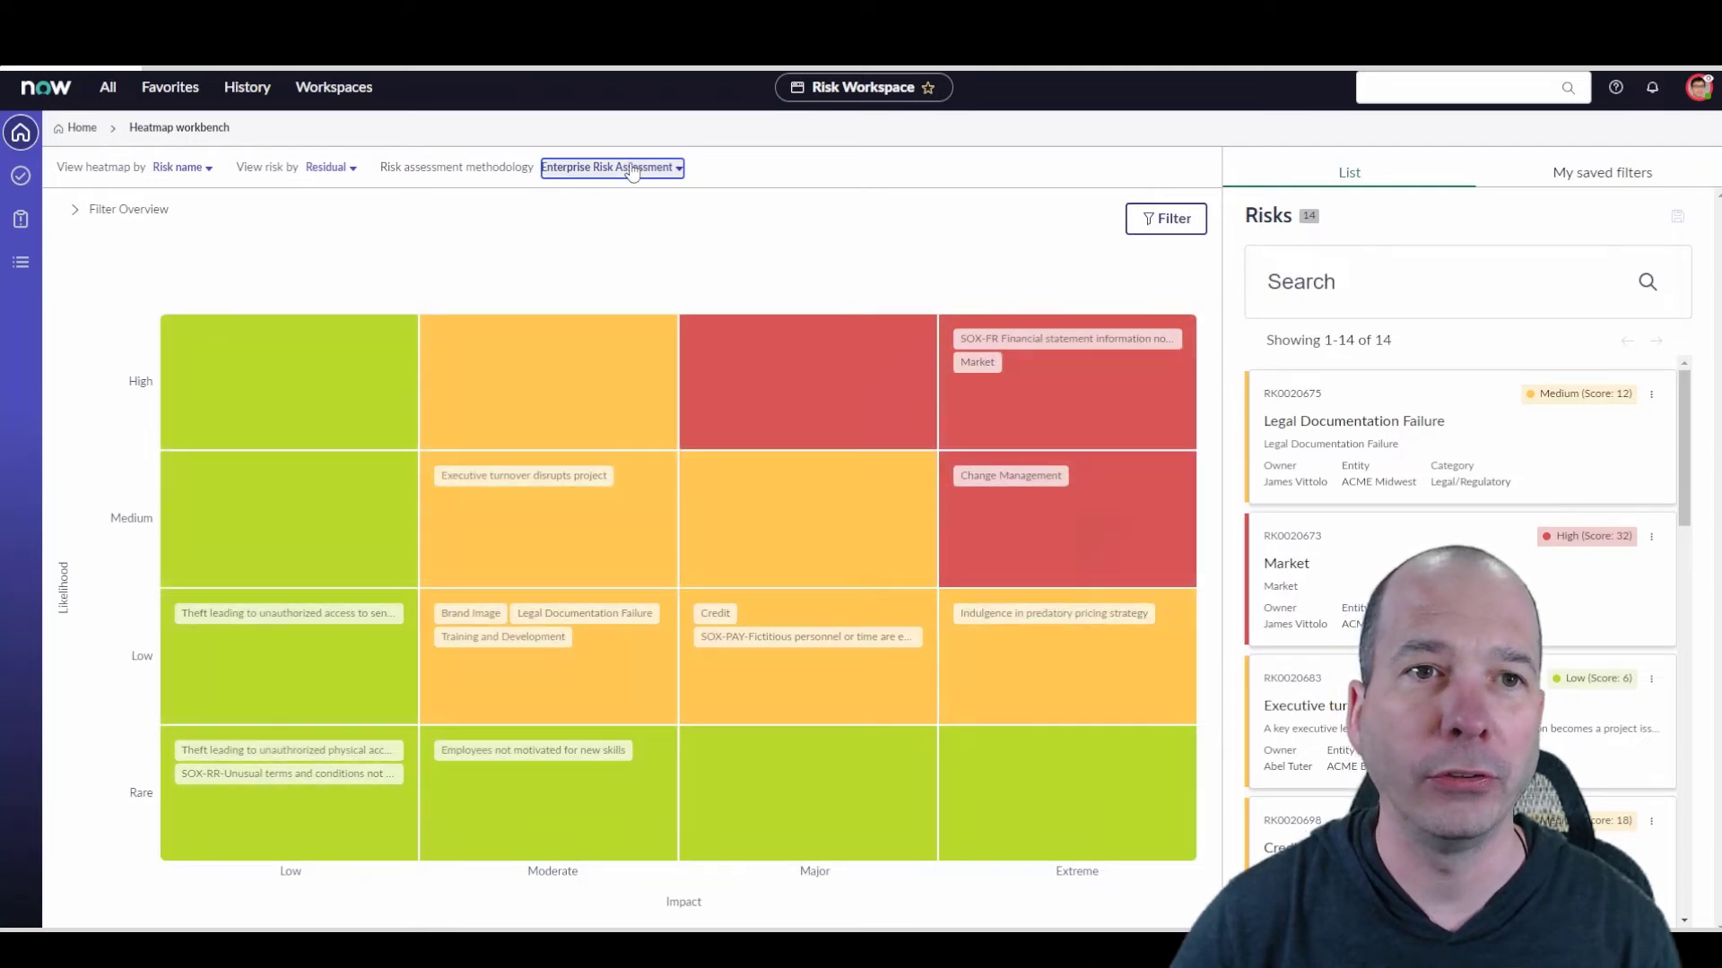
Step: Try the Operational Risk Management and Privacy Risk Assessment methodologies
{"action": "left_click", "coordinate": [644, 168]}
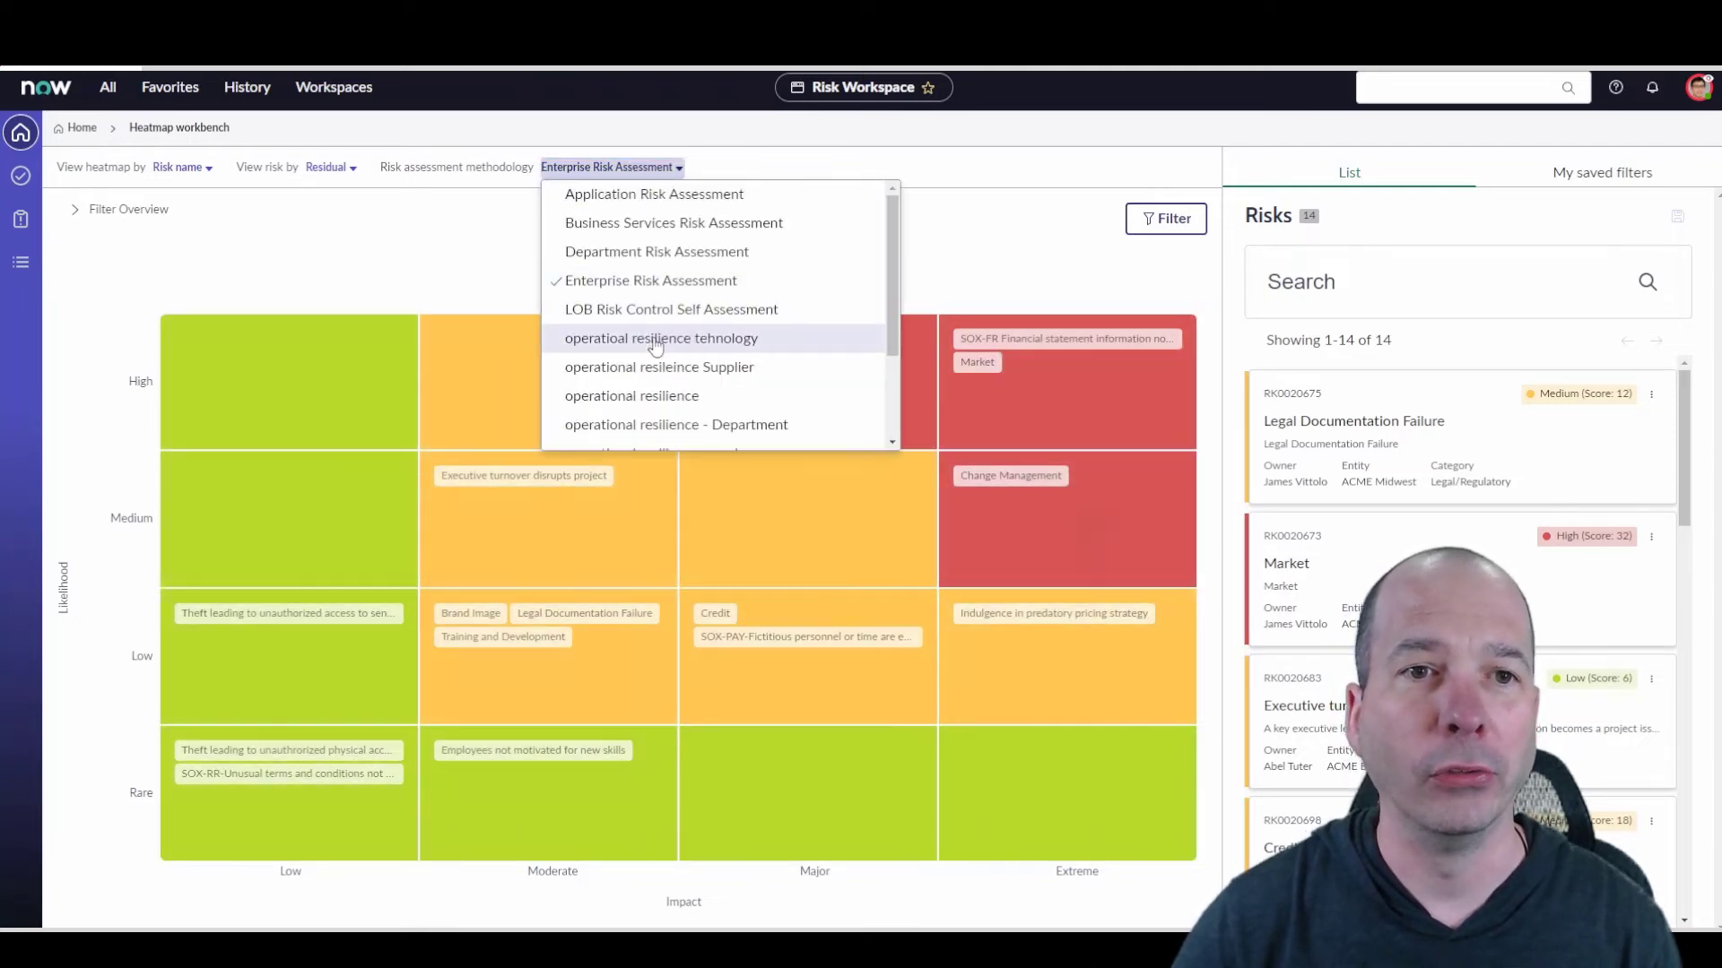
{"action": "scroll", "coordinate": [655, 368], "scroll_direction": "down", "scroll_amount": 2}
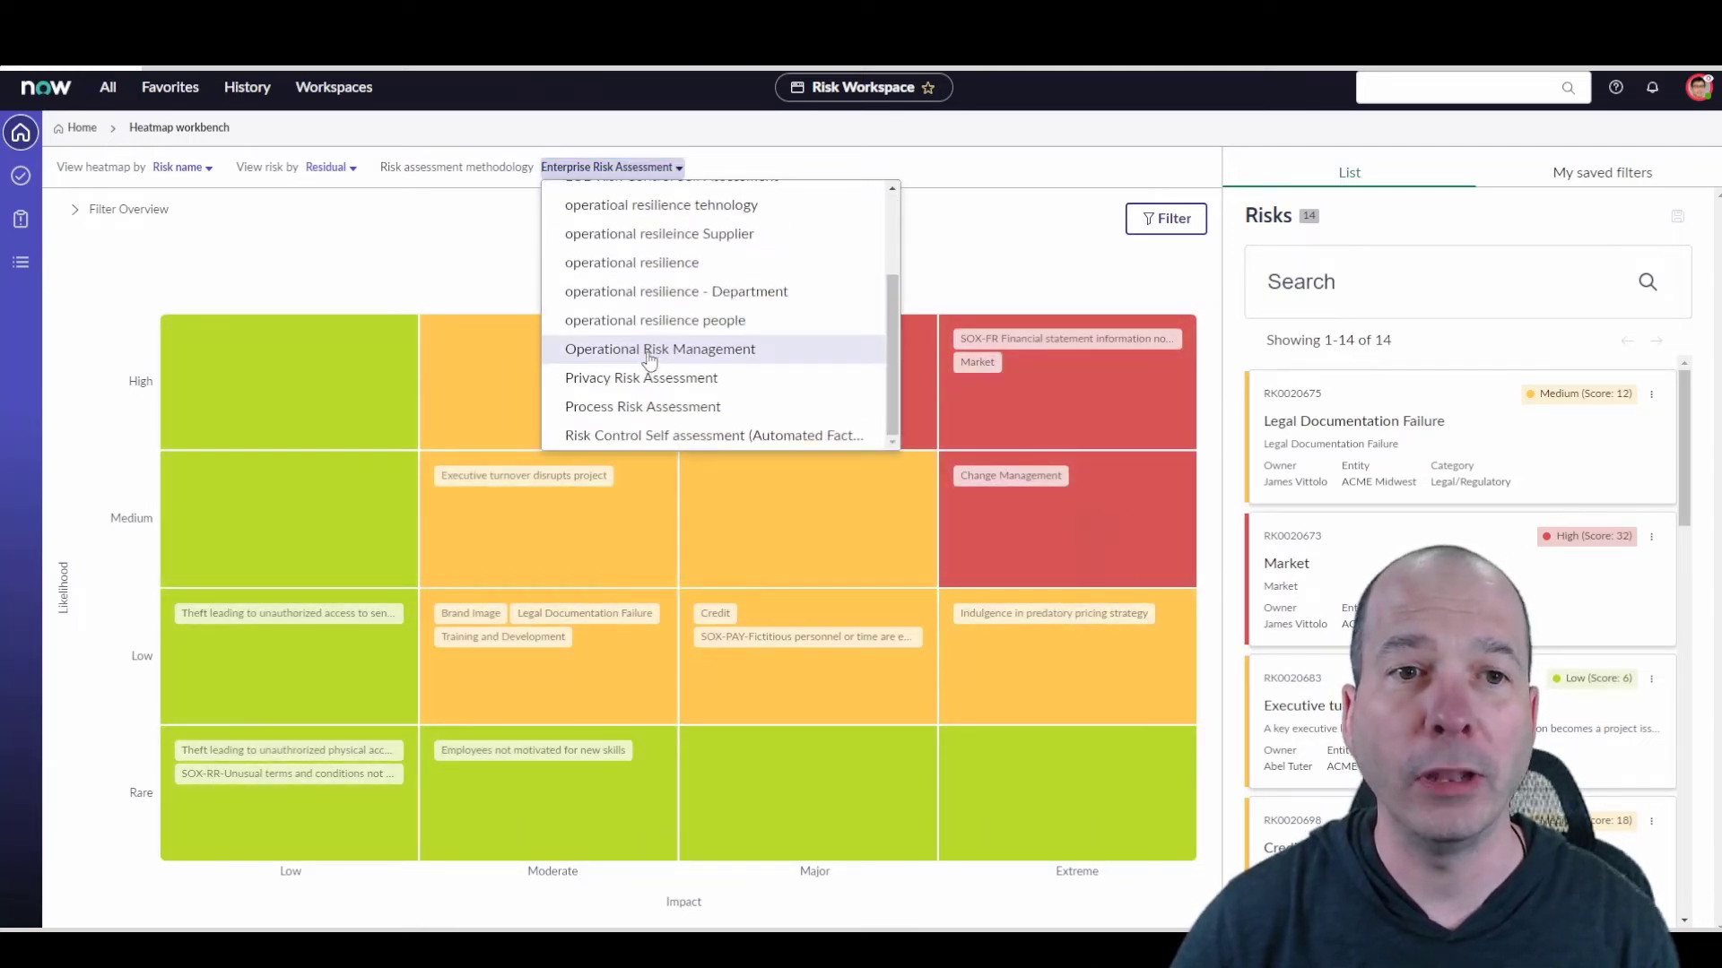
{"action": "left_click", "coordinate": [649, 358]}
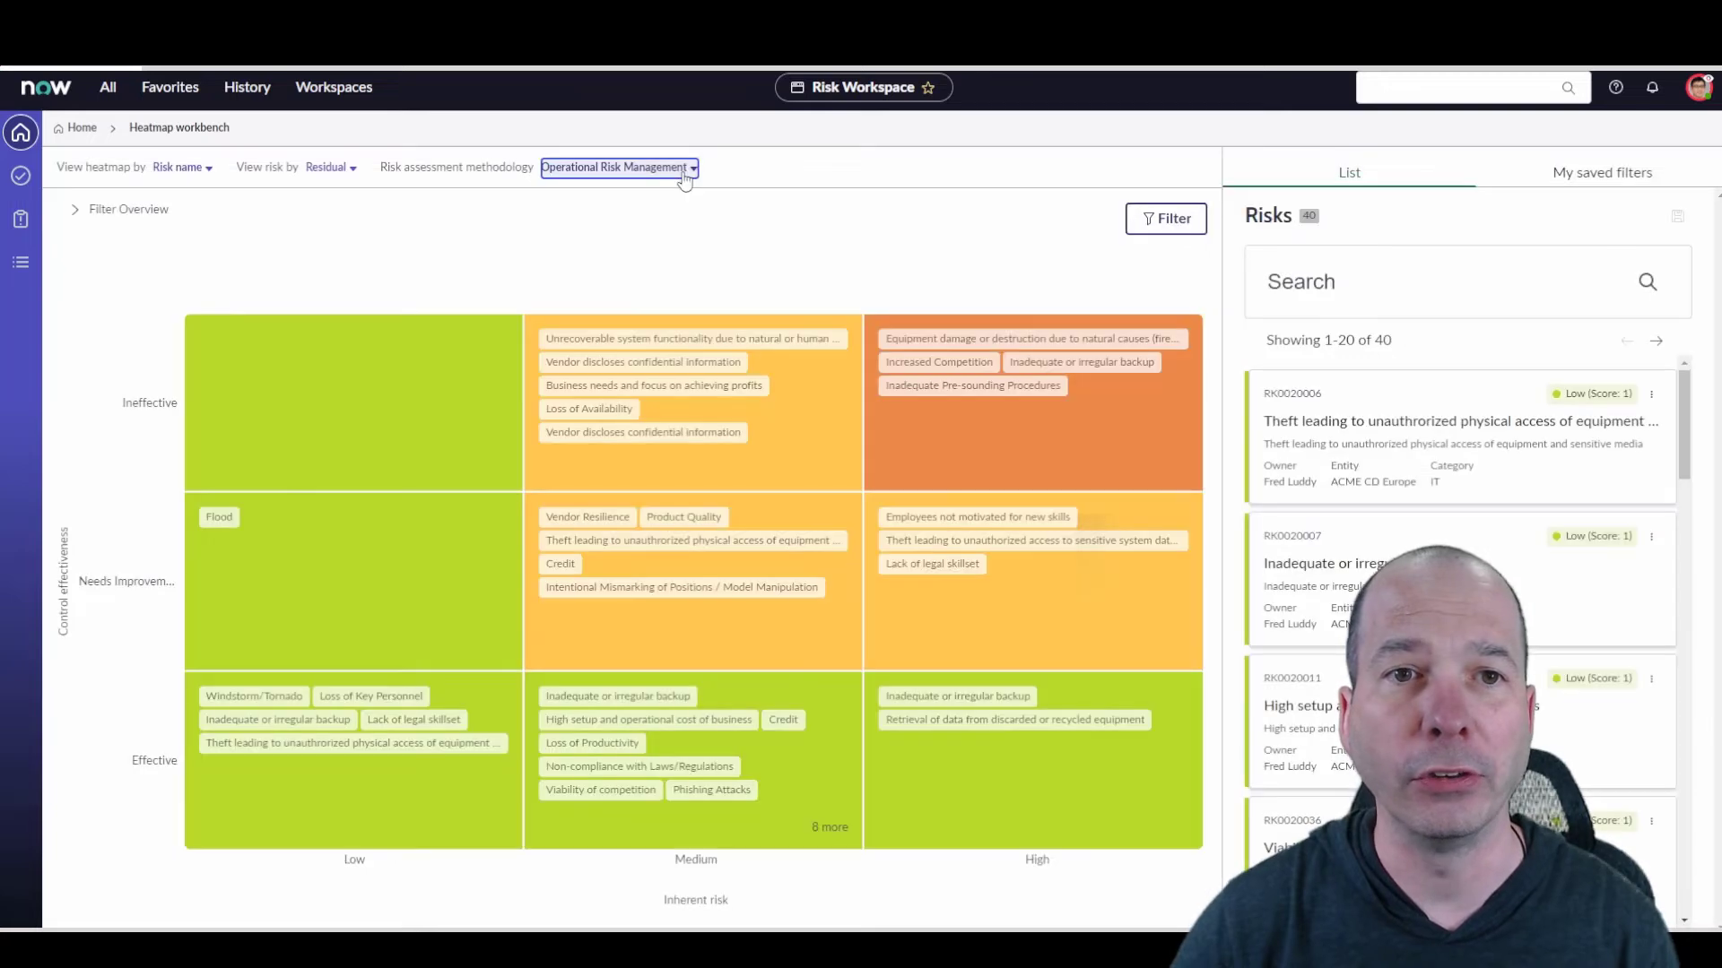
{"action": "left_click", "coordinate": [684, 171]}
{"action": "scroll", "coordinate": [646, 269], "scroll_direction": "down", "scroll_amount": 2}
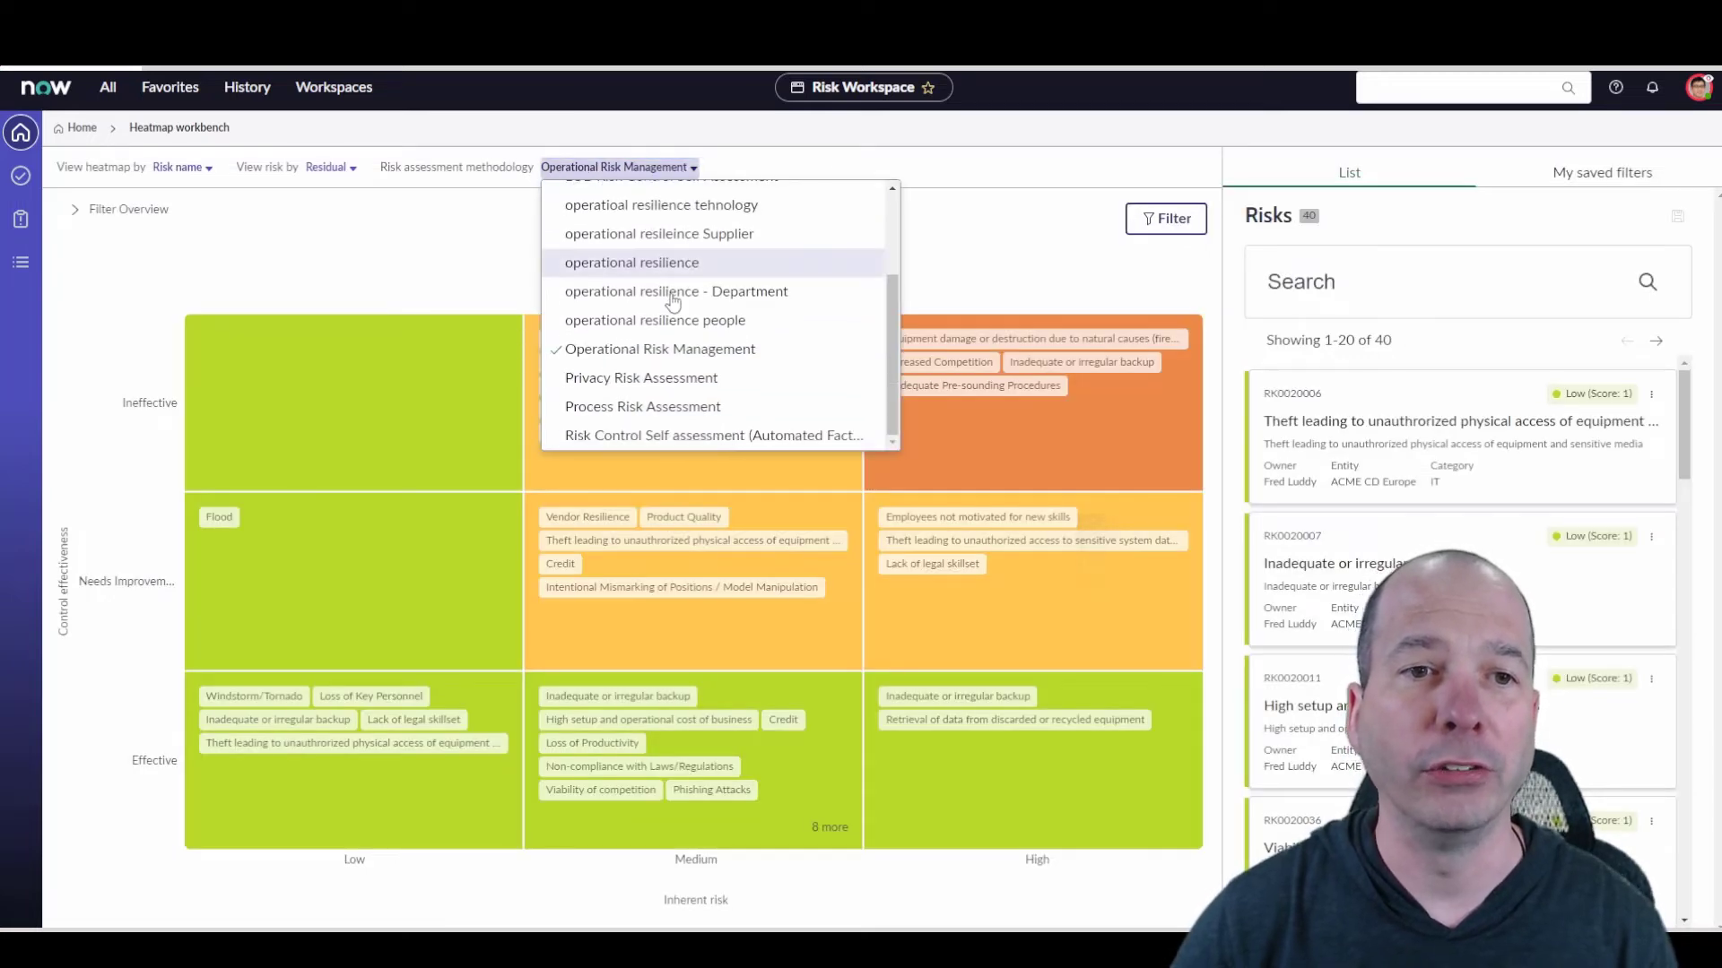
{"action": "left_click", "coordinate": [635, 387]}
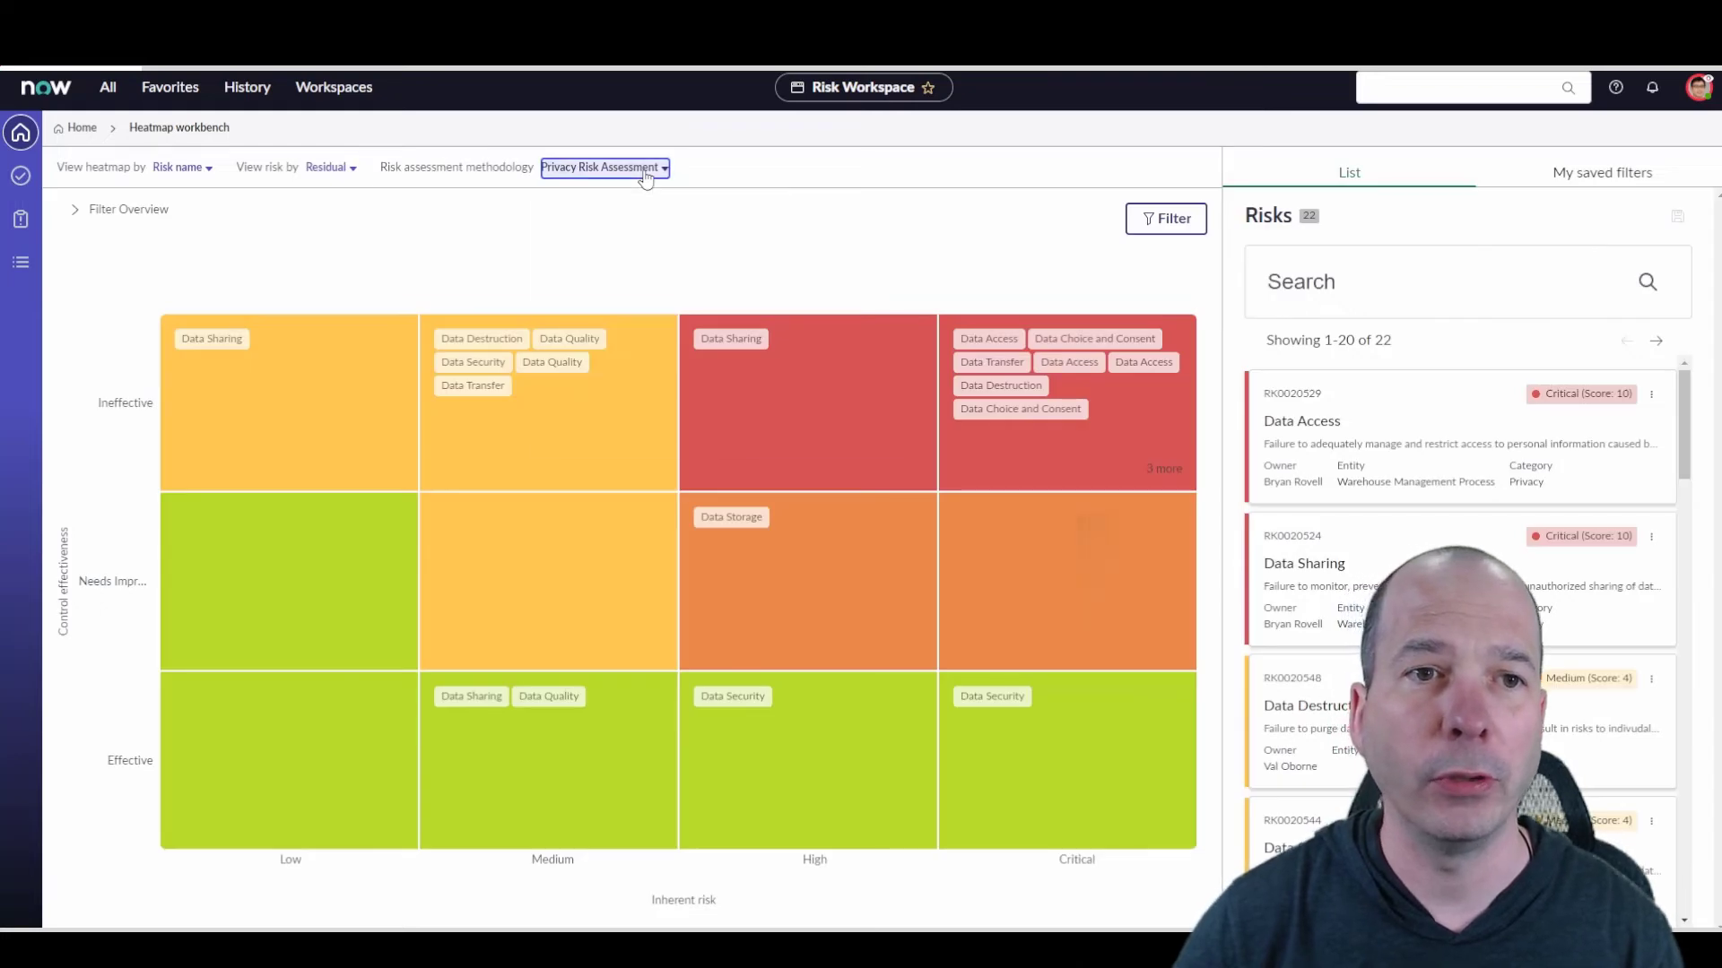
Step: Try Process Risk Assessment, then return the heatmap to Enterprise Risk Assessment
{"action": "left_click", "coordinate": [646, 175]}
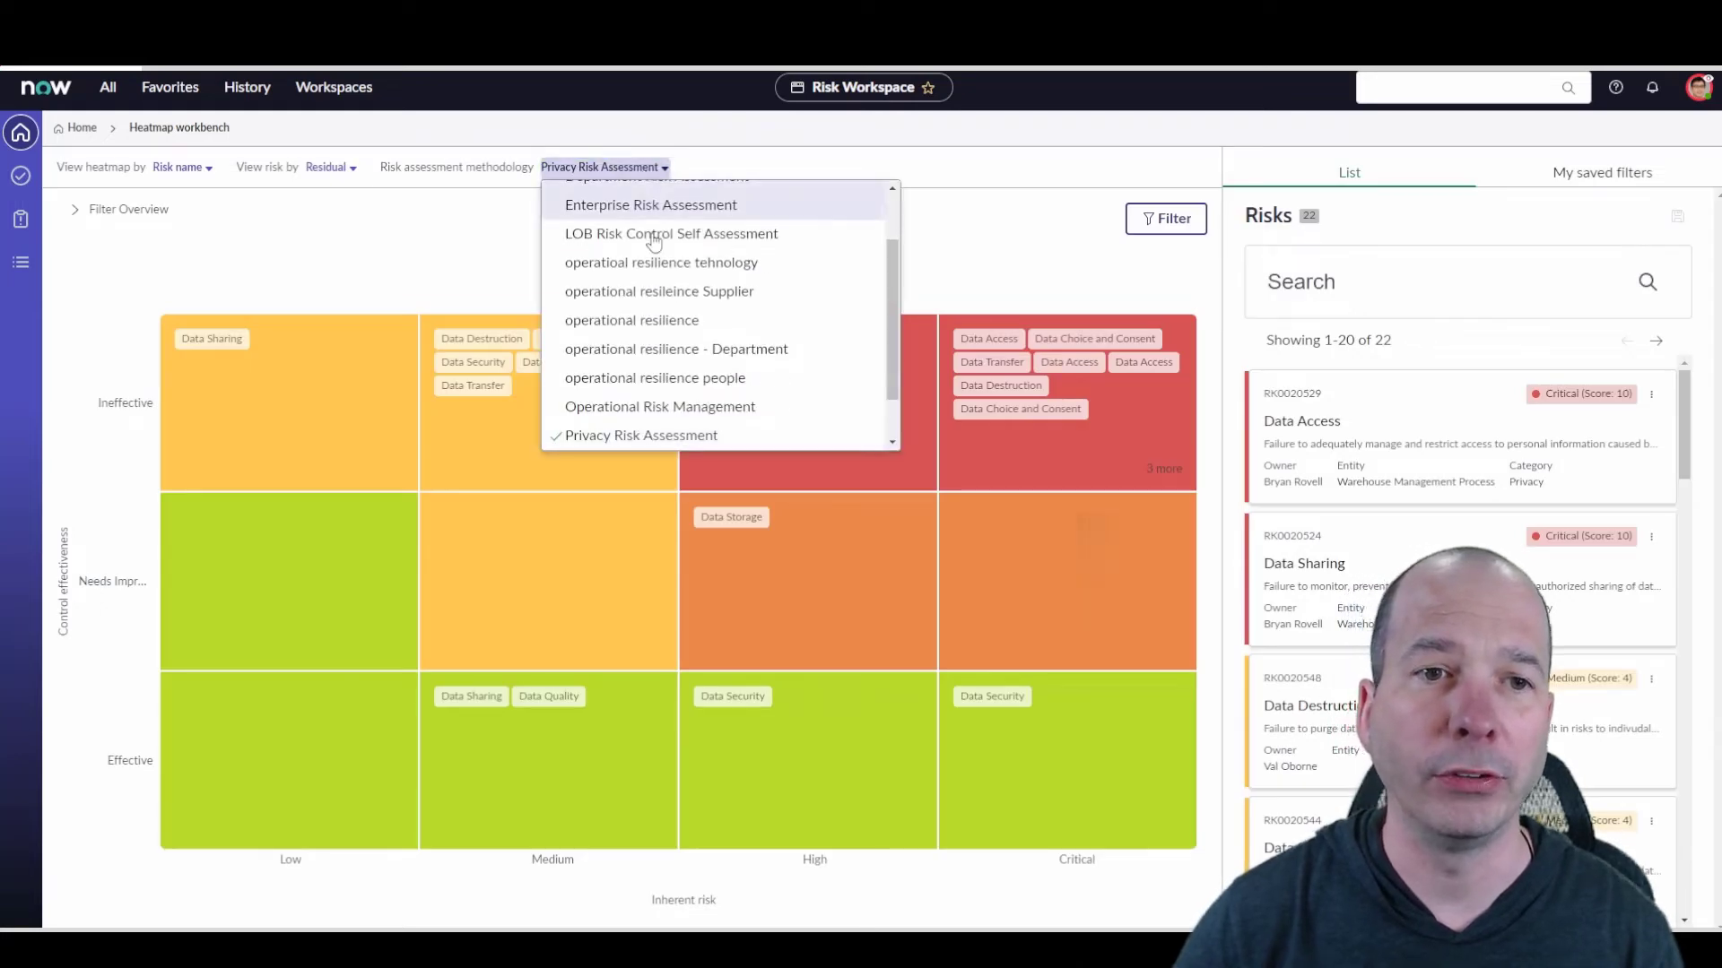
{"action": "scroll", "coordinate": [654, 261], "scroll_direction": "down", "scroll_amount": 2}
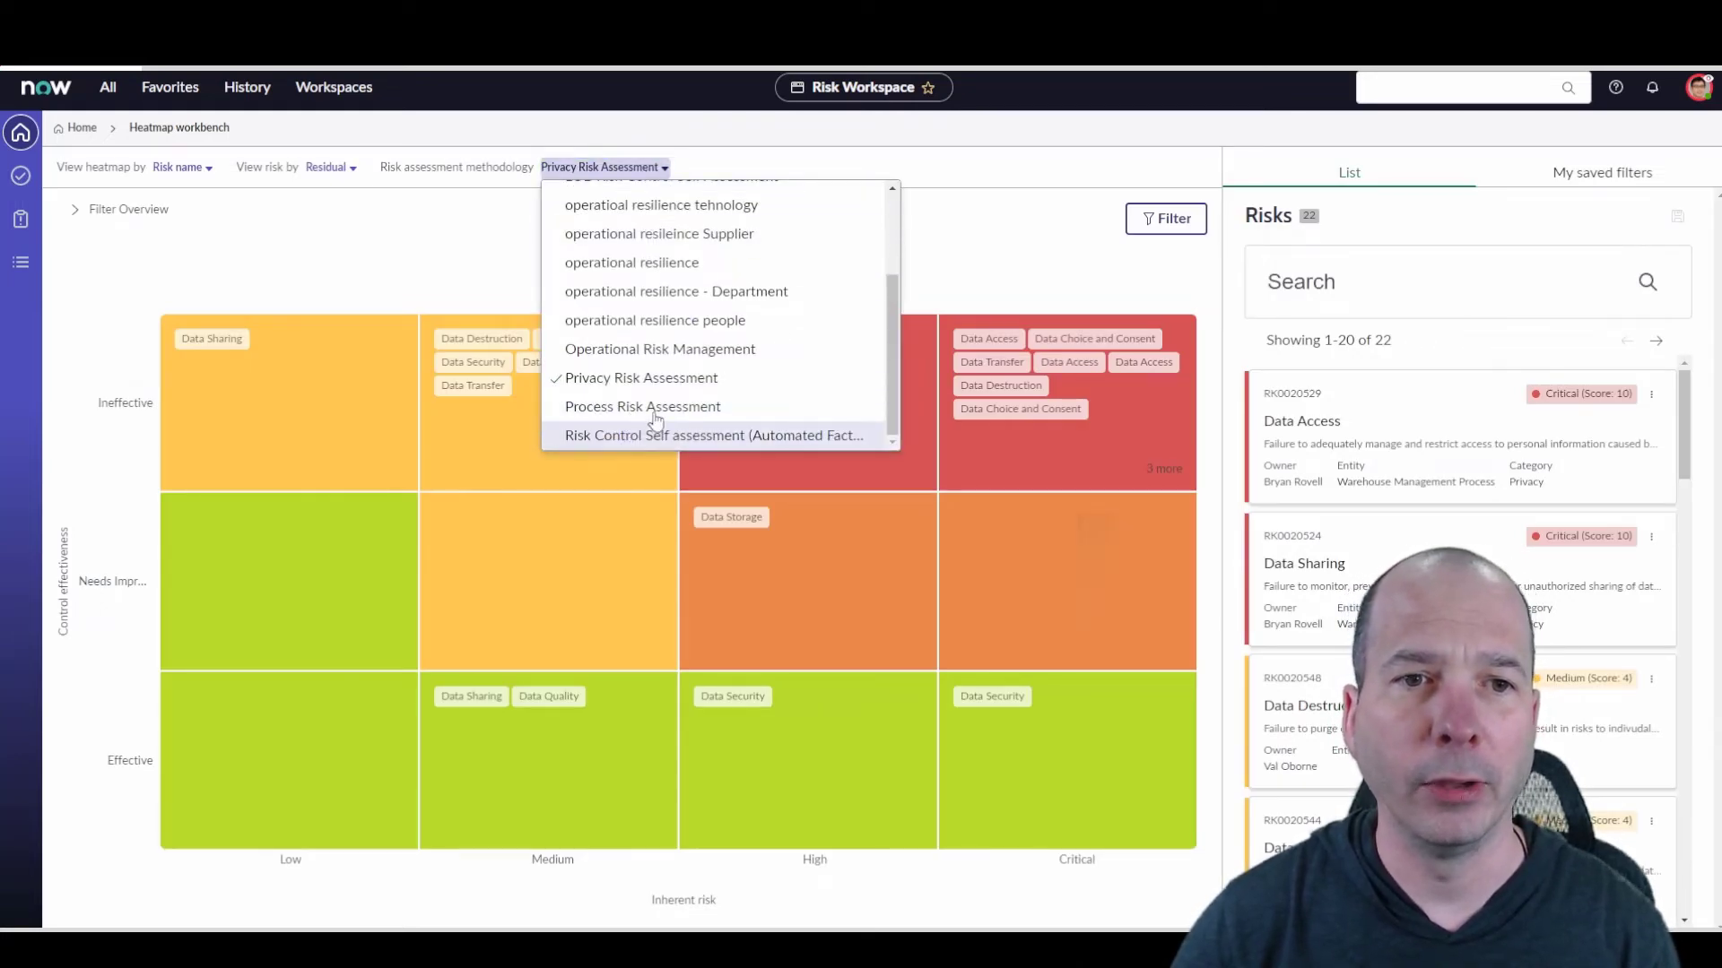
{"action": "left_click", "coordinate": [644, 411]}
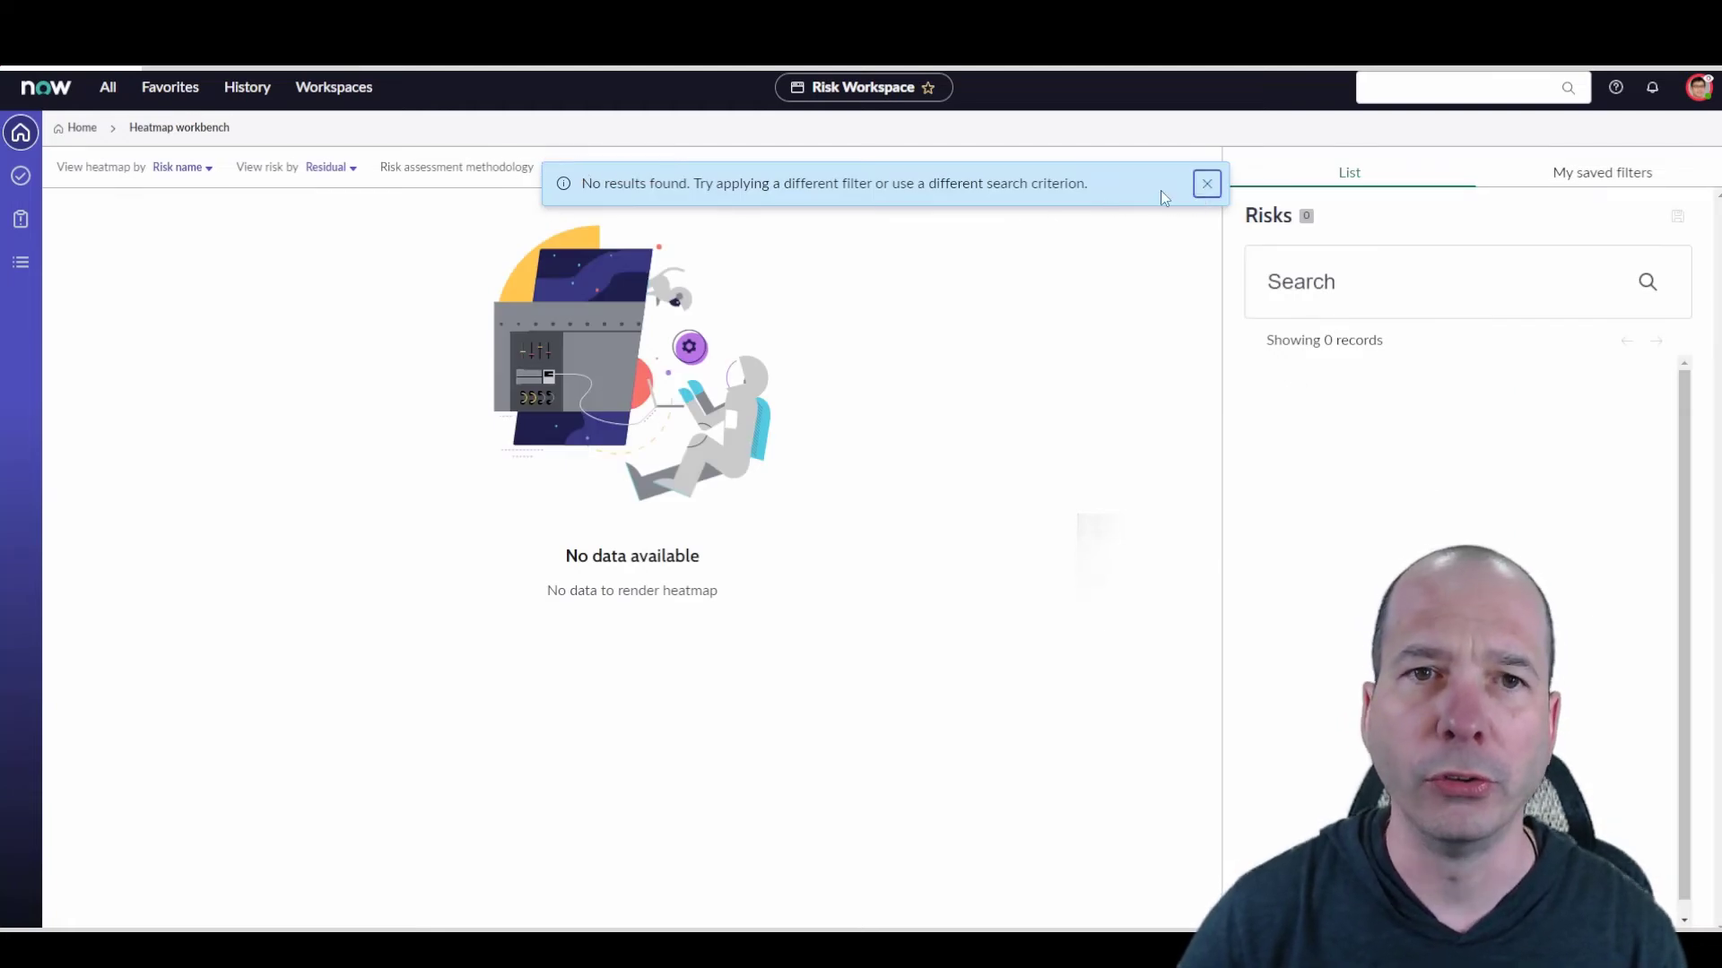
{"action": "left_click", "coordinate": [605, 167]}
{"action": "scroll", "coordinate": [639, 280], "scroll_direction": "up", "scroll_amount": 3}
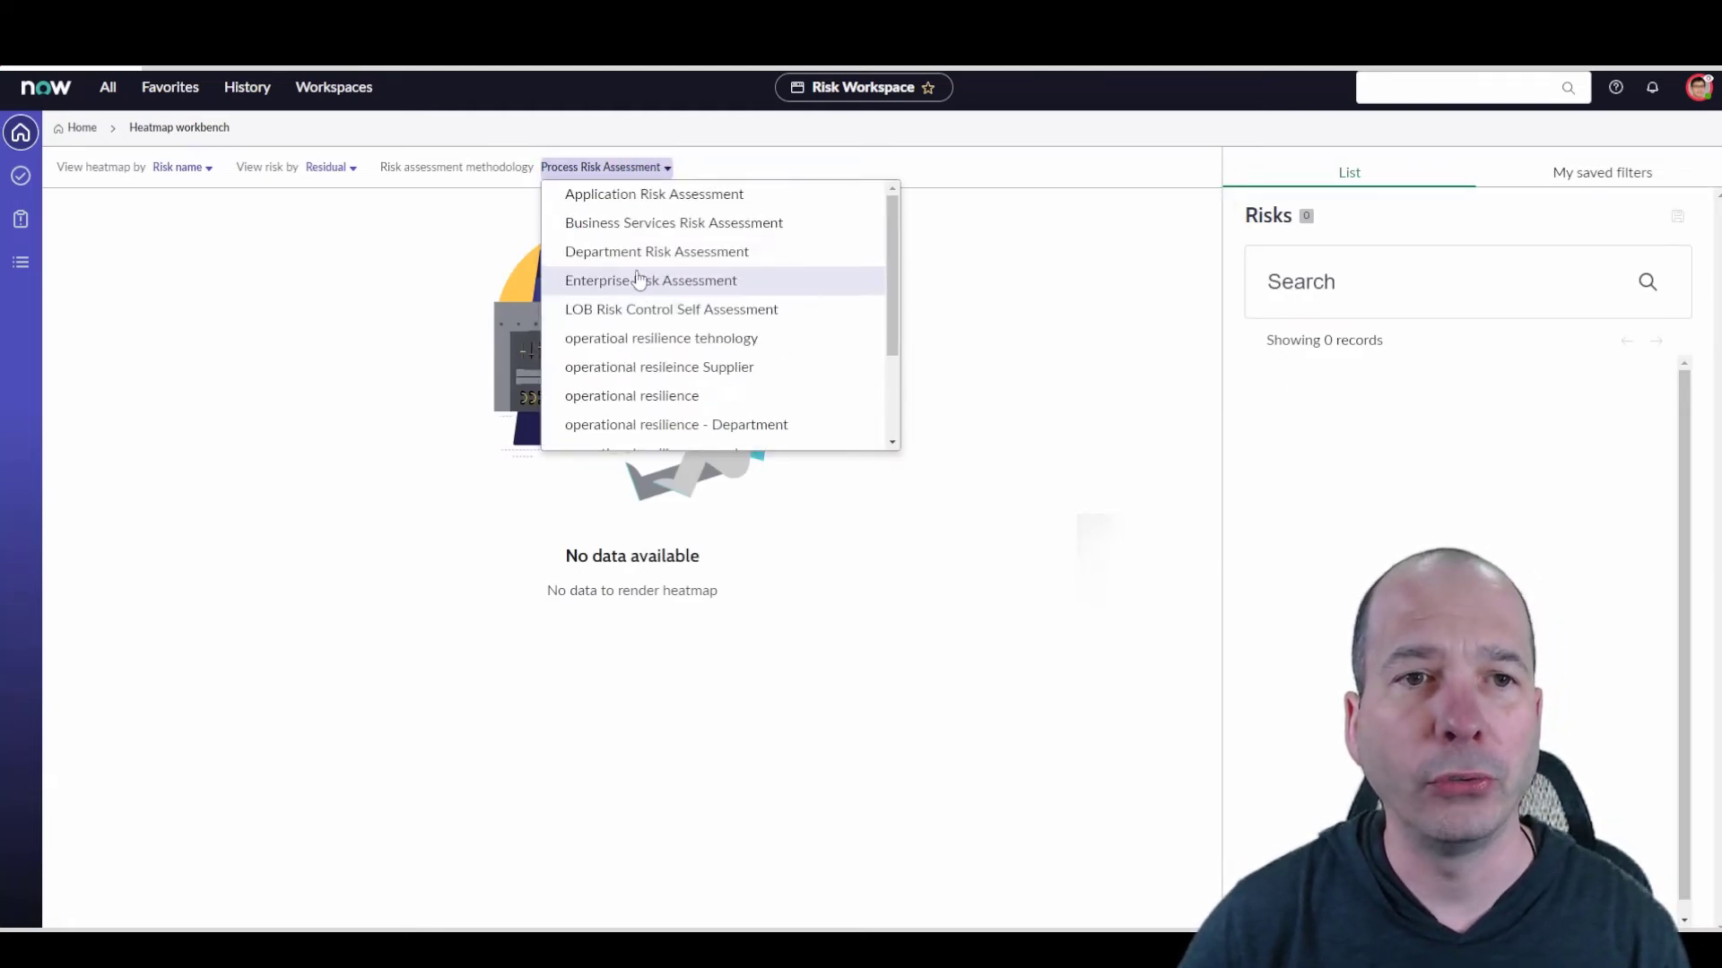
{"action": "left_click", "coordinate": [638, 279]}
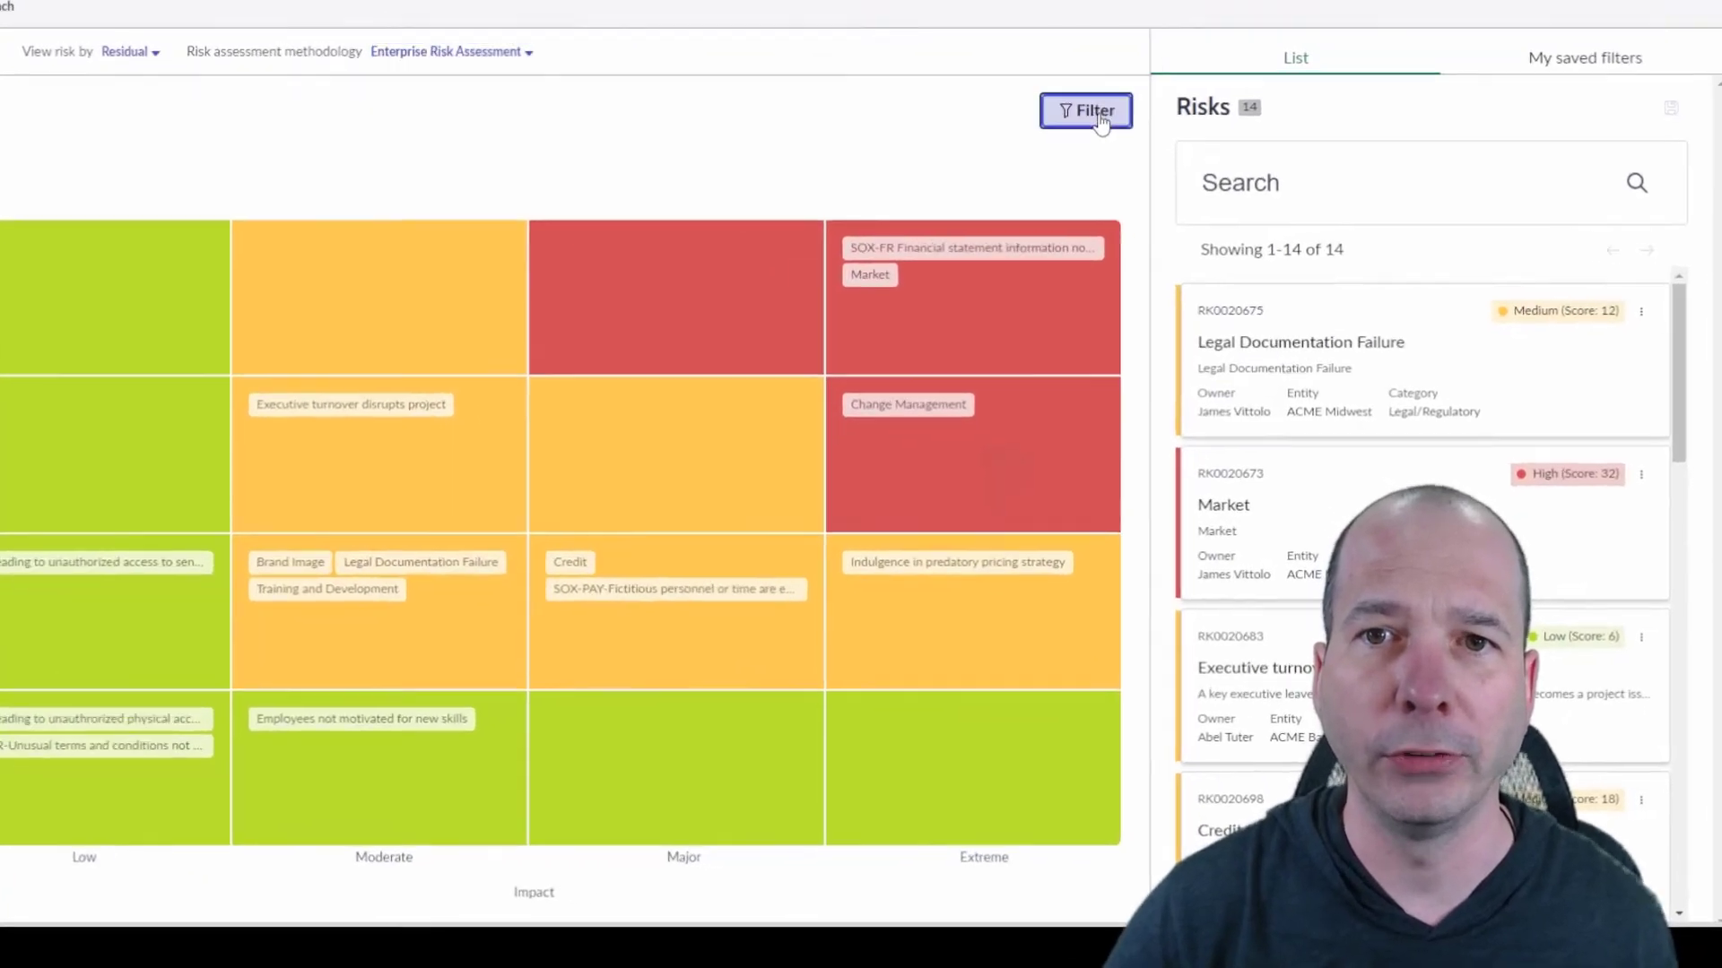
Step: Browse the filter editor's condition fields, then cancel without applying a filter
{"action": "left_click", "coordinate": [1086, 110]}
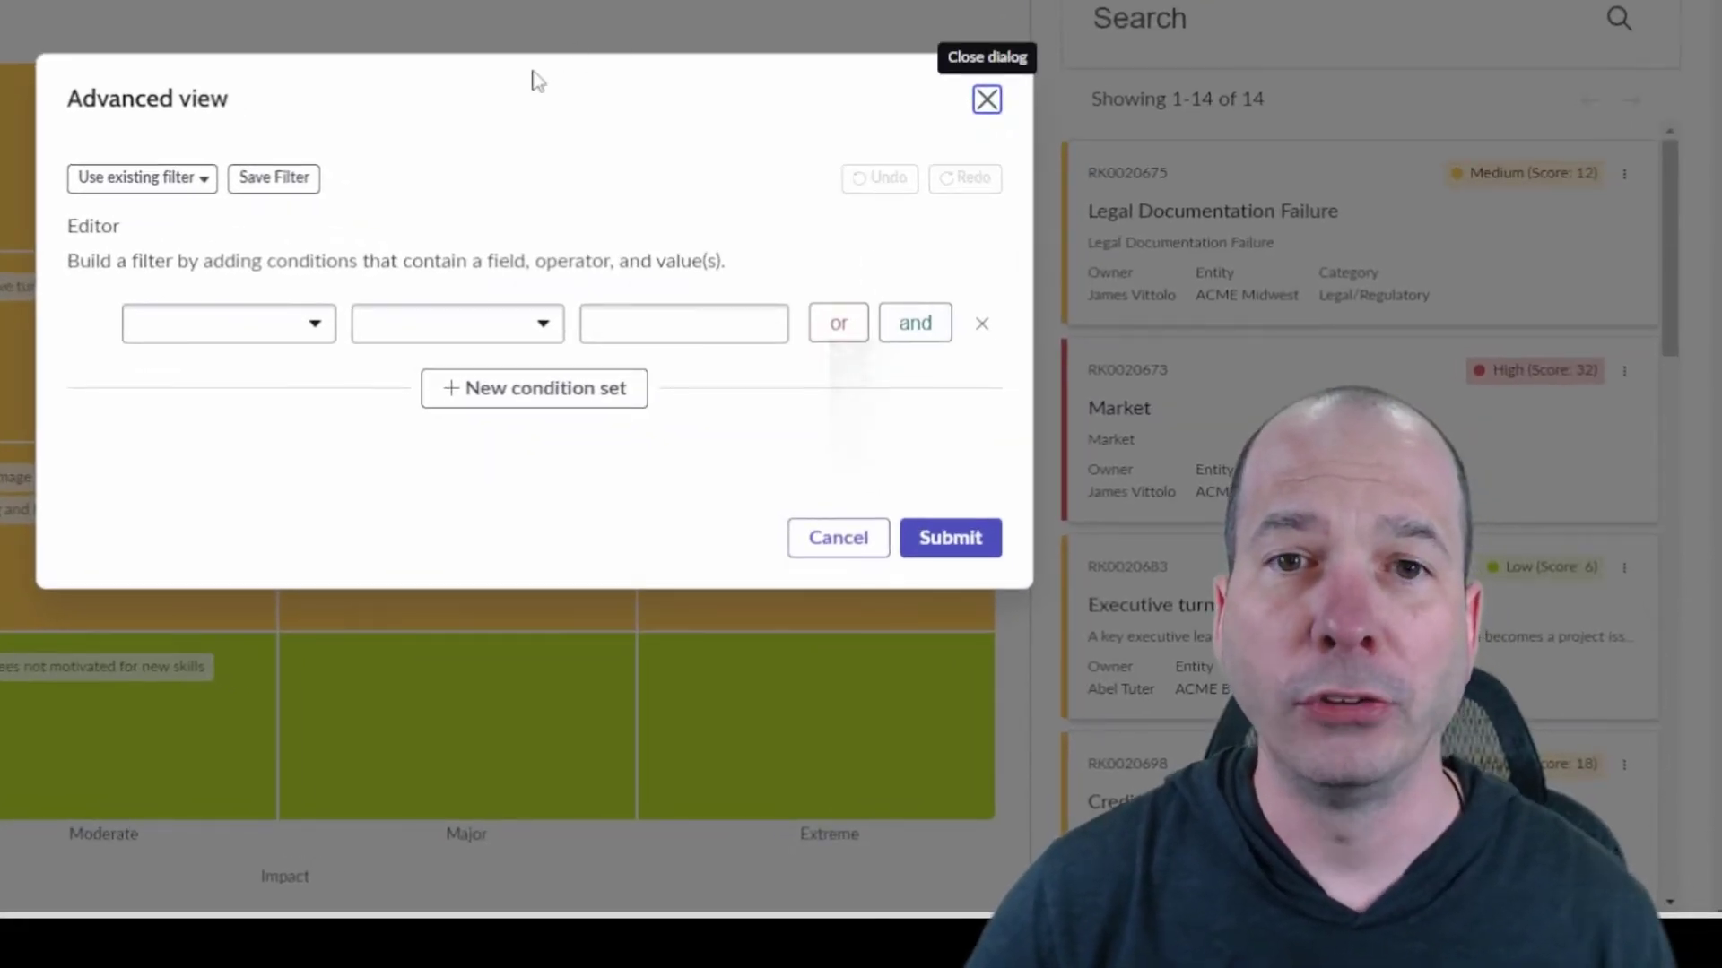
{"action": "left_click", "coordinate": [269, 334]}
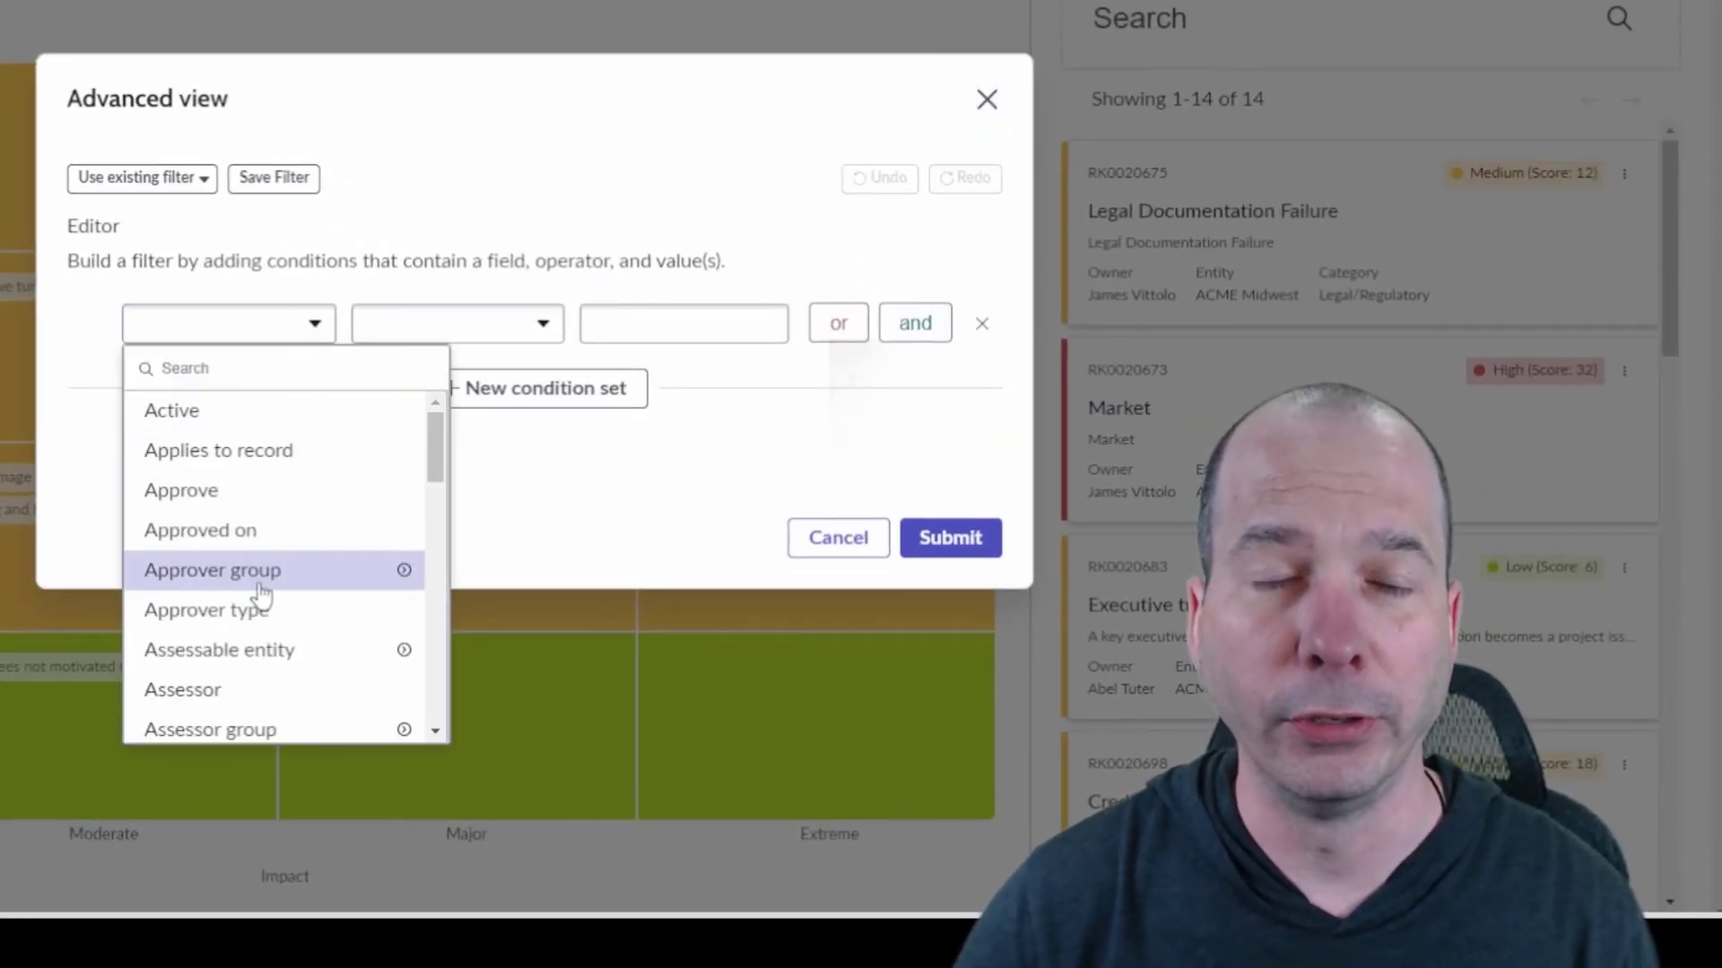
{"action": "left_click_drag", "start_coordinate": [435, 467], "coordinate": [435, 588]}
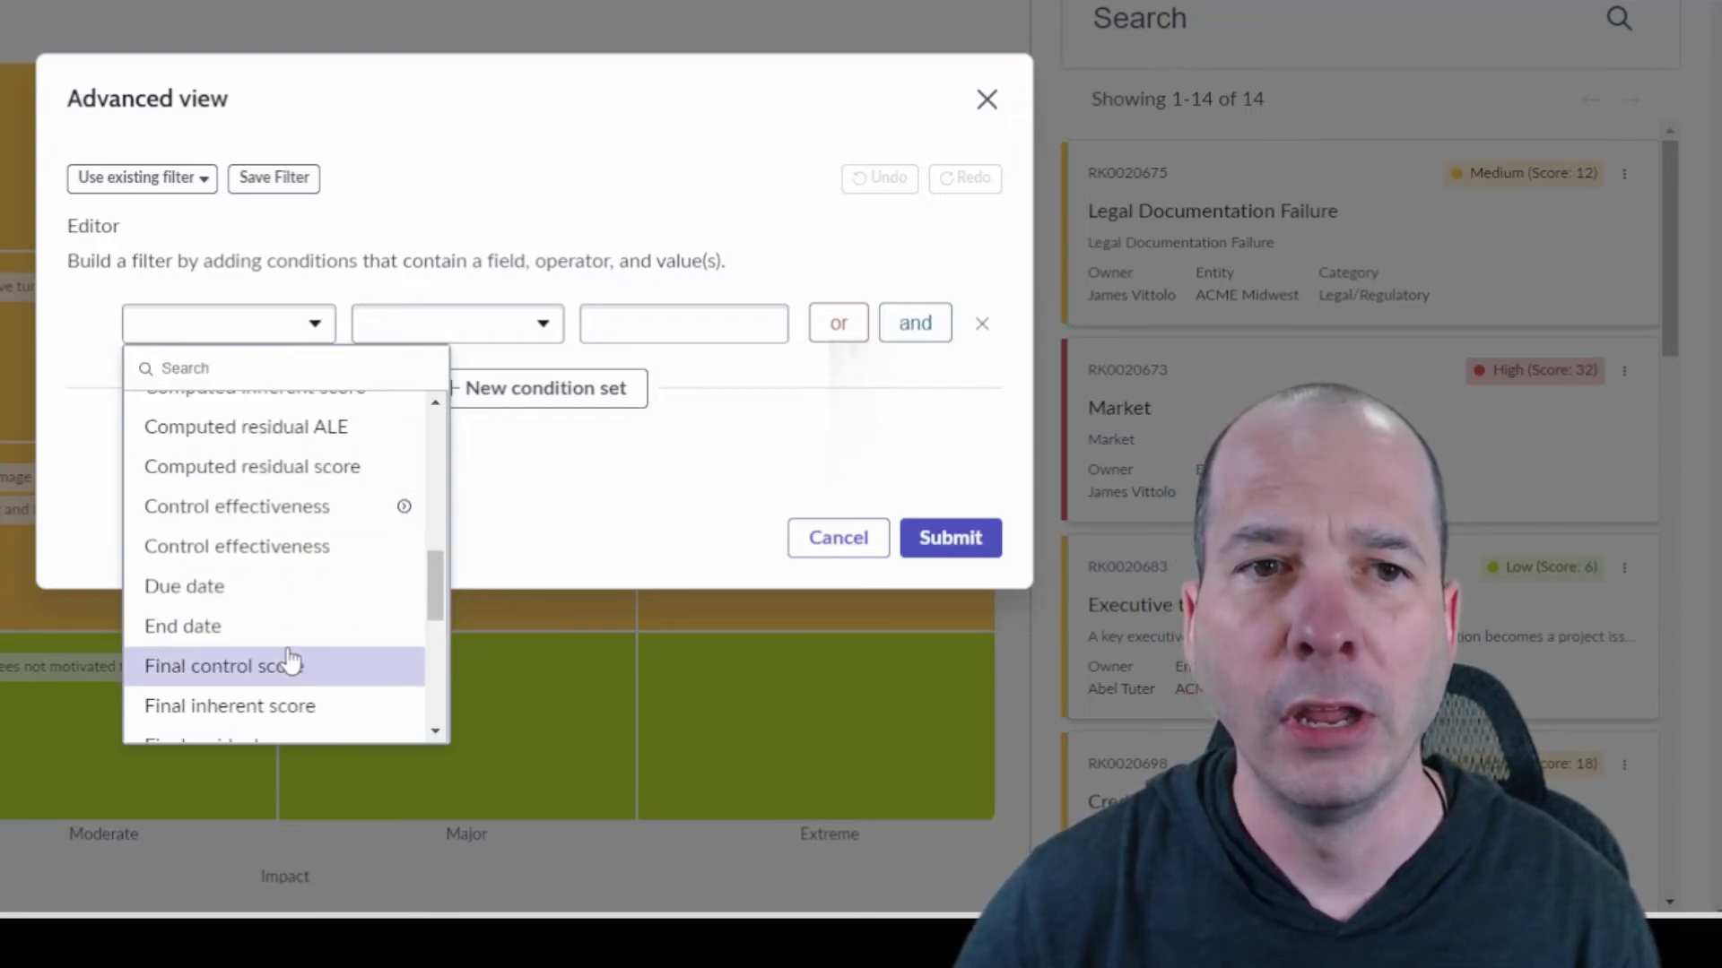
{"action": "left_click", "coordinate": [729, 547]}
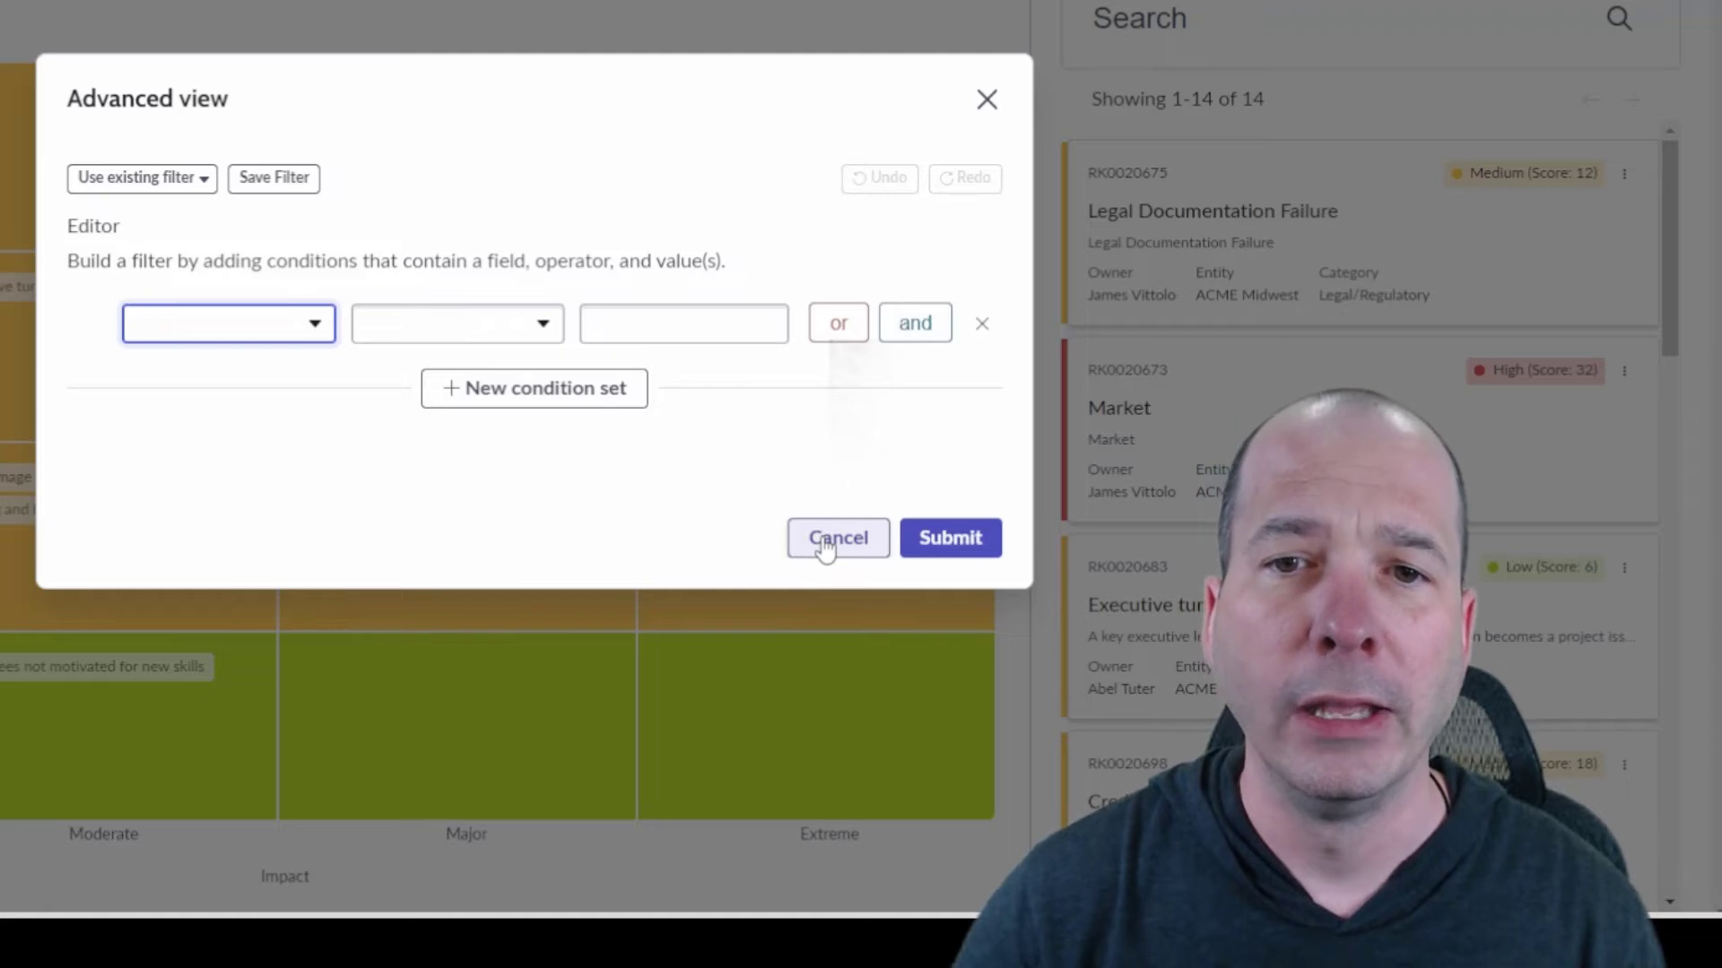
{"action": "left_click", "coordinate": [823, 540]}
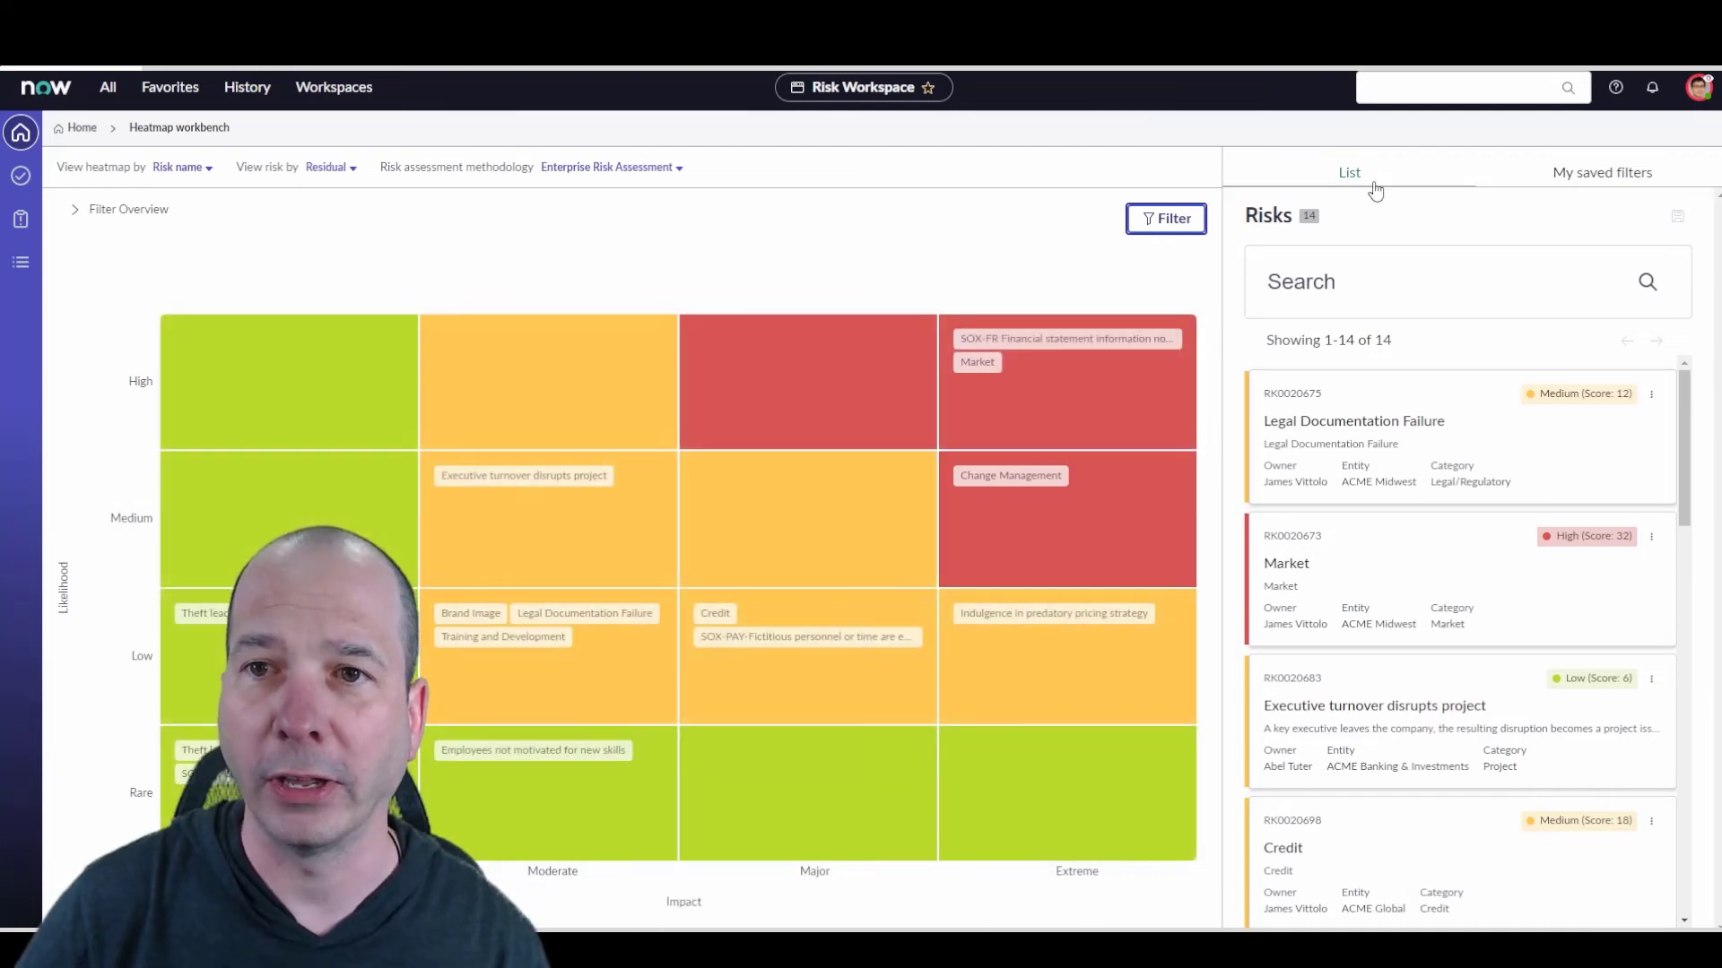
Step: Show the My saved filters tab in the right-hand risk panel
{"action": "scroll", "coordinate": [1379, 526], "scroll_direction": "down", "scroll_amount": 10}
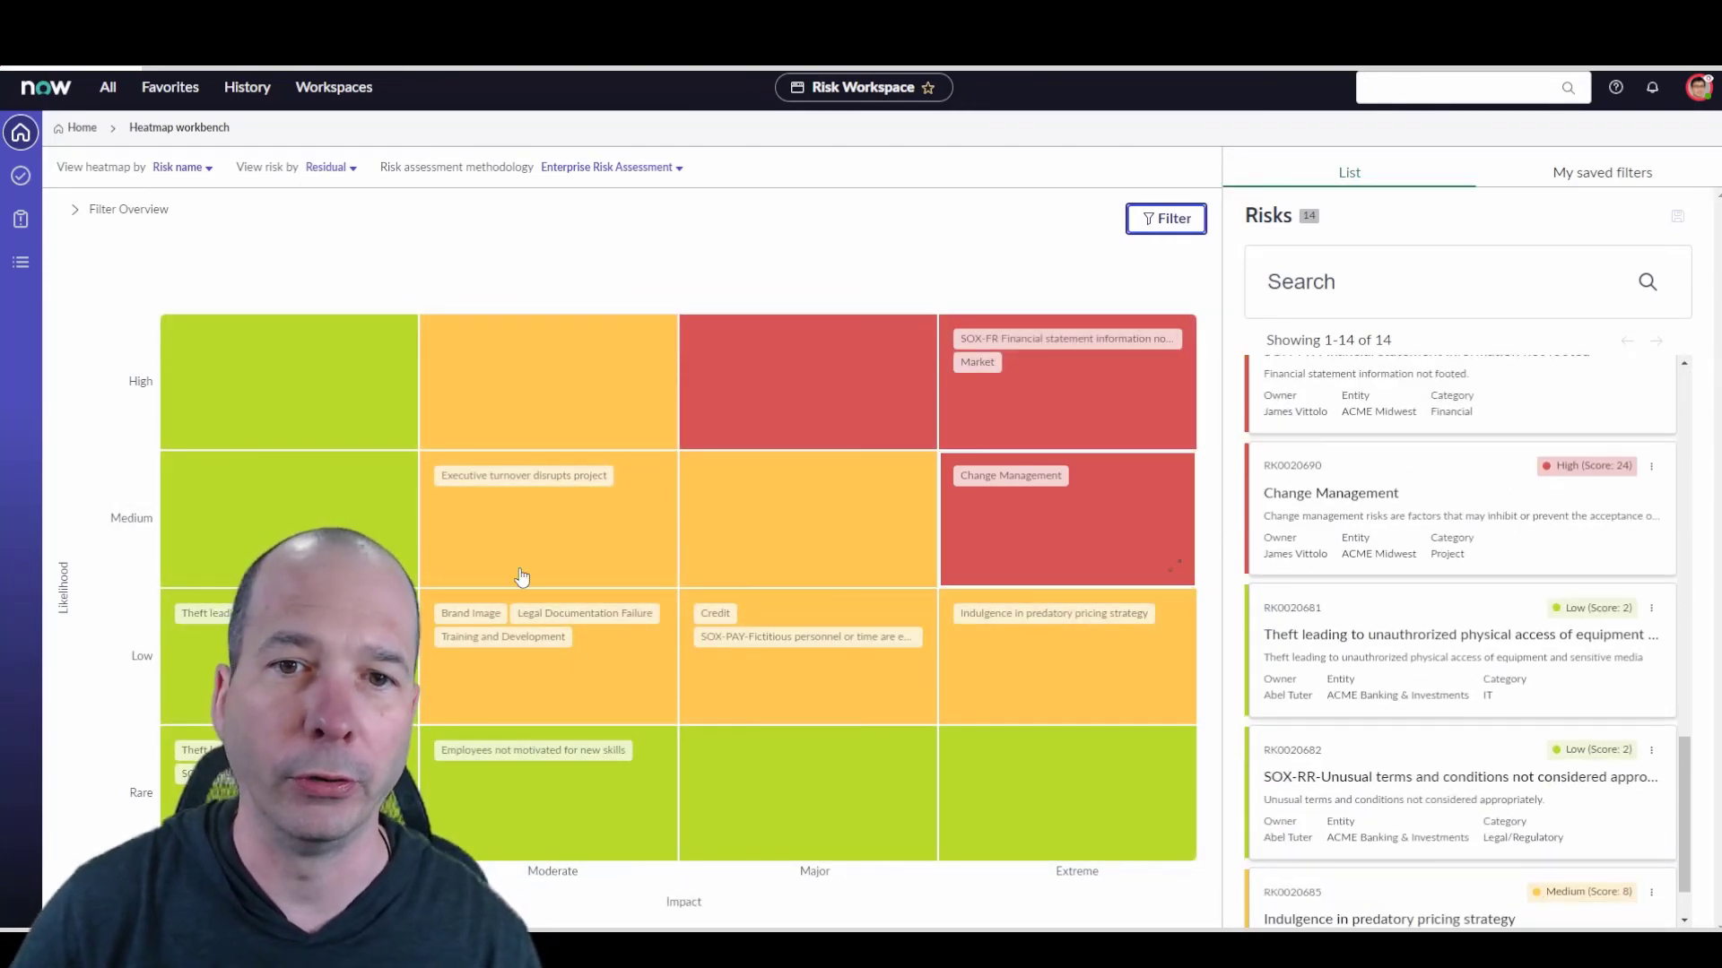
{"action": "scroll", "coordinate": [1514, 434], "scroll_direction": "up", "scroll_amount": 10}
{"action": "left_click", "coordinate": [1510, 299]}
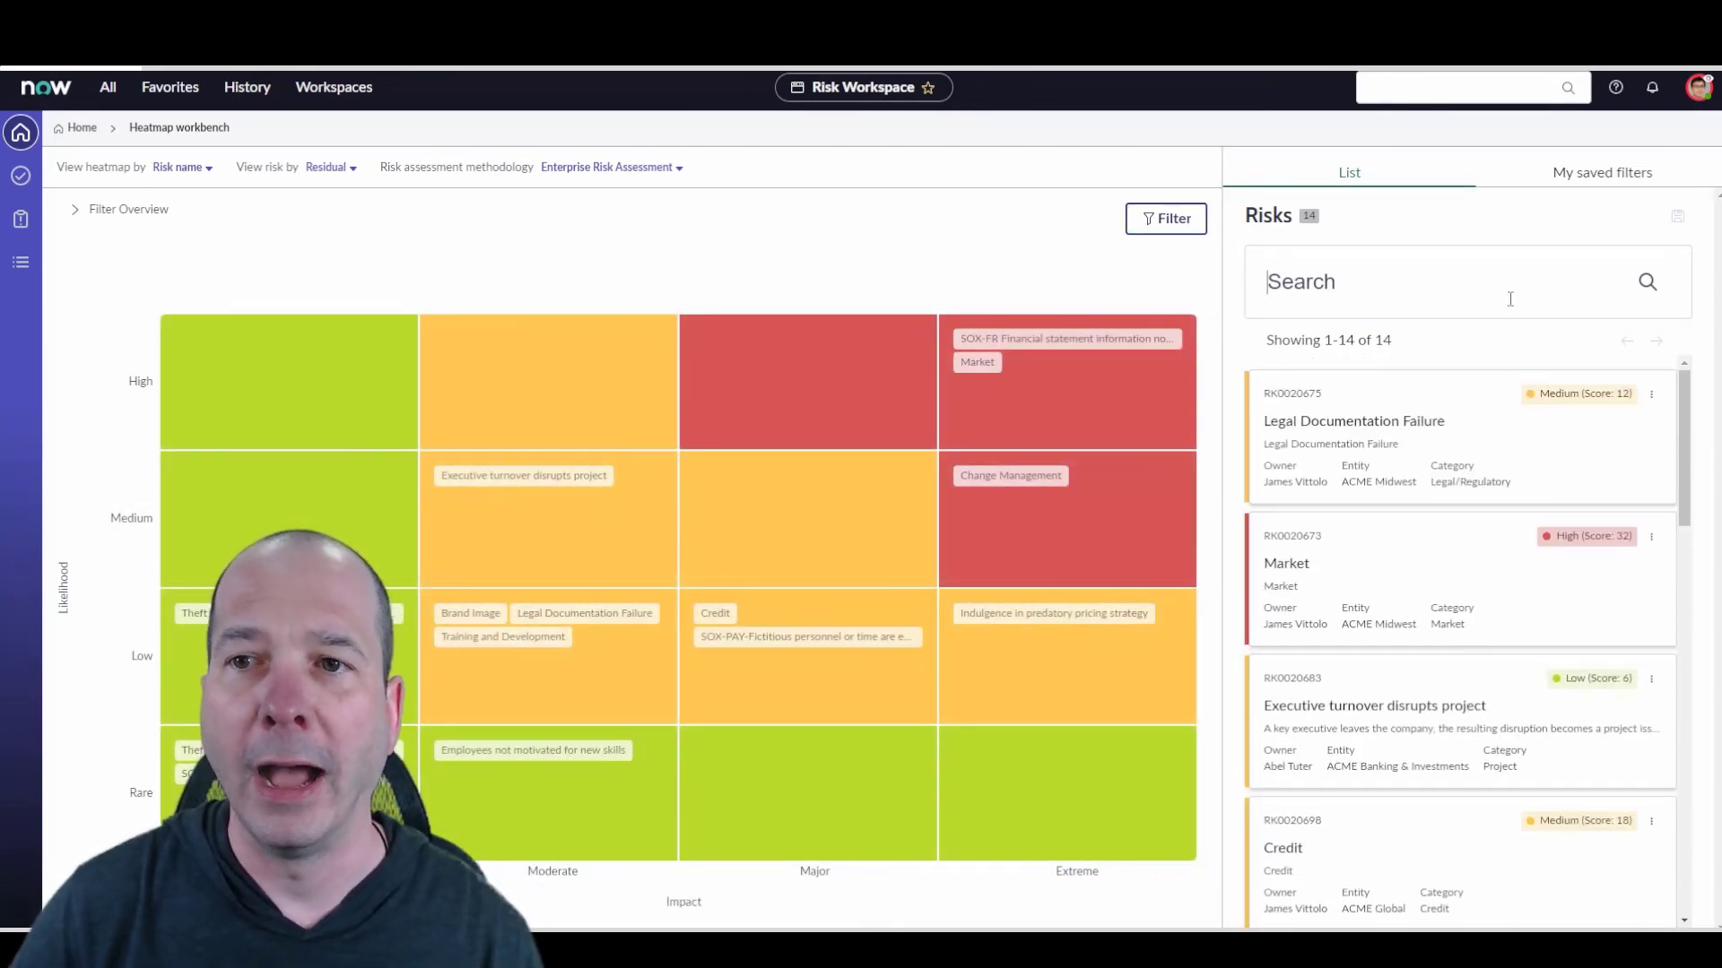
{"action": "left_click", "coordinate": [1576, 172]}
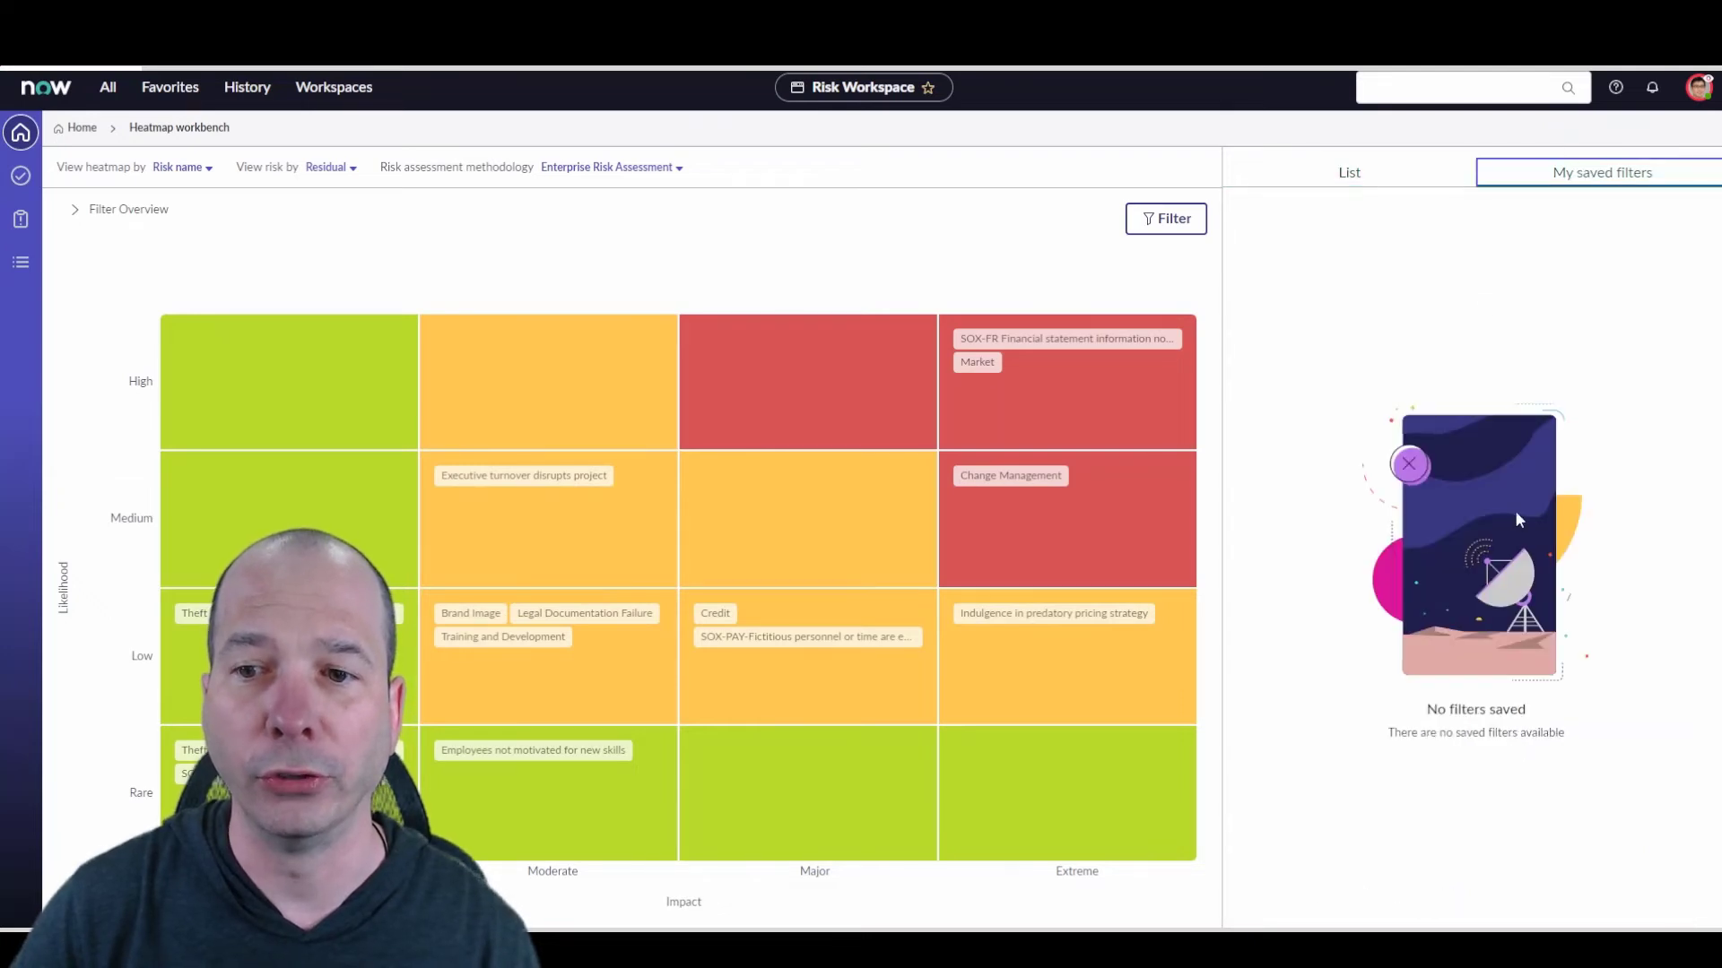
Step: Build a filter condition: Approver group is Analytics
{"action": "left_click", "coordinate": [1166, 218]}
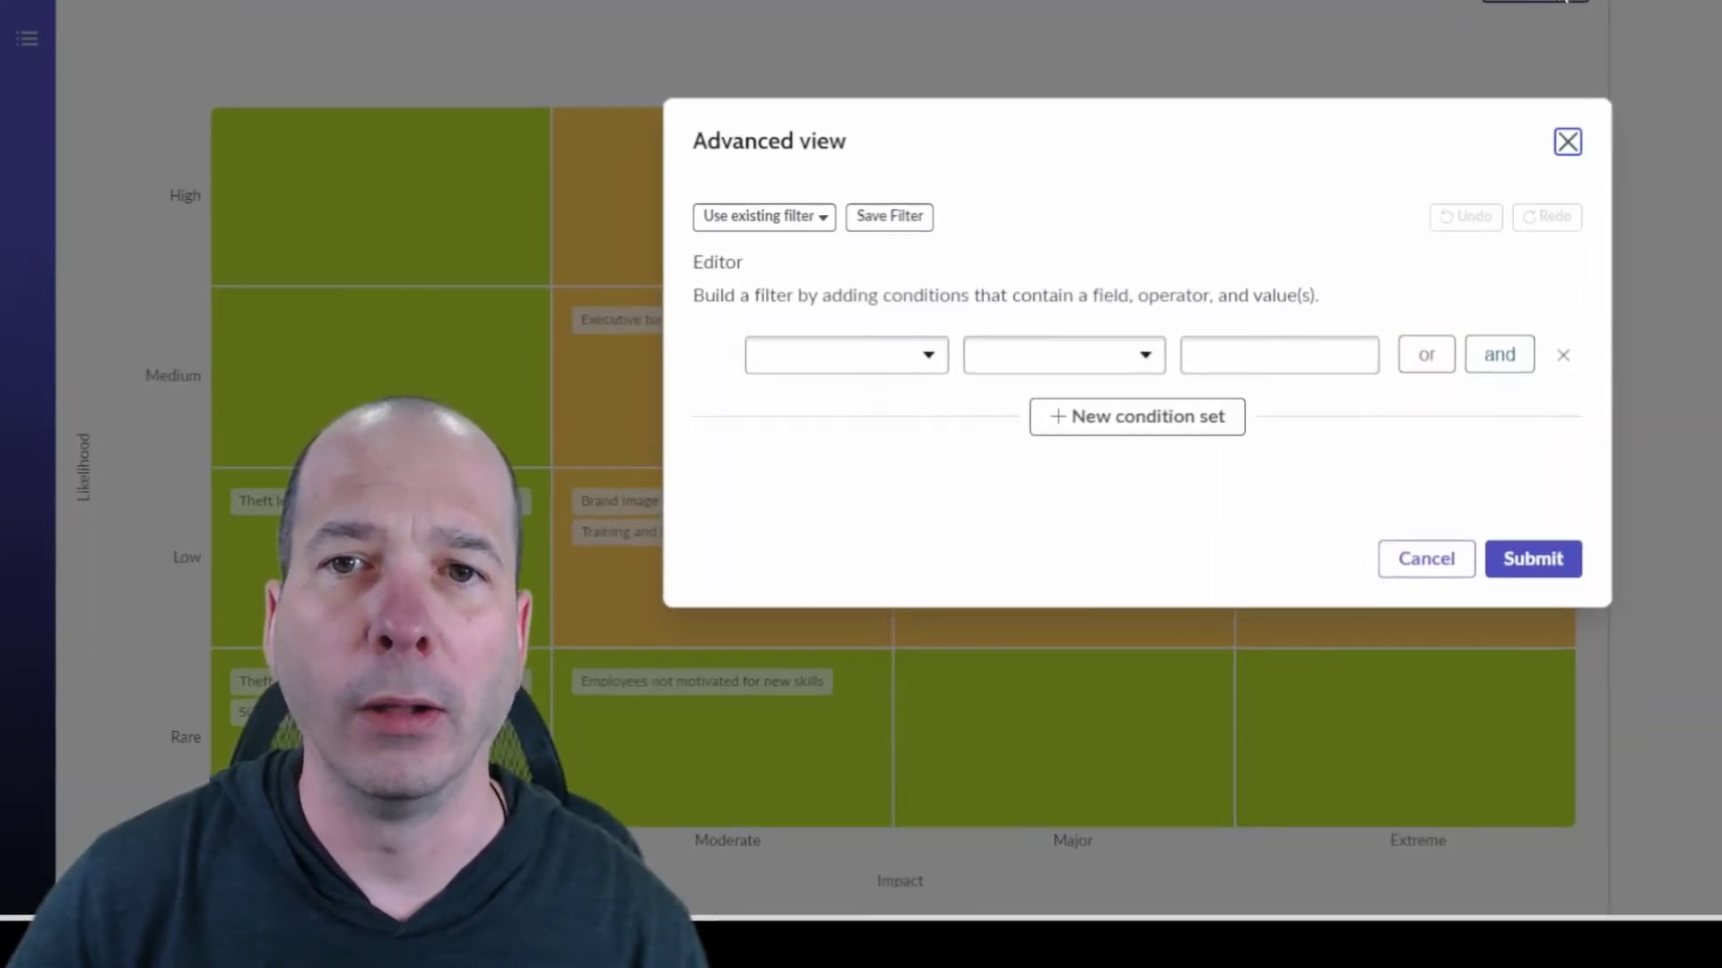
{"action": "left_click", "coordinate": [888, 337]}
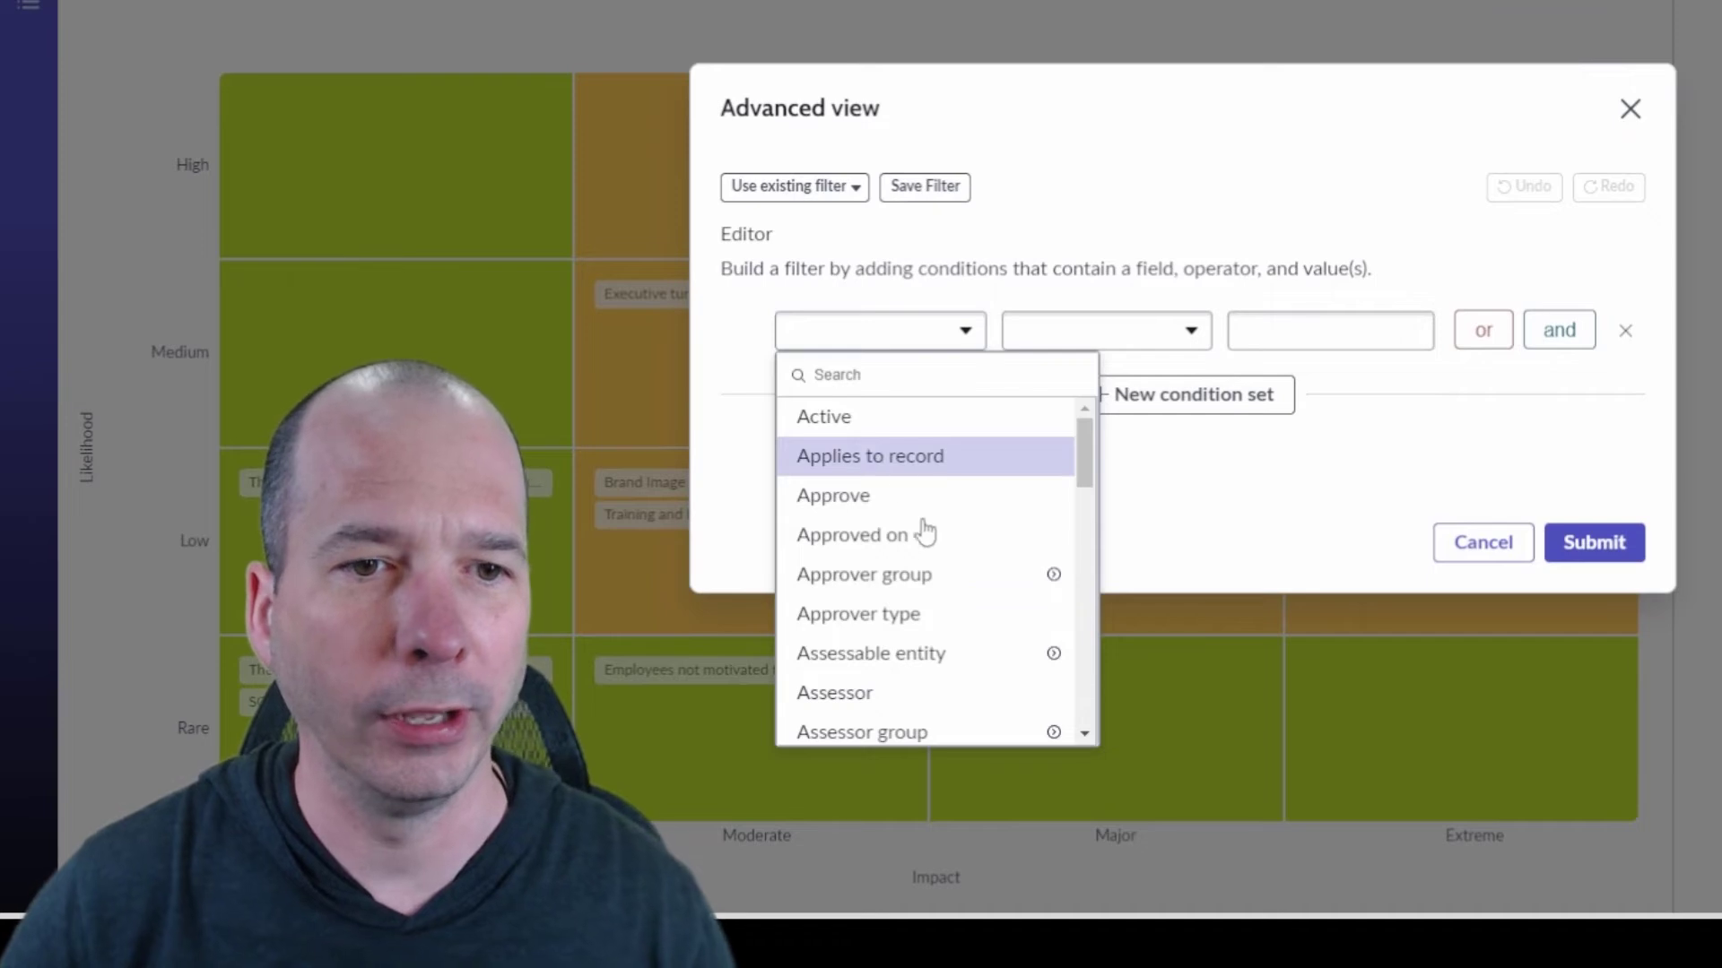
{"action": "scroll", "coordinate": [923, 538], "scroll_direction": "down", "scroll_amount": 3}
{"action": "left_click", "coordinate": [894, 349]}
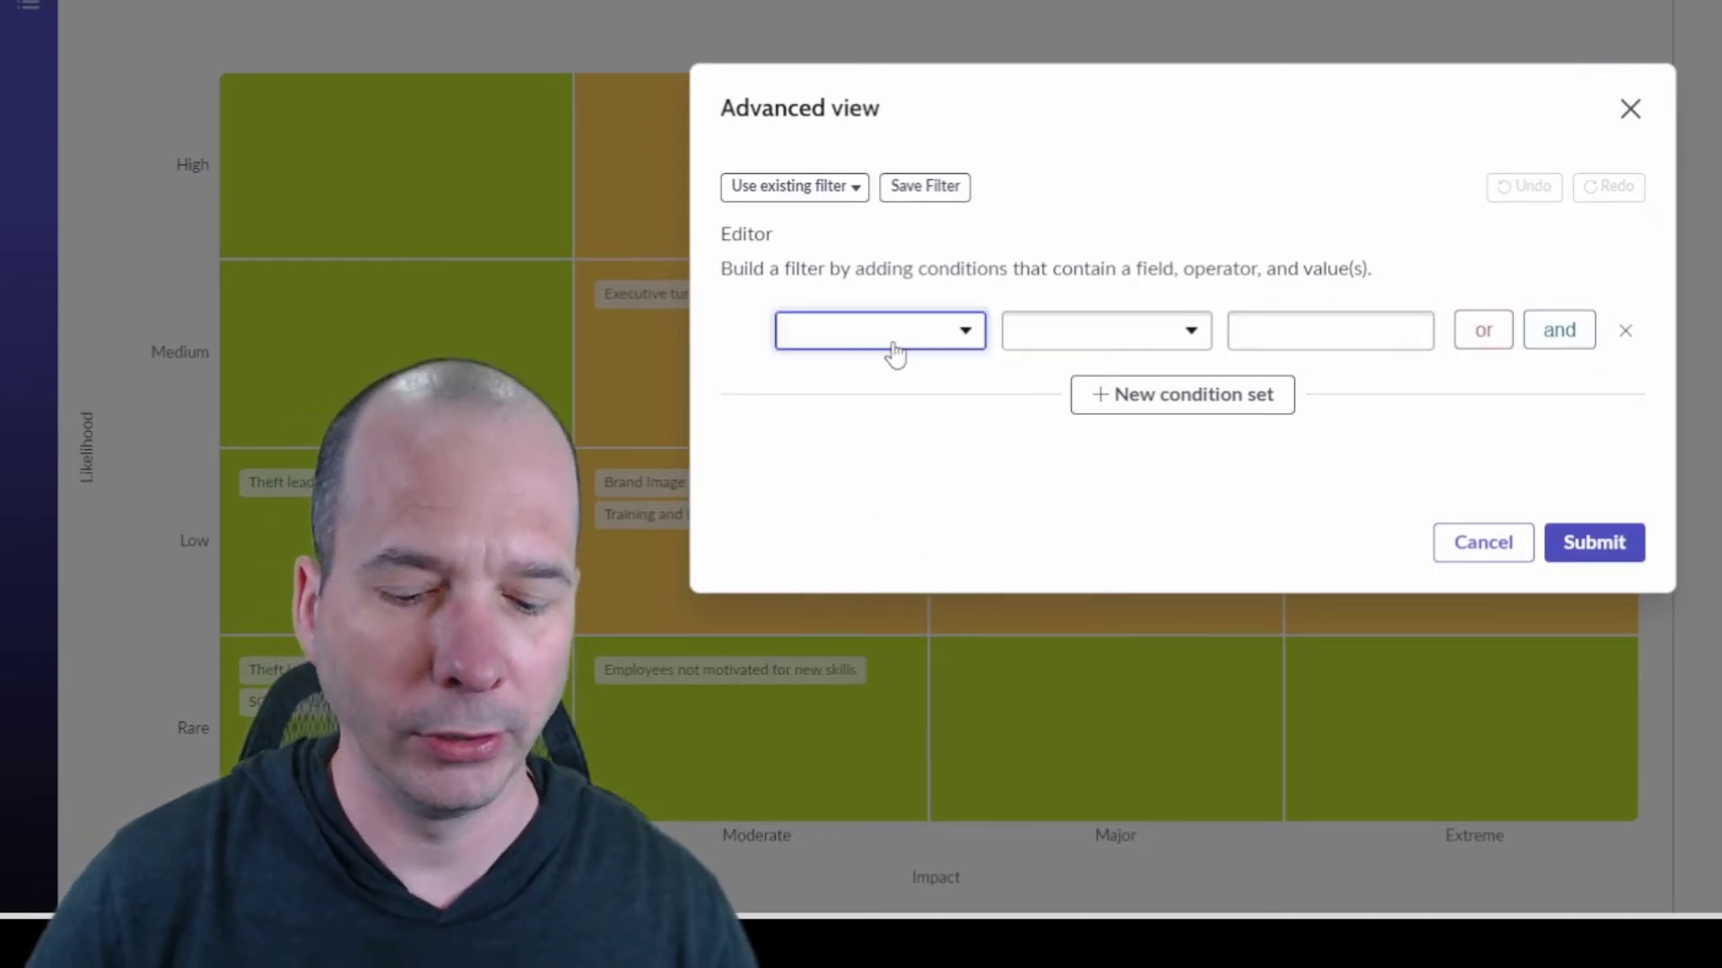
{"action": "left_click", "coordinate": [892, 351]}
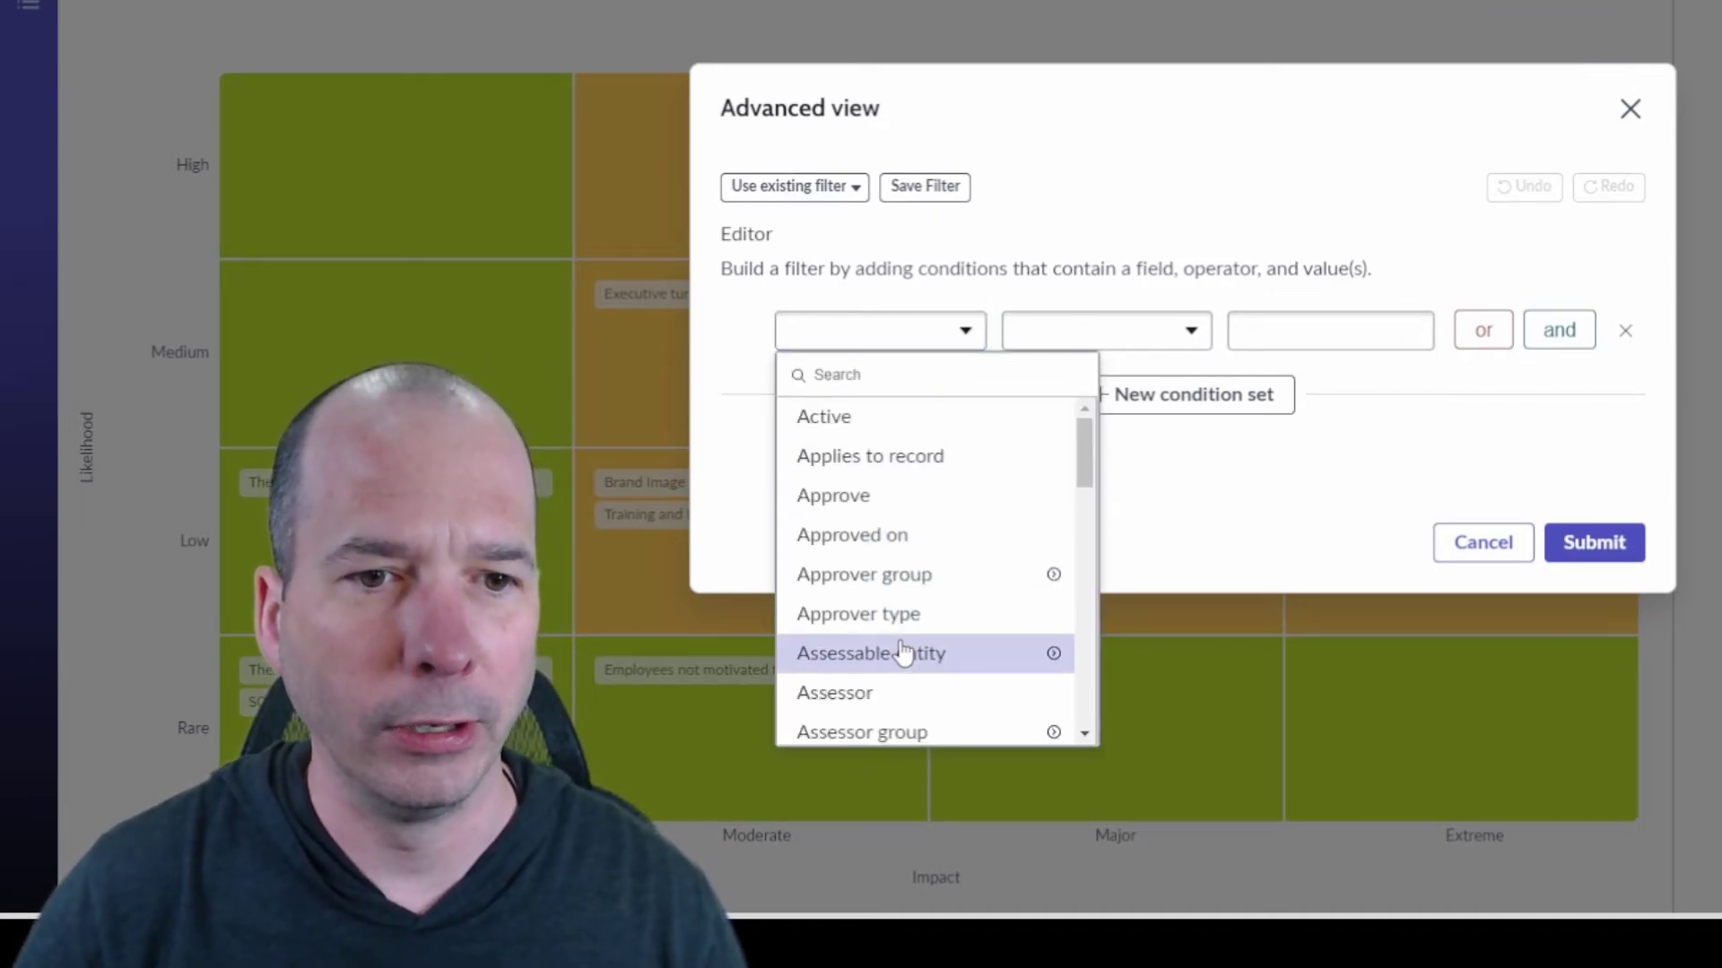
{"action": "left_click", "coordinate": [926, 575]}
{"action": "left_click", "coordinate": [1324, 332]}
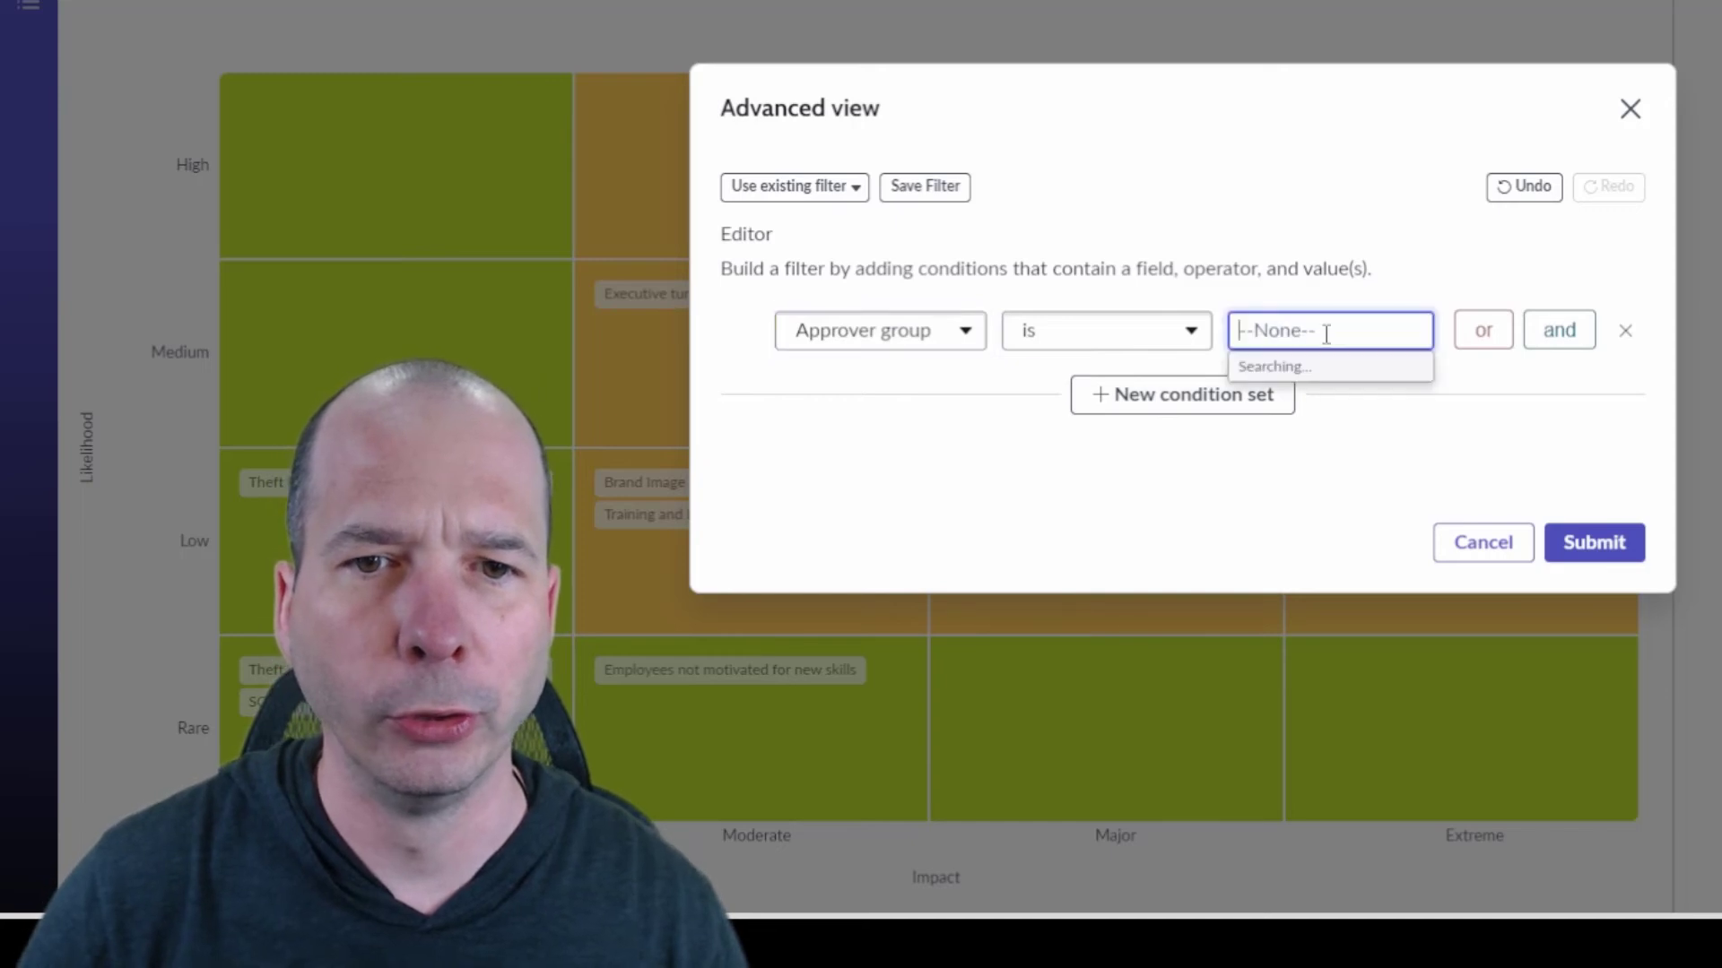
{"action": "left_click", "coordinate": [1297, 441]}
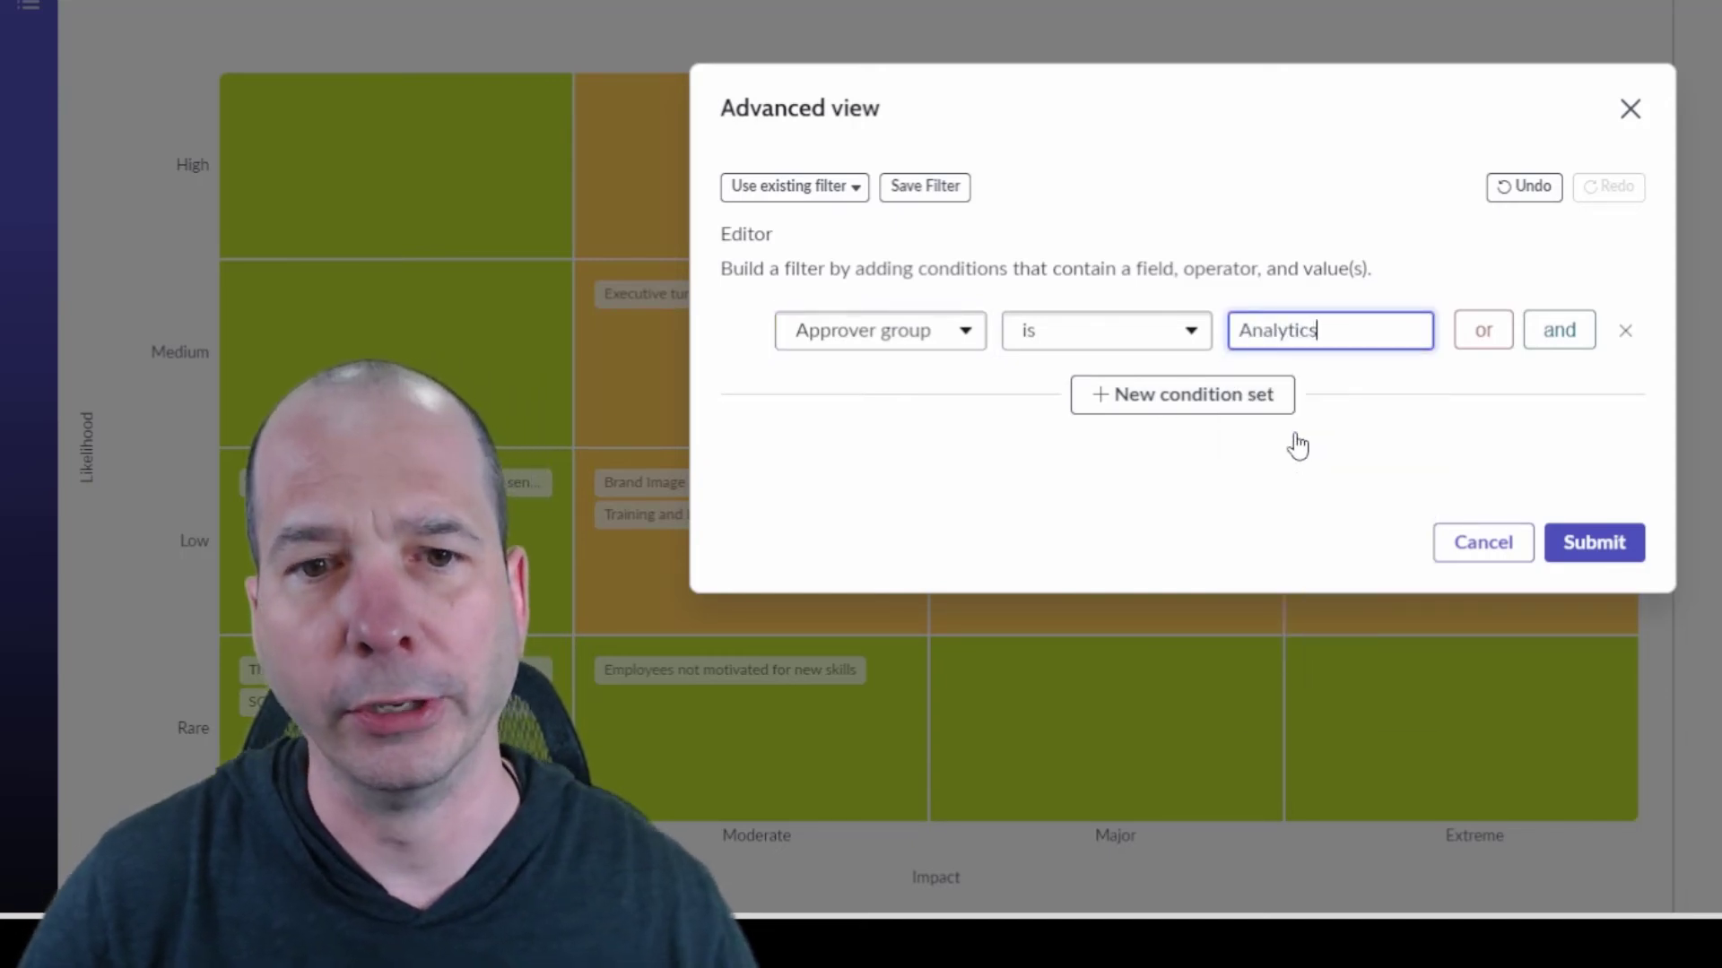
Step: Save the condition as a filter named 'Analytics Approver Group'
{"action": "left_click", "coordinate": [903, 160]}
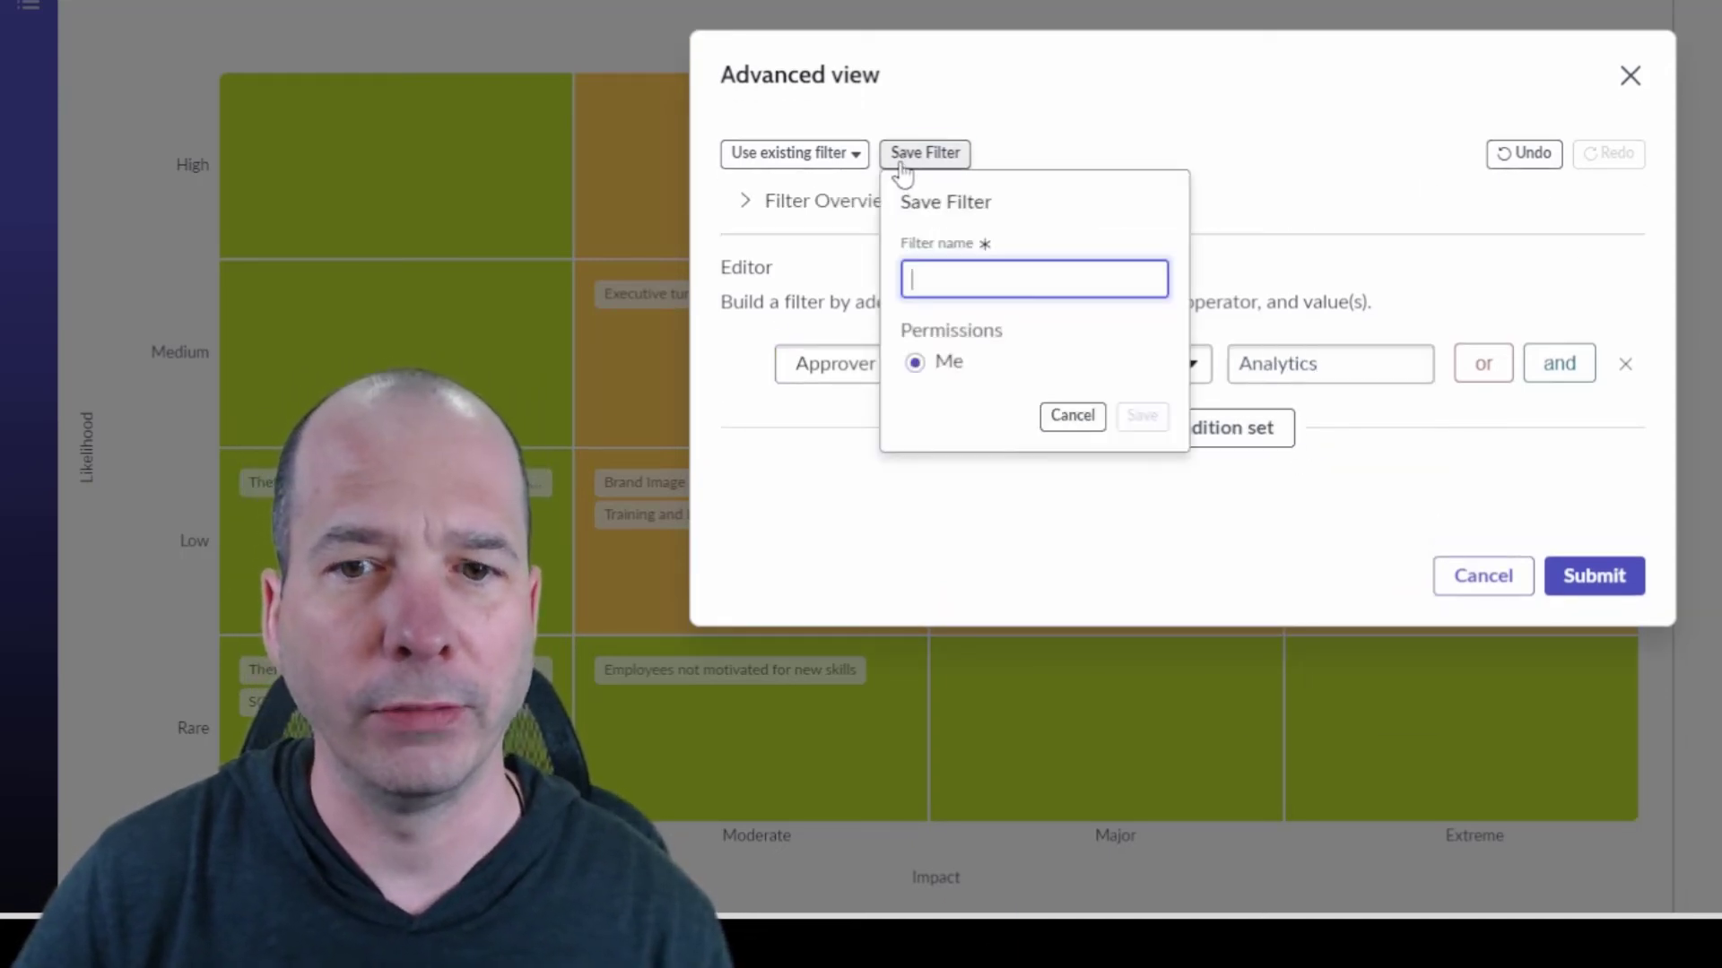
{"action": "type", "text": "Analytics Approver Group"}
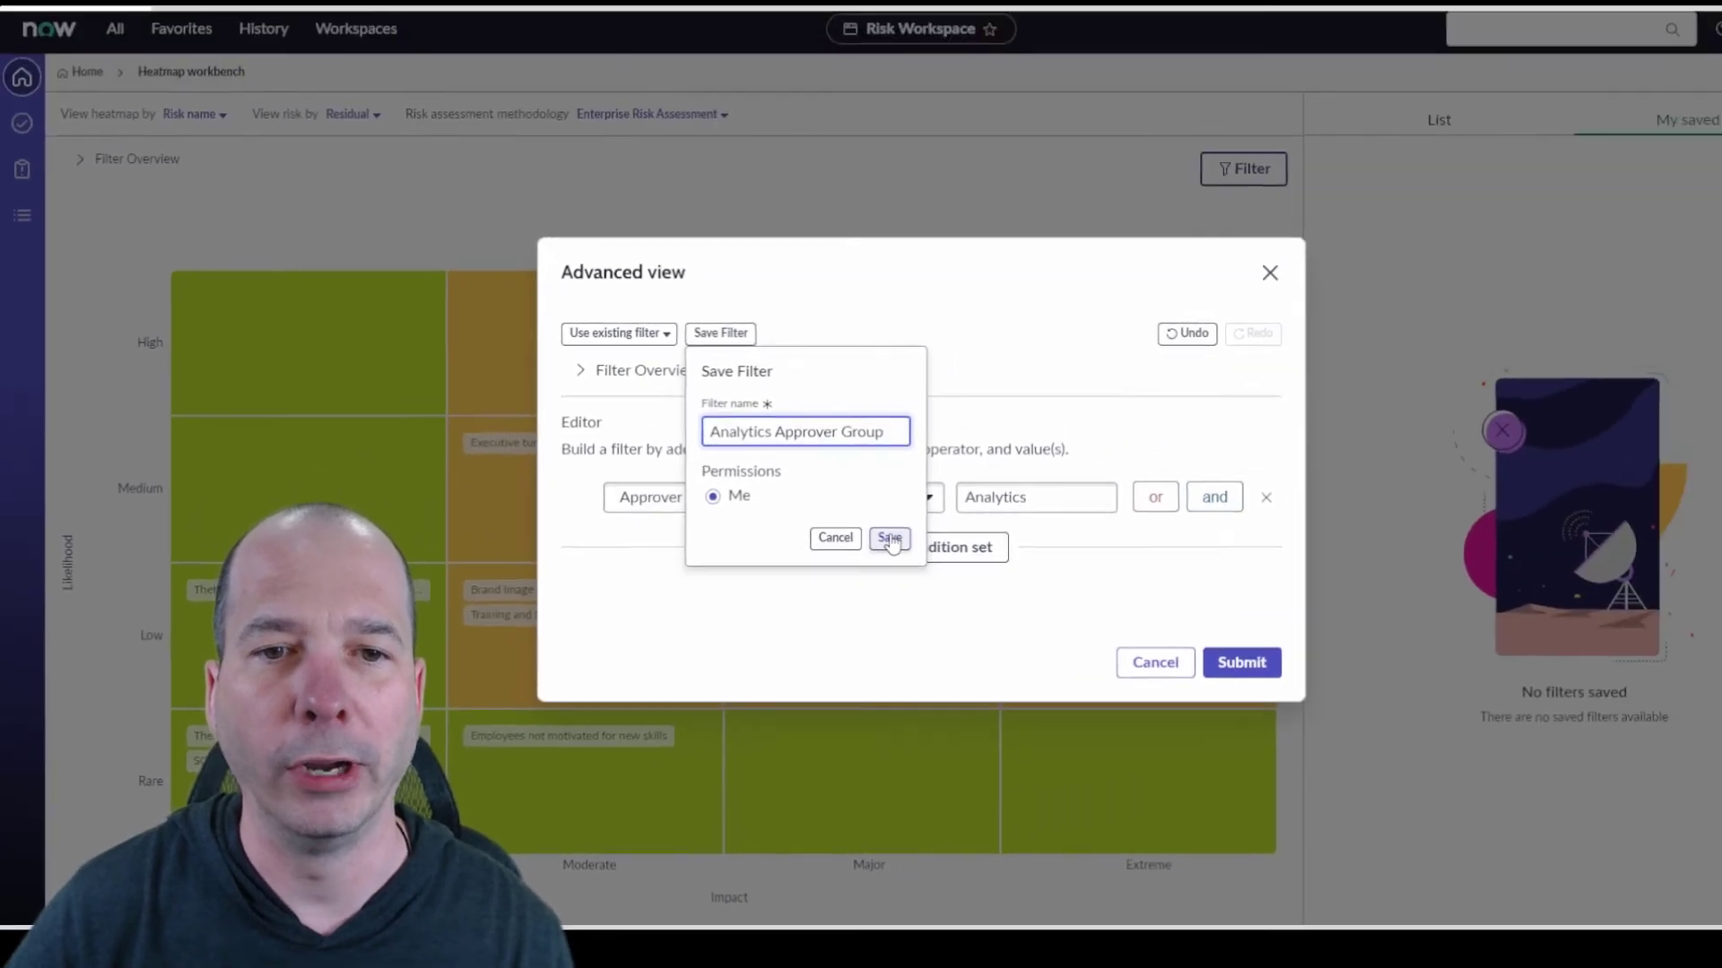
{"action": "left_click", "coordinate": [1142, 415]}
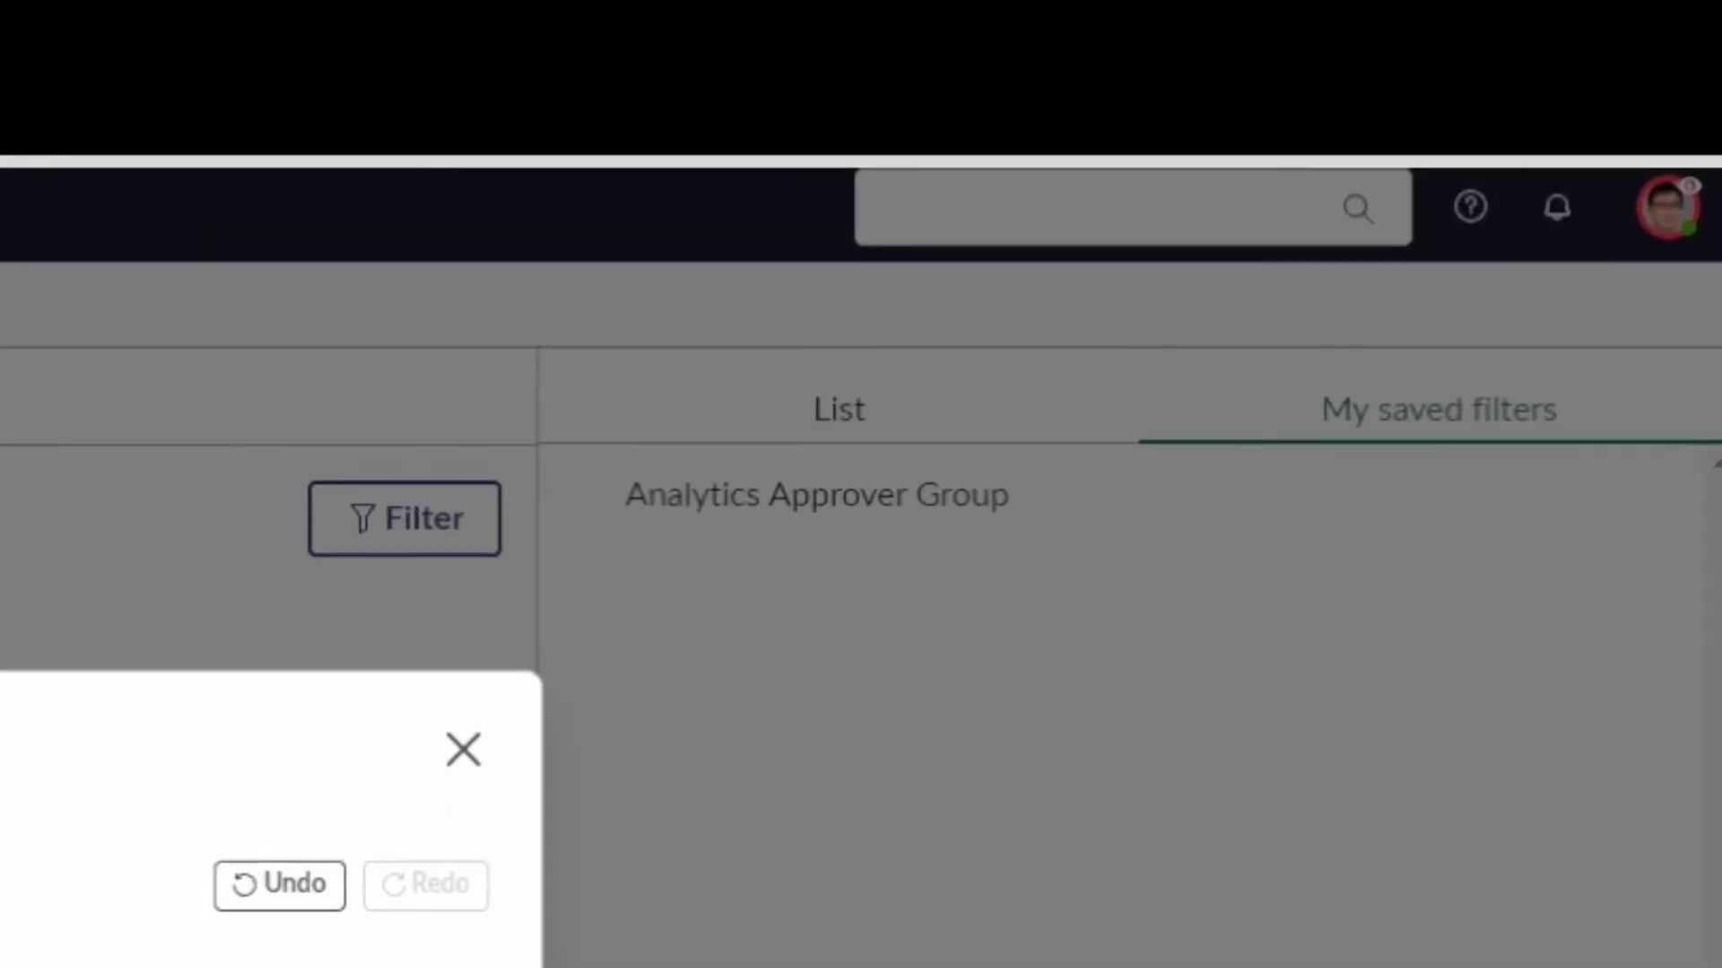
Step: Apply the saved Analytics Approver Group filter and view the resulting 0-record Risks list
{"action": "left_click", "coordinate": [1099, 689]}
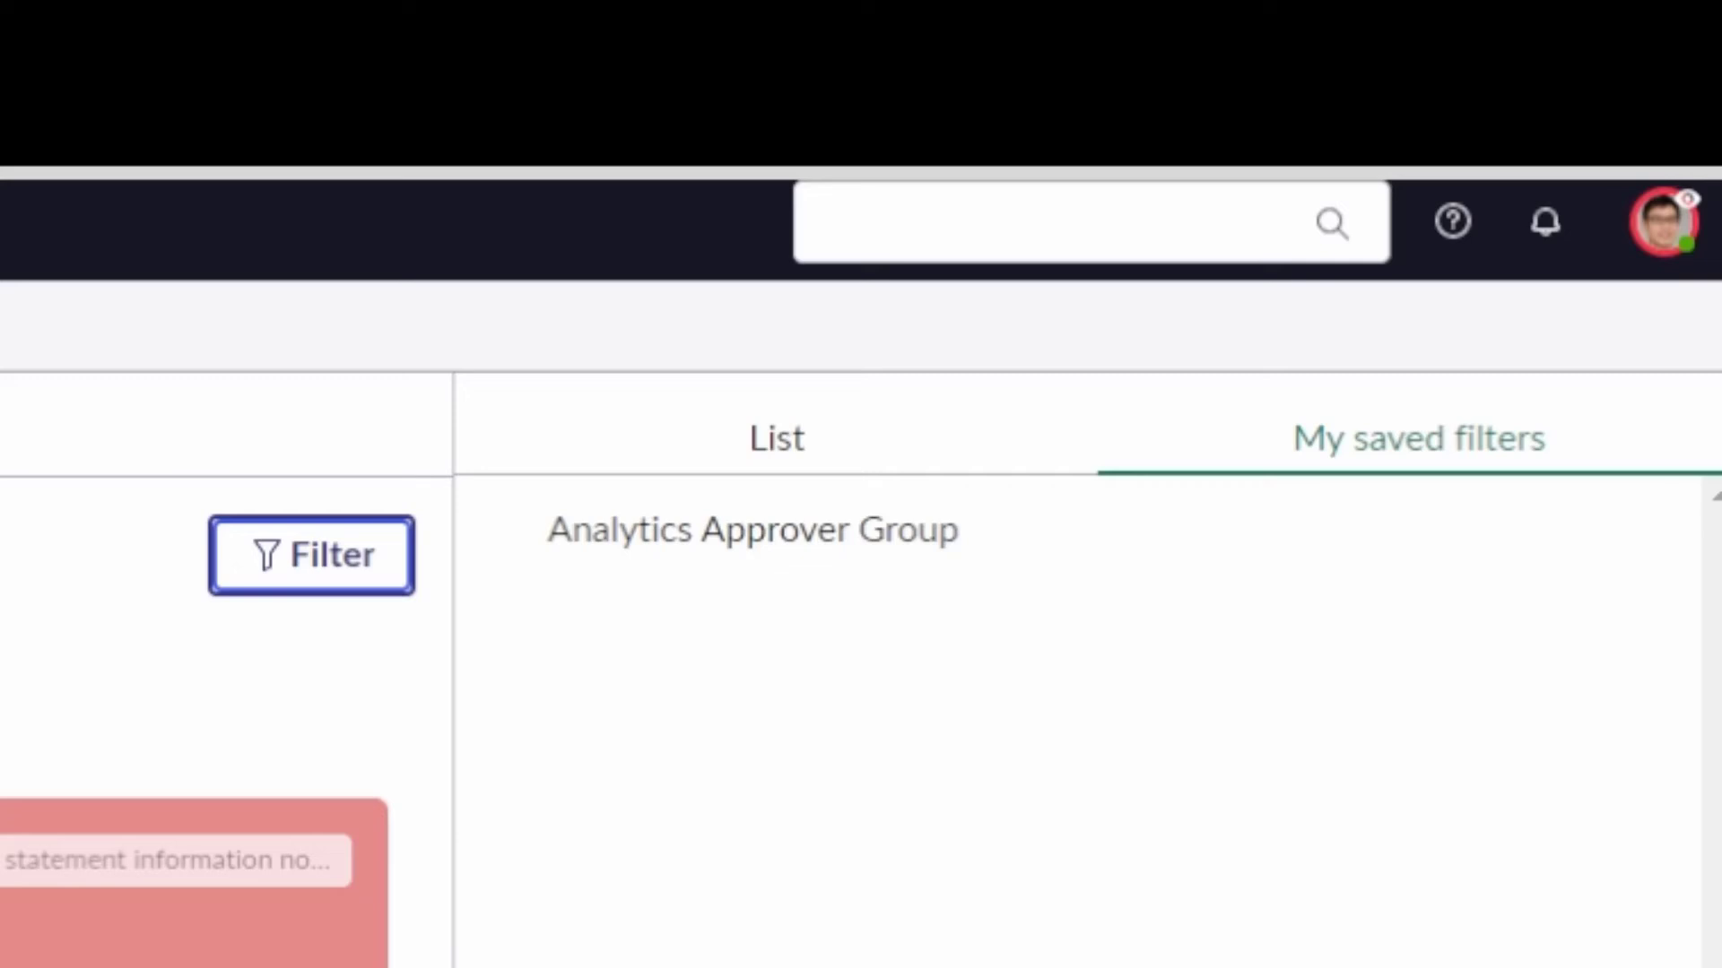
{"action": "left_click", "coordinate": [751, 543]}
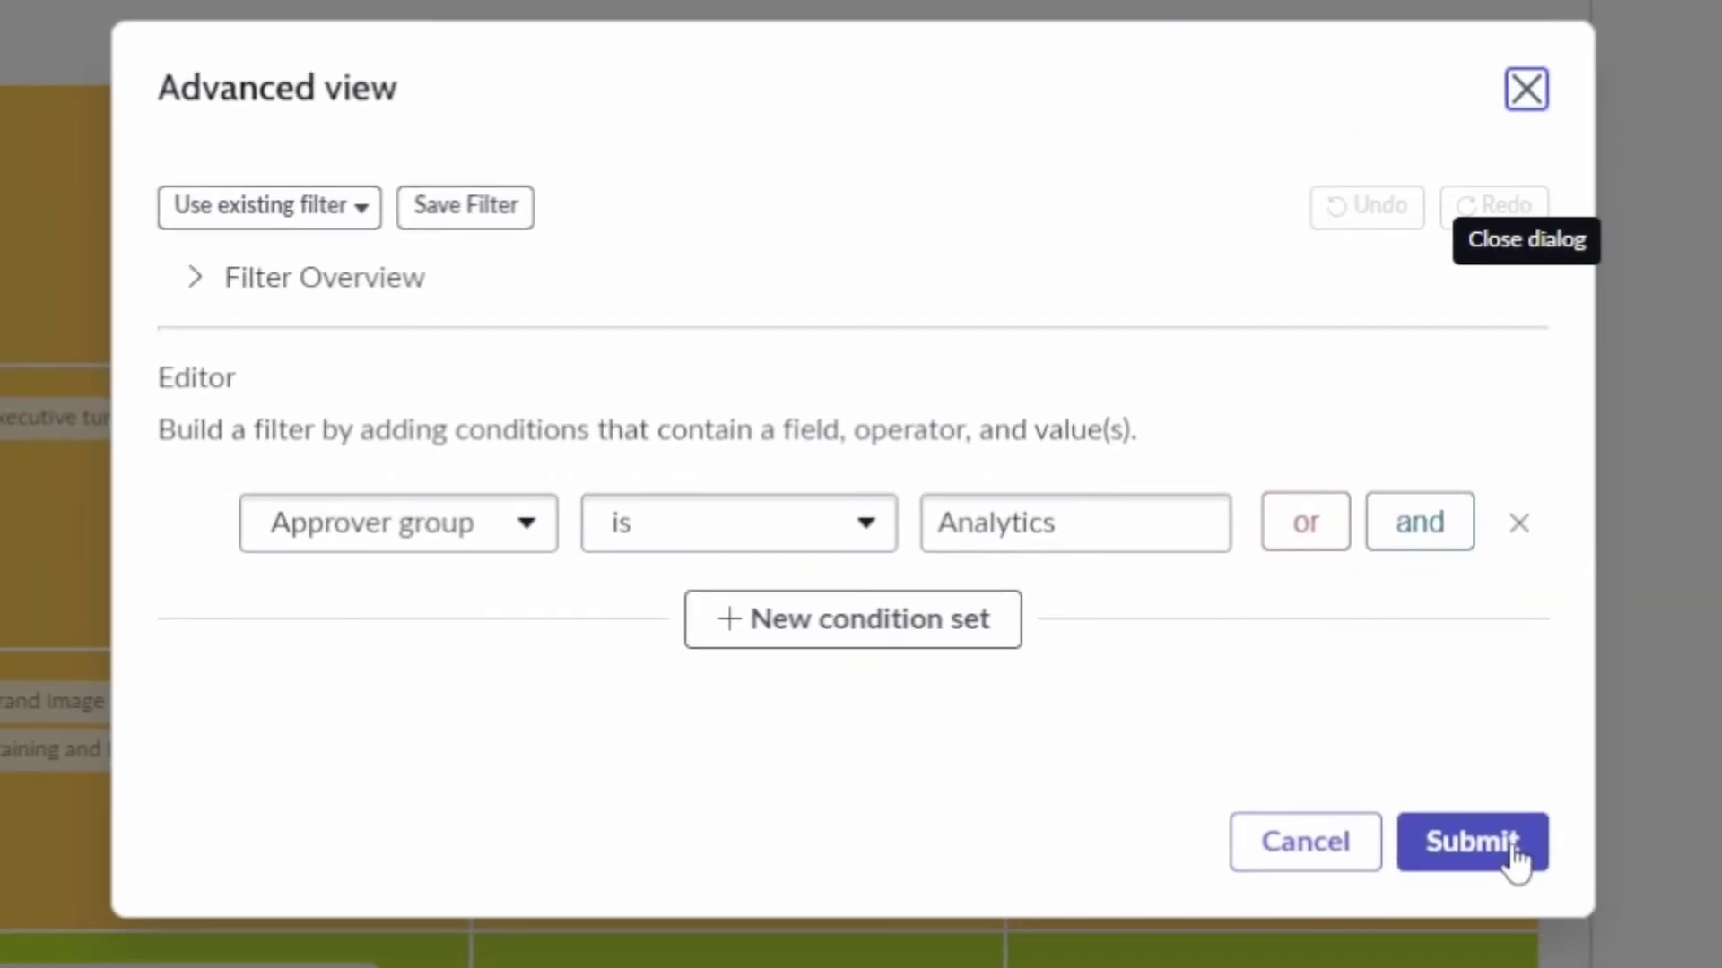
{"action": "left_click", "coordinate": [1515, 856]}
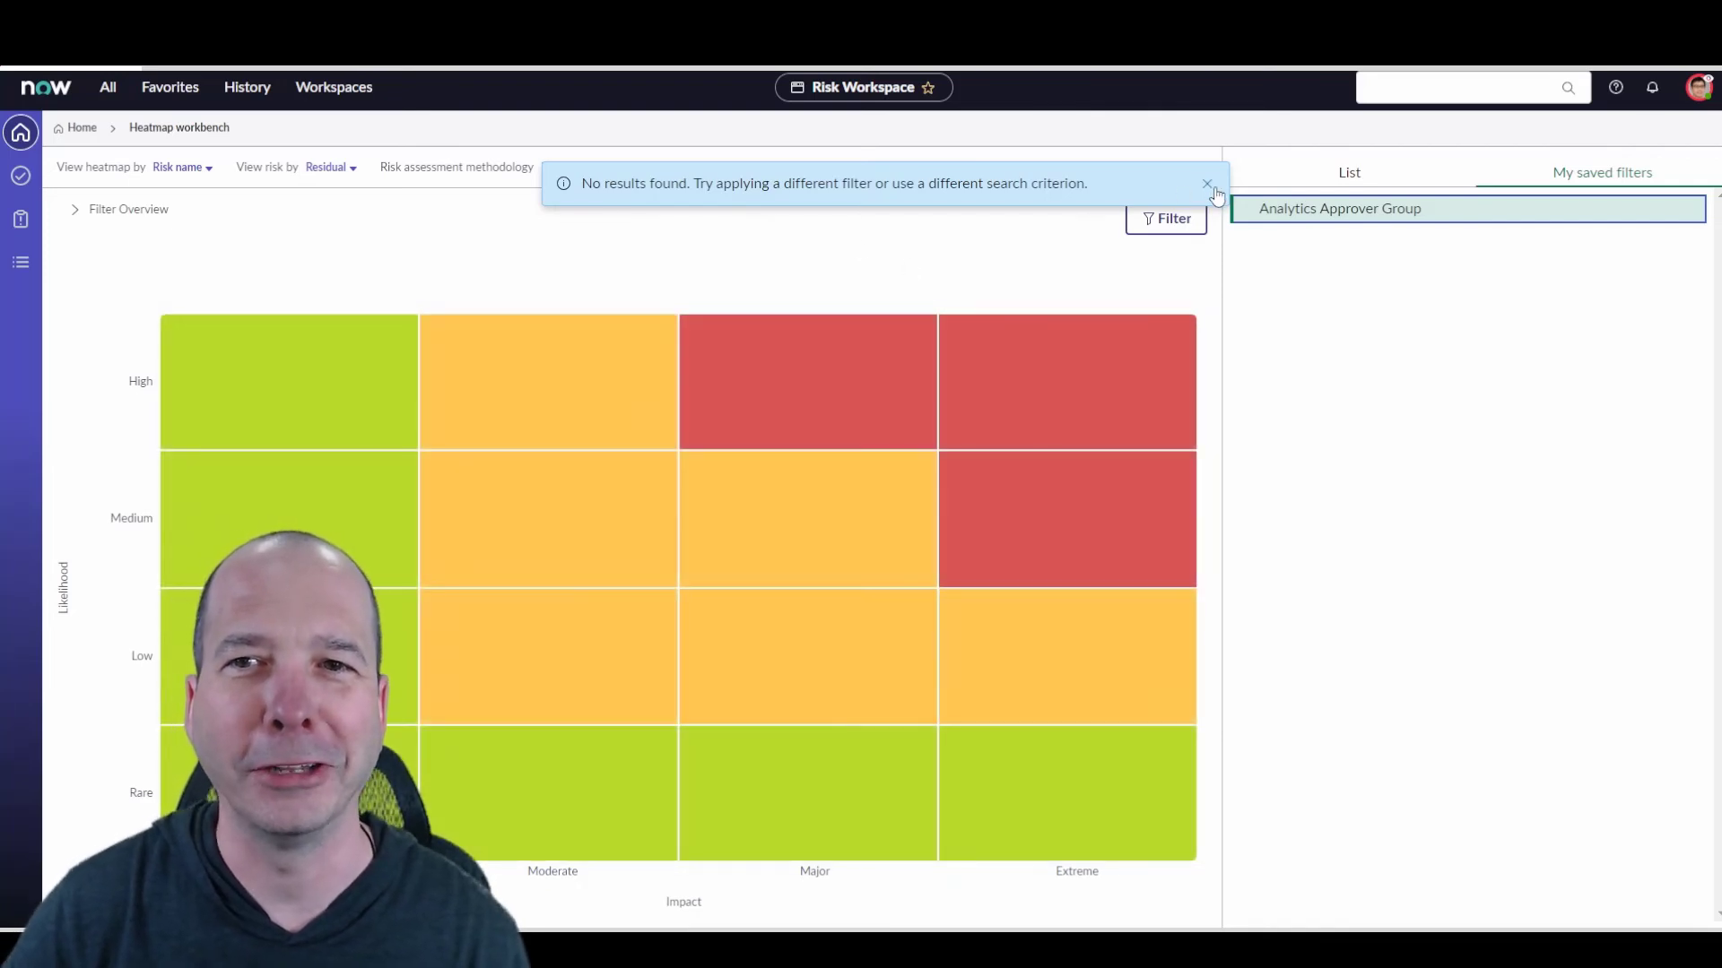
{"action": "left_click", "coordinate": [1207, 187]}
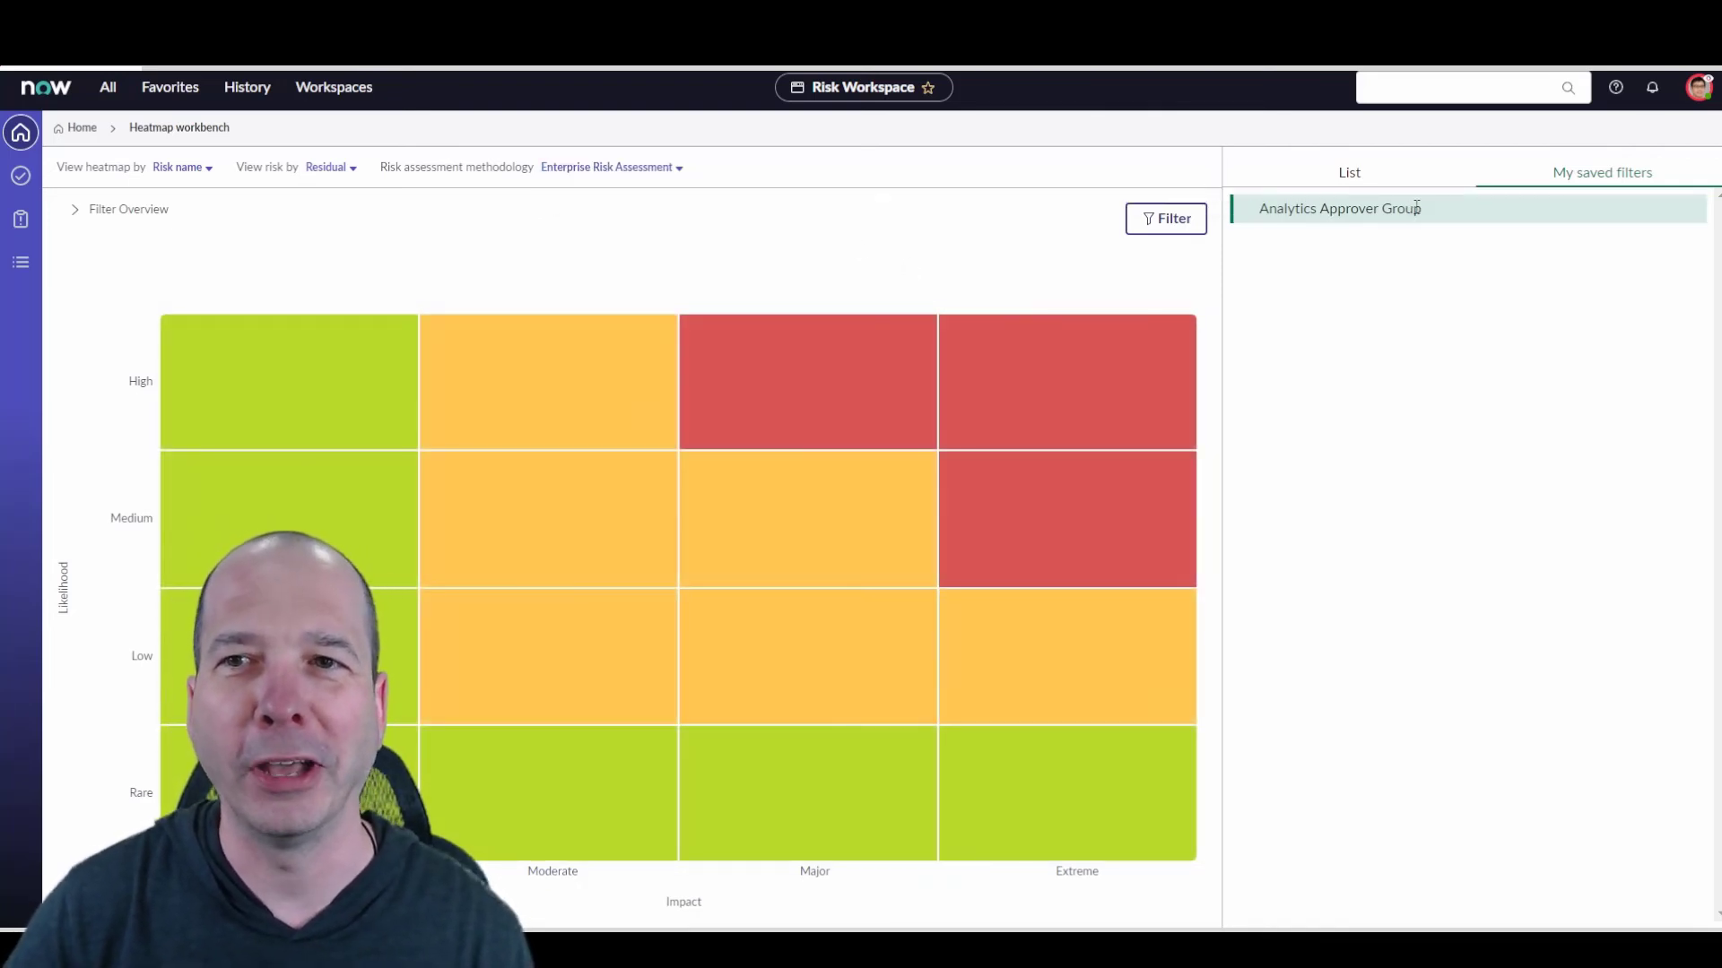
{"action": "left_click", "coordinate": [1381, 176]}
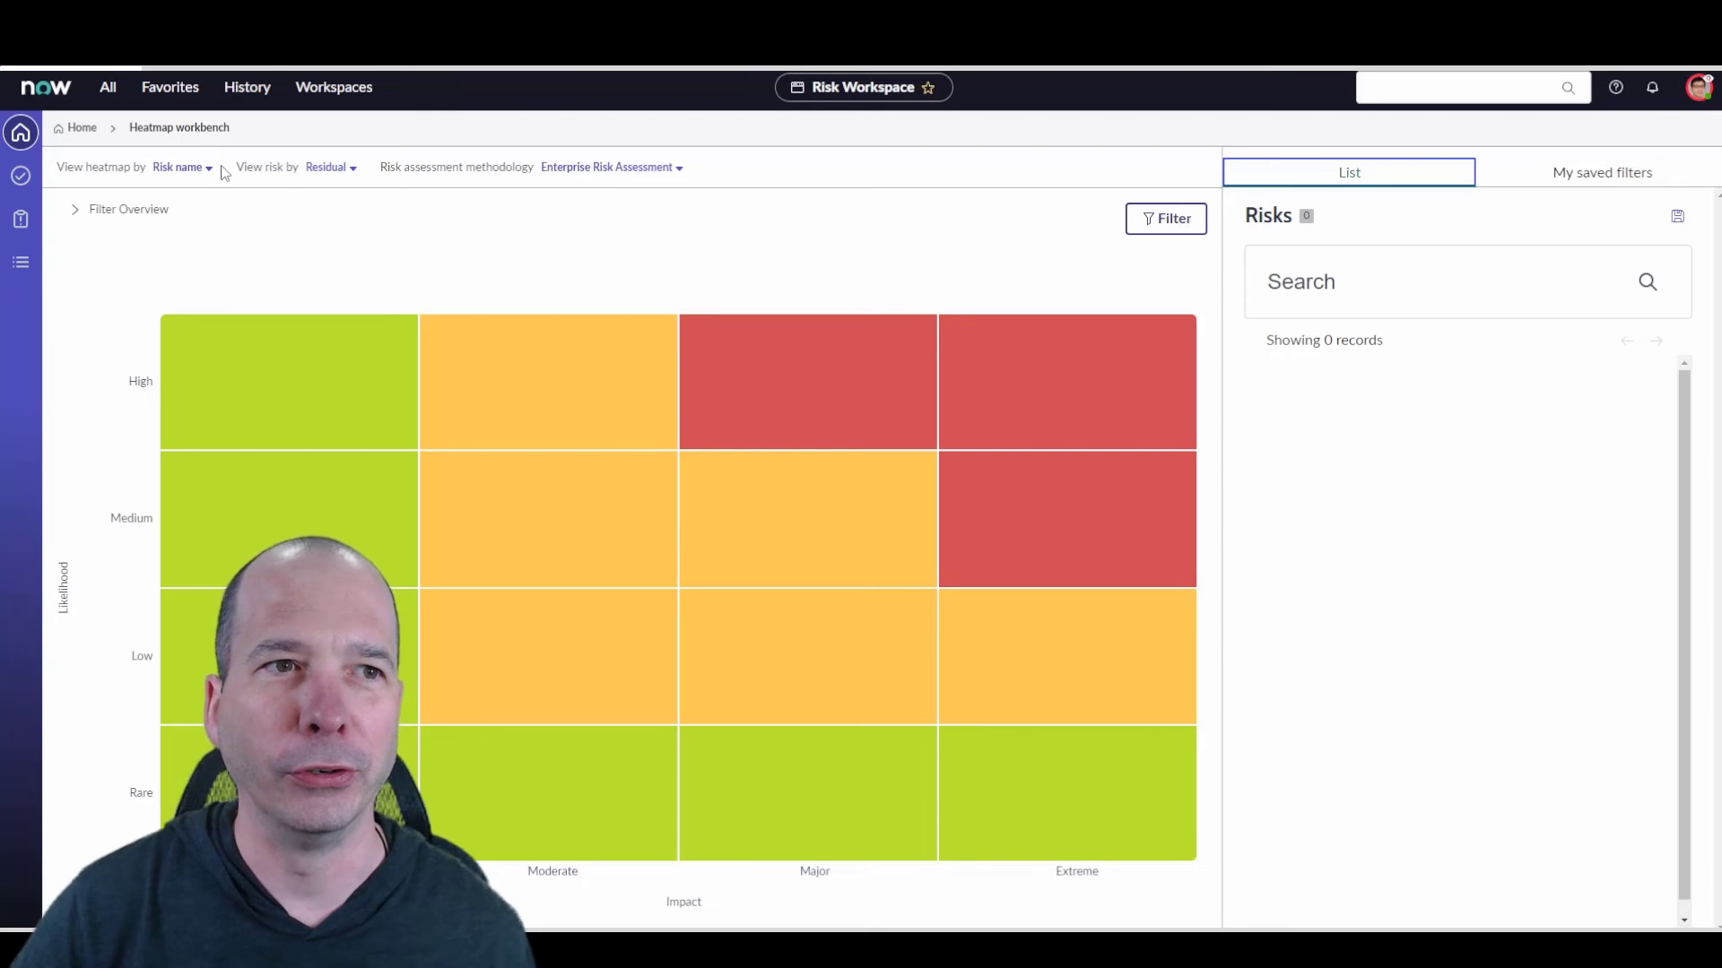